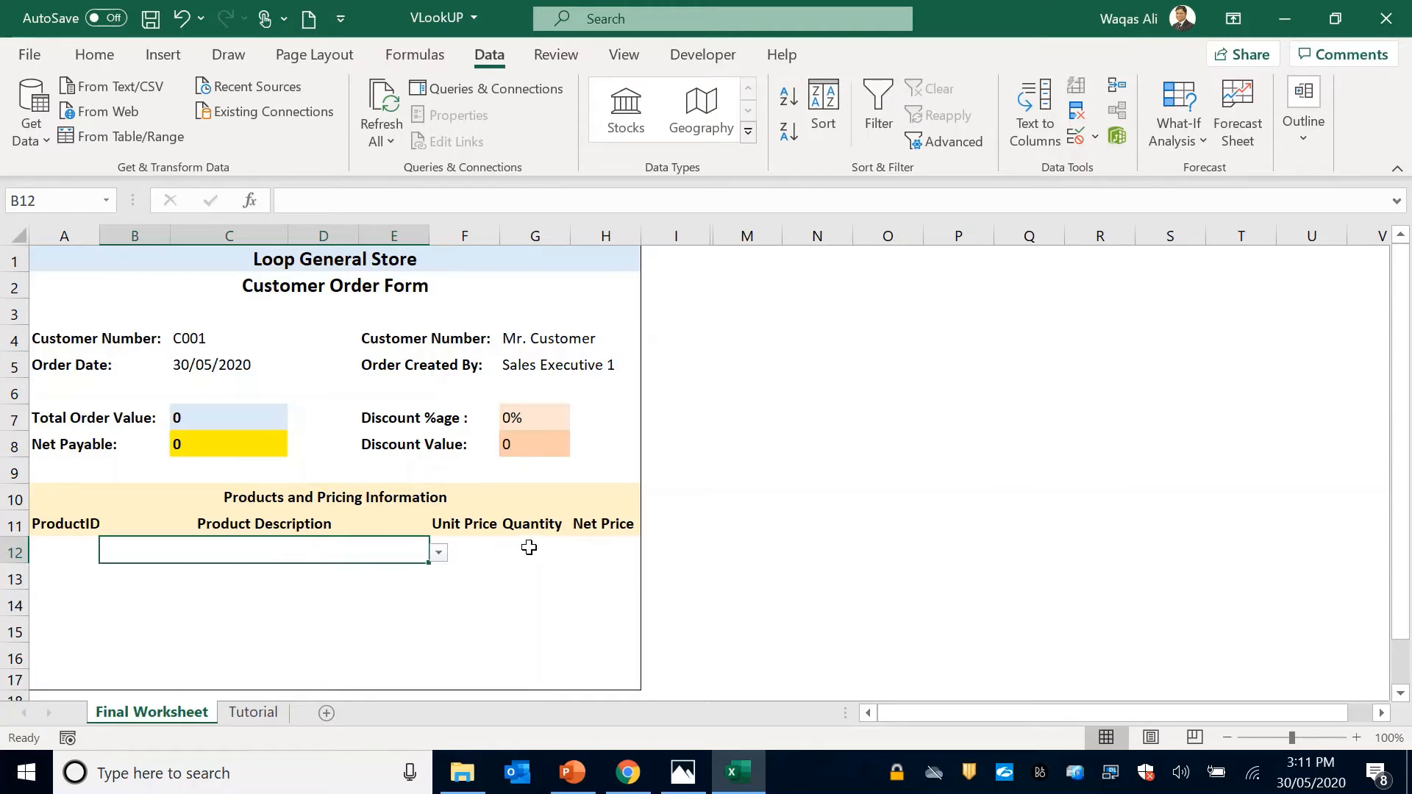
Step: Choose Product 6 from the product list in the first Product Description row, B12
drag(322, 552, 335, 686)
click(366, 556)
click(440, 554)
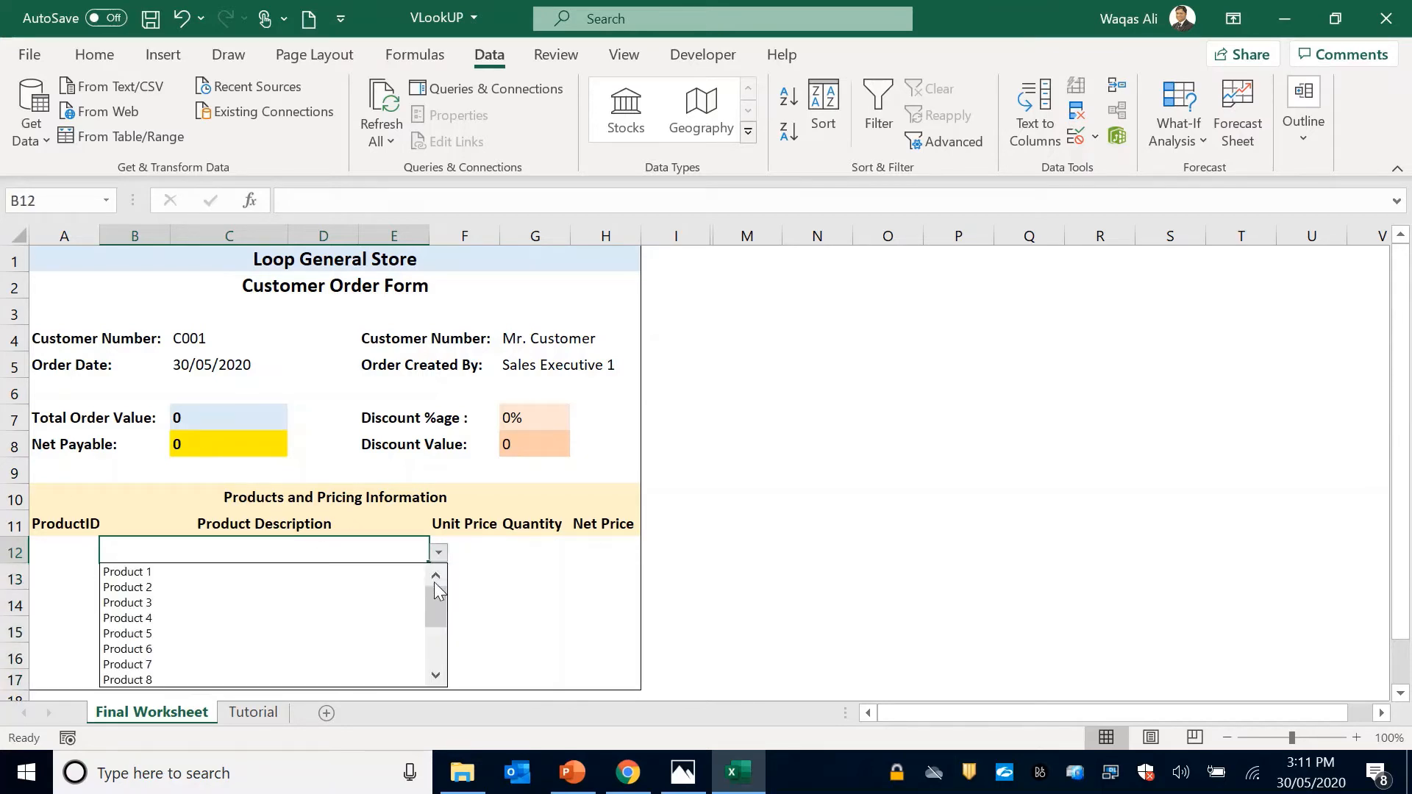
mouse_move(433, 615)
mouse_down()
mouse_move(438, 662)
mouse_move(445, 616)
mouse_up()
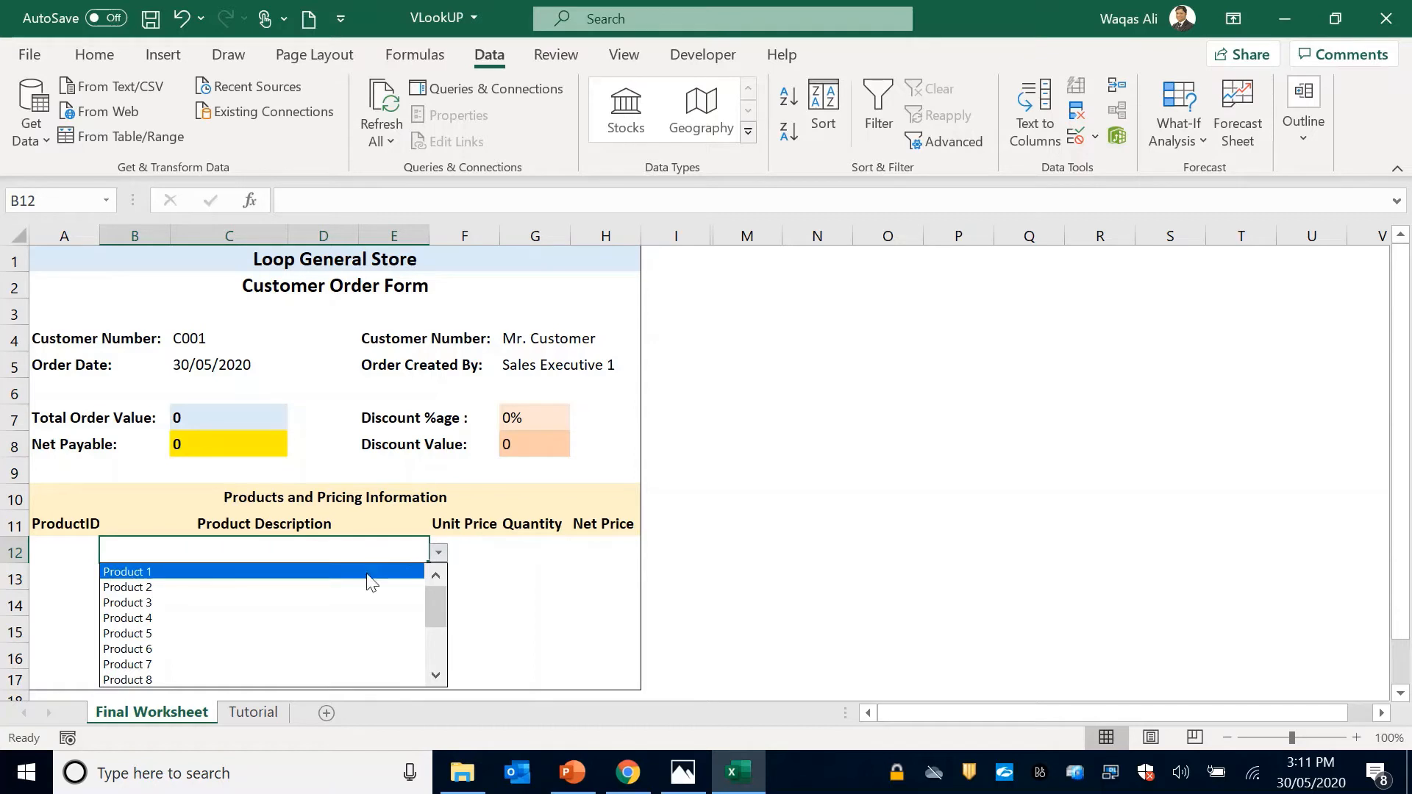
click(351, 654)
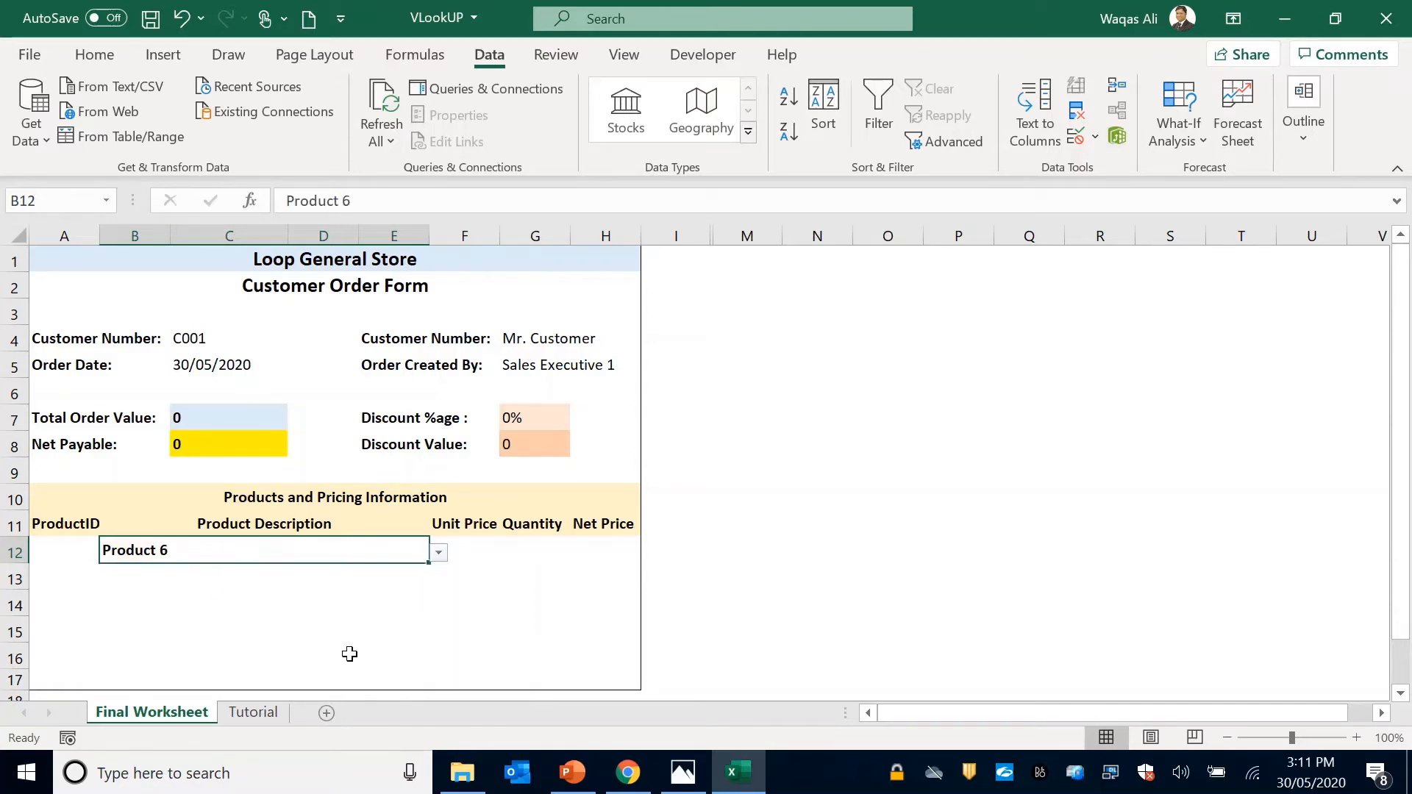
Step: Examine the lookup formulas behind the Product ID and Unit Price cells in row 12
click(64, 551)
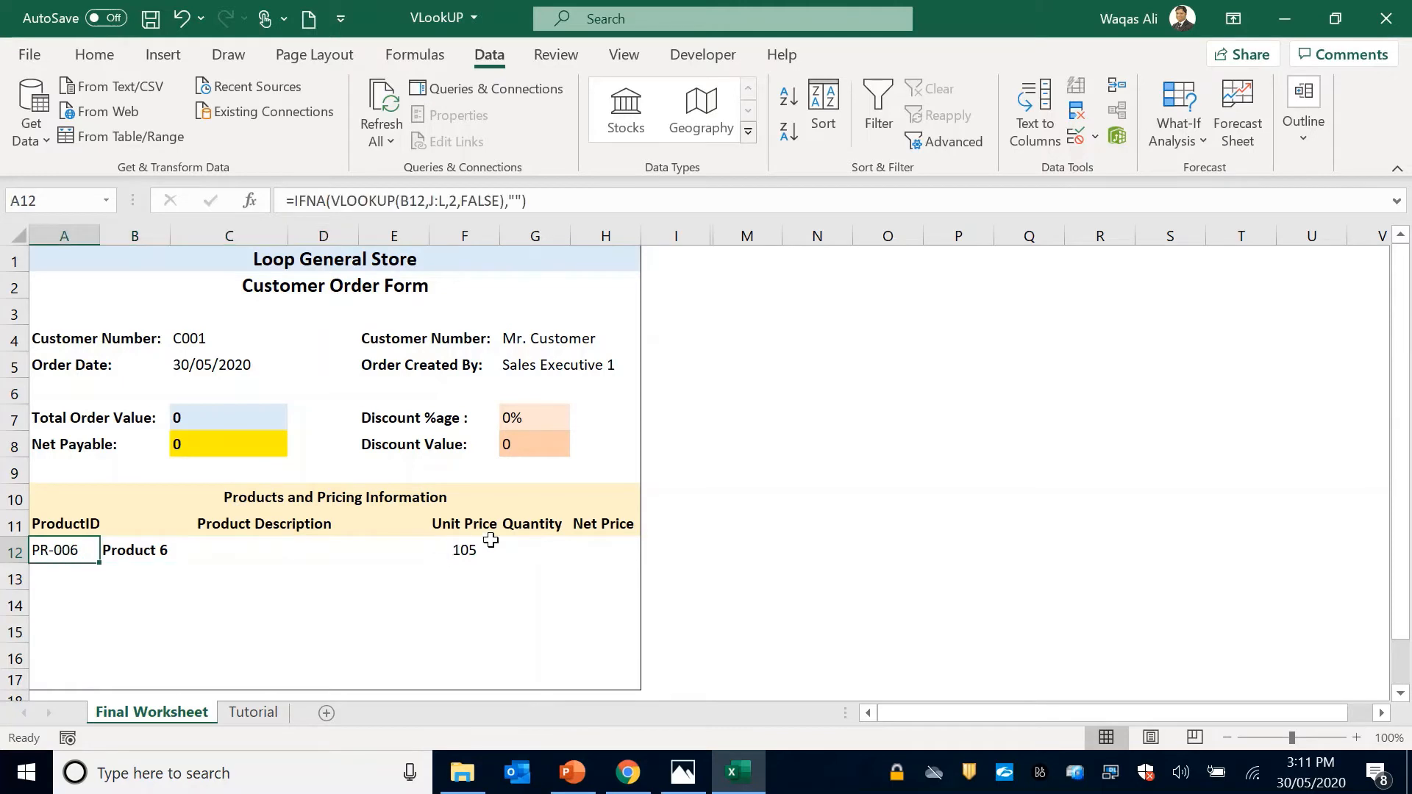
click(464, 548)
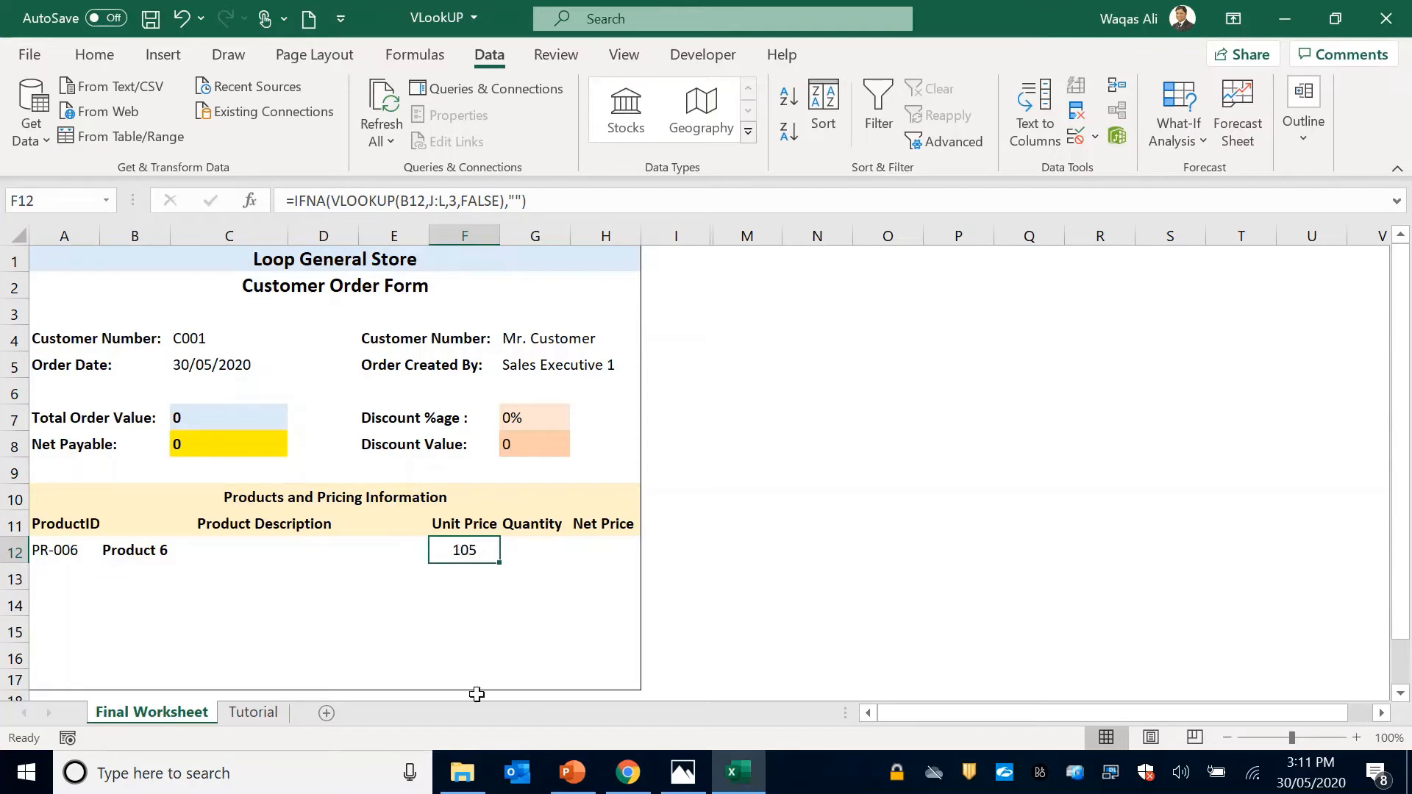
click(55, 547)
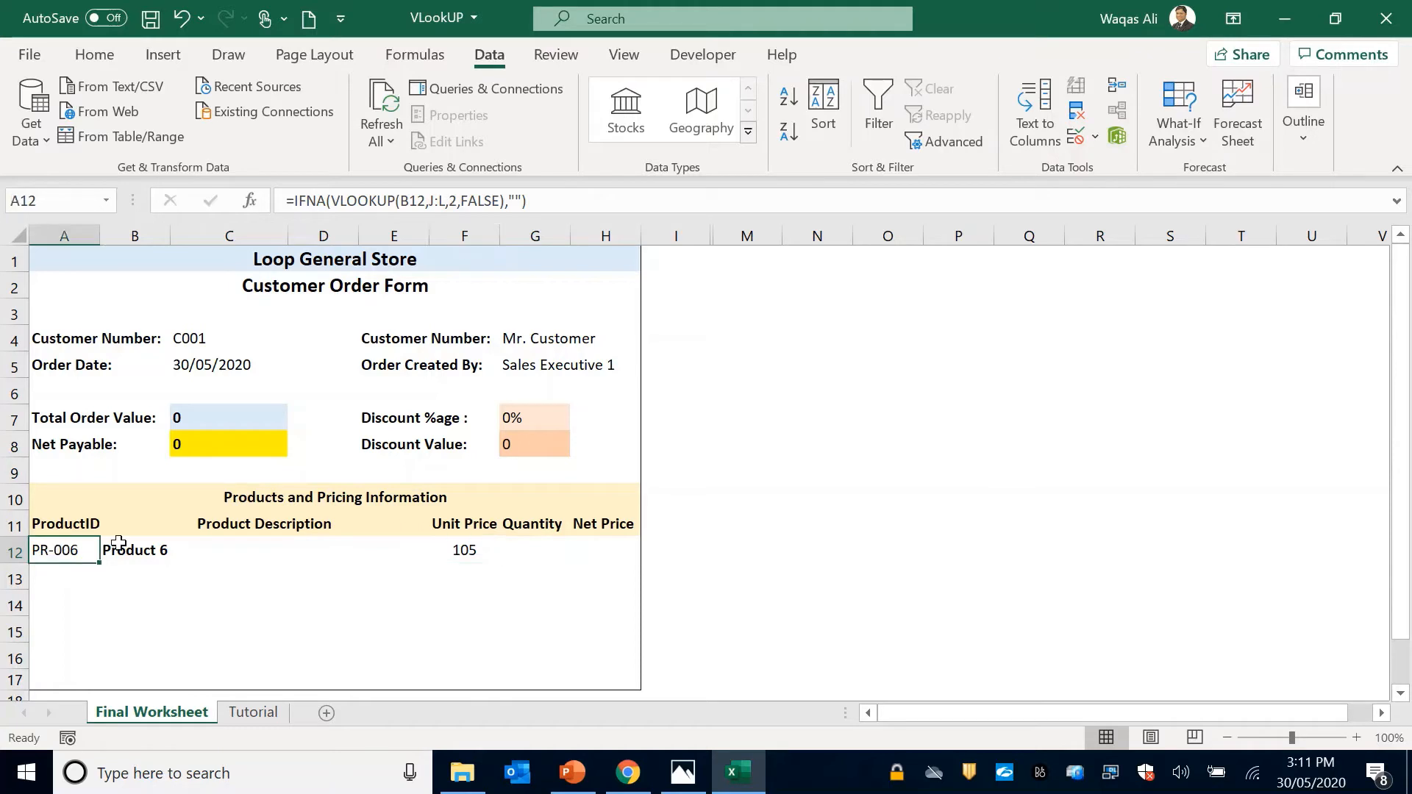
click(447, 552)
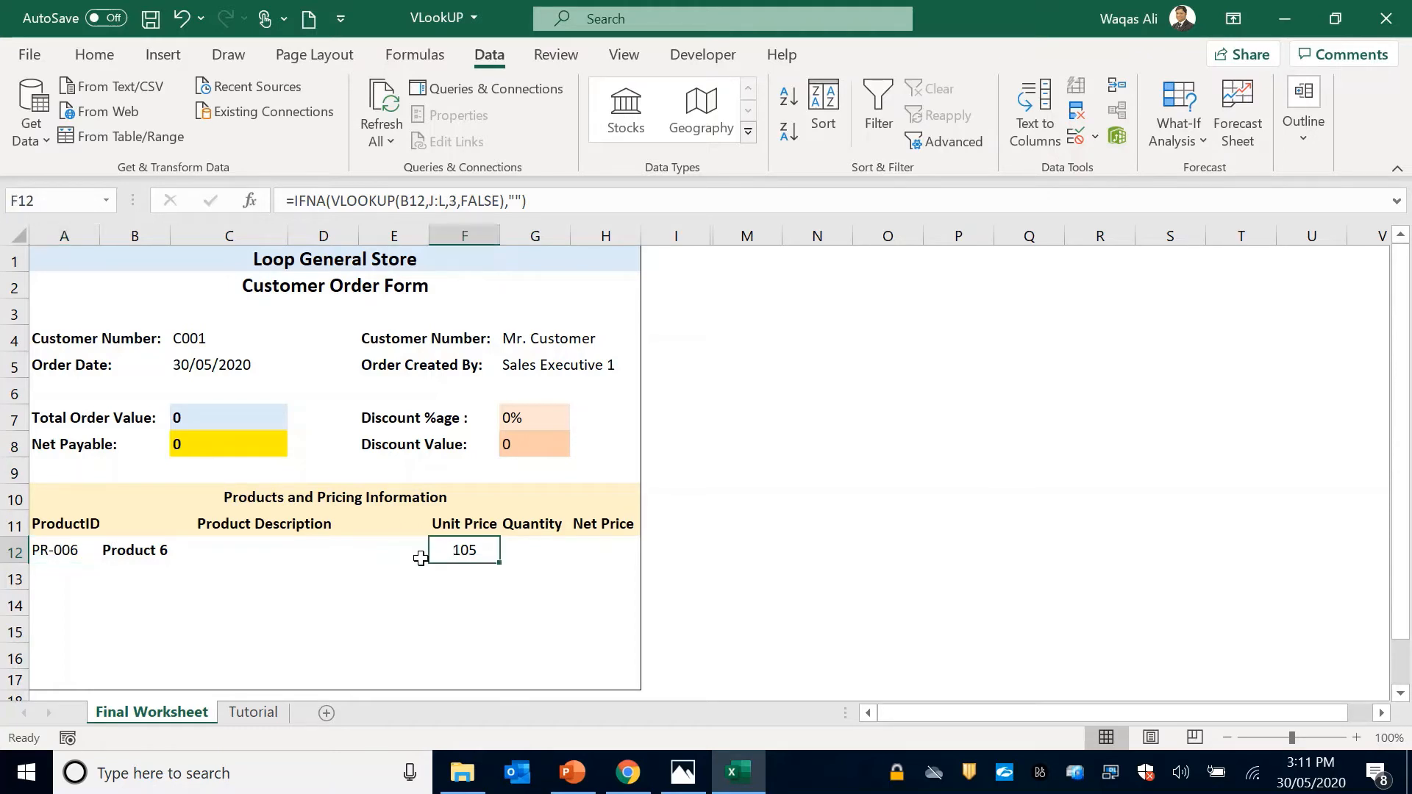
click(267, 577)
click(277, 553)
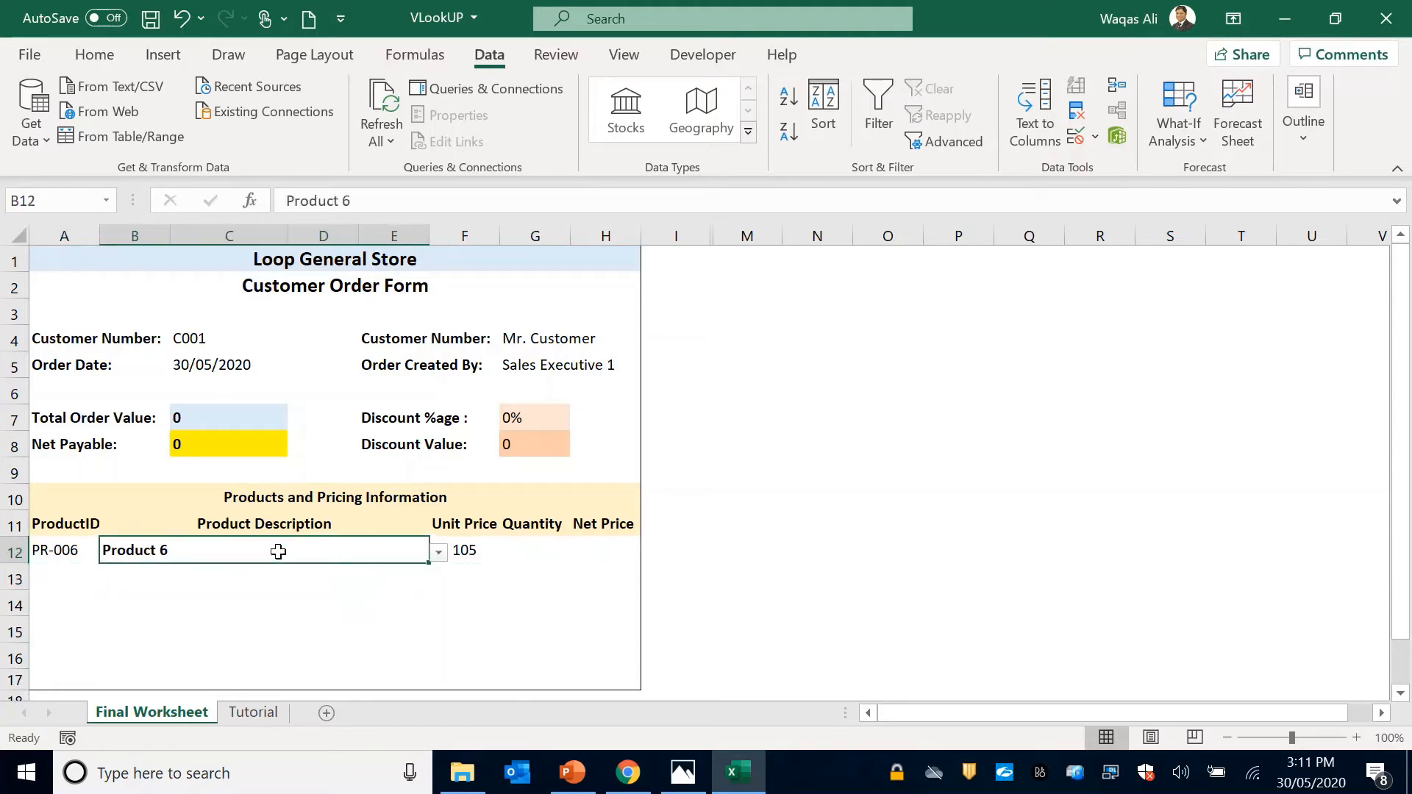
Step: Enter a quantity of 1 for Product 6 in row 12 and check the order totals and discount fields
click(535, 572)
click(540, 548)
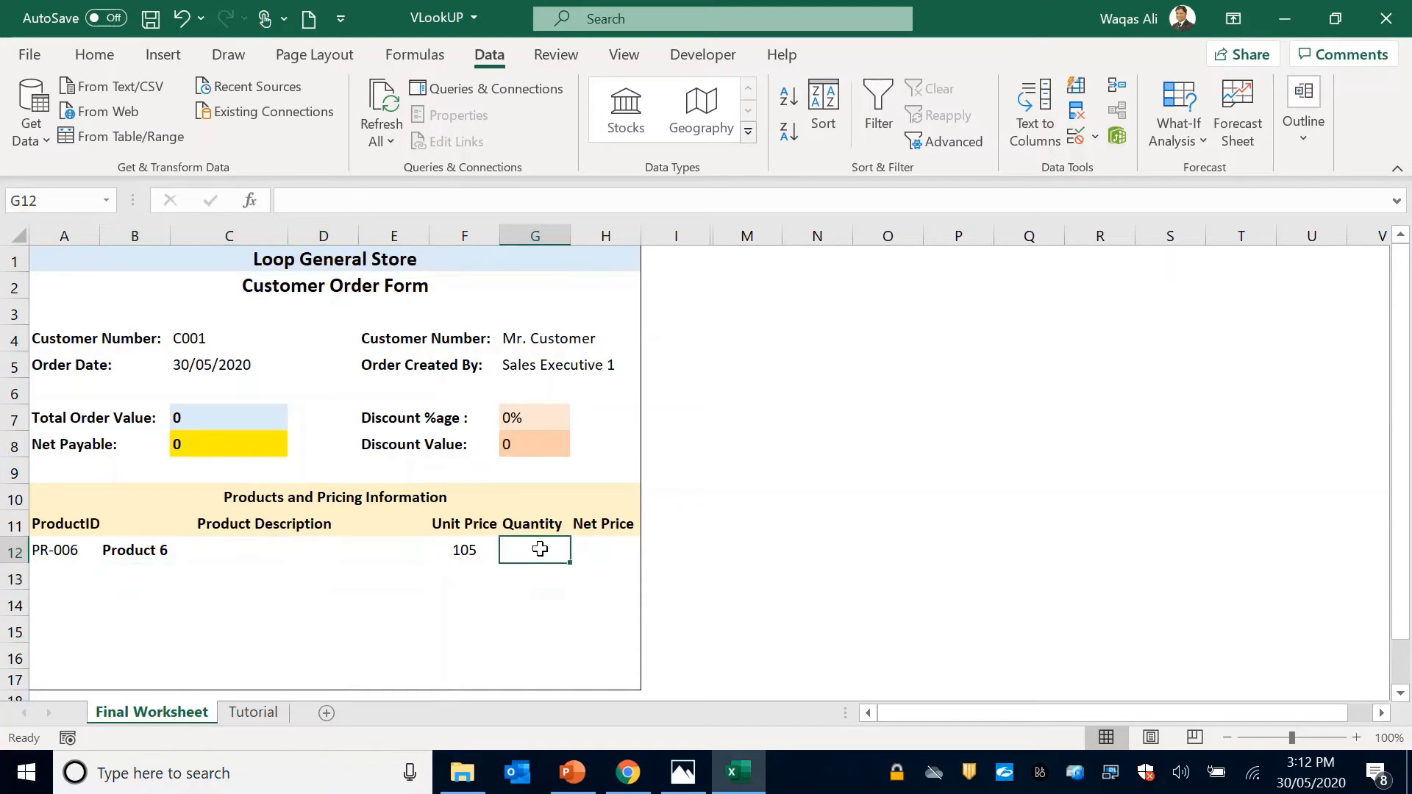
text(1)
key(Tab)
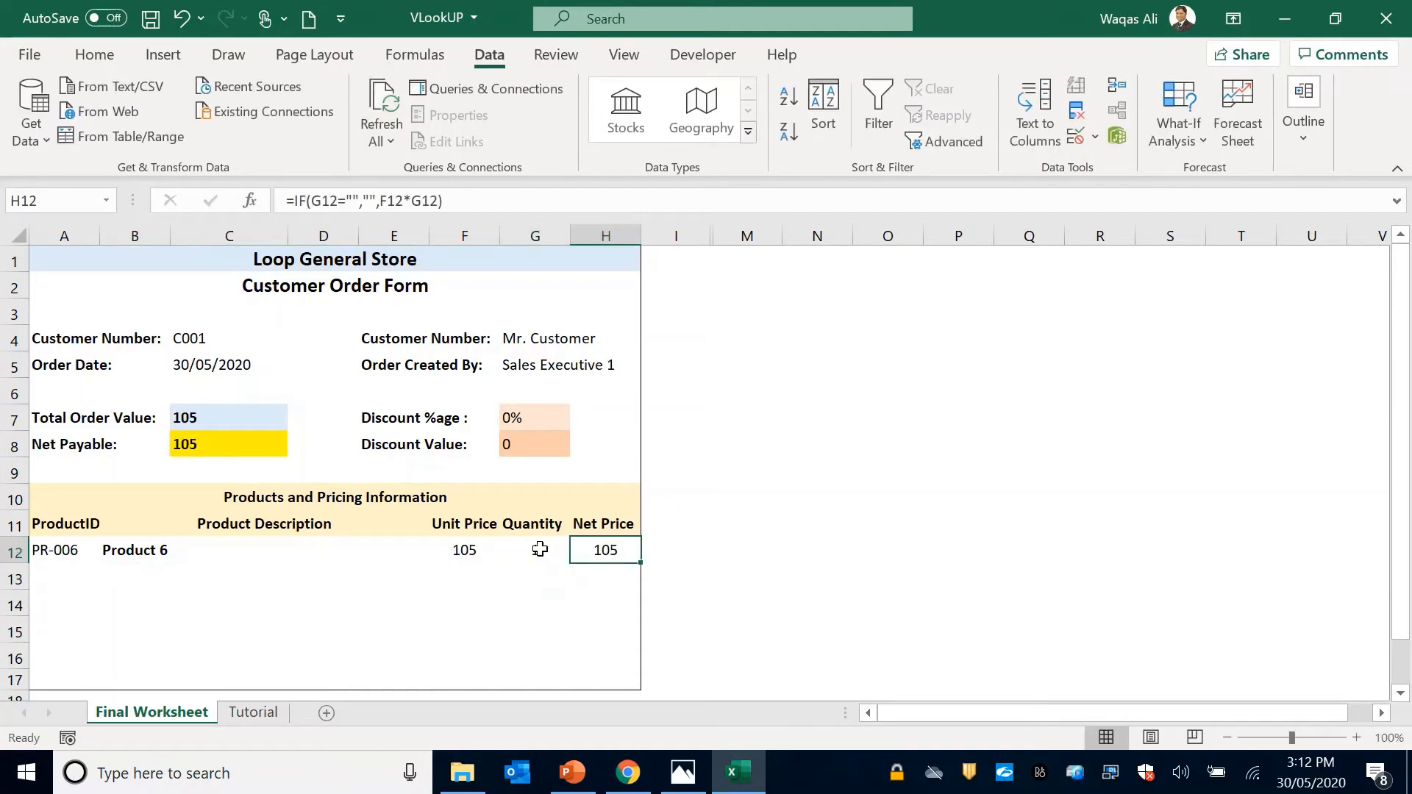
drag(42, 416, 655, 470)
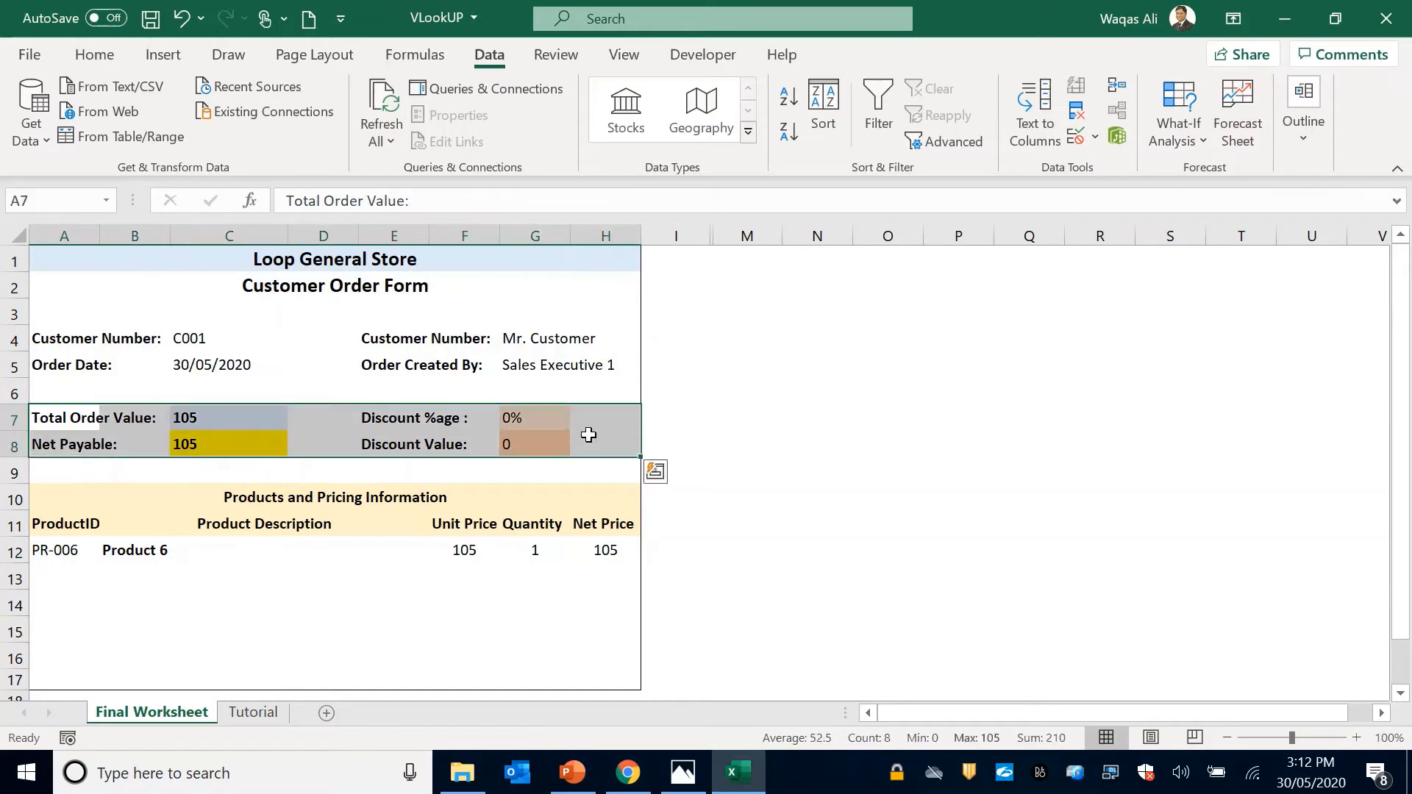
click(535, 425)
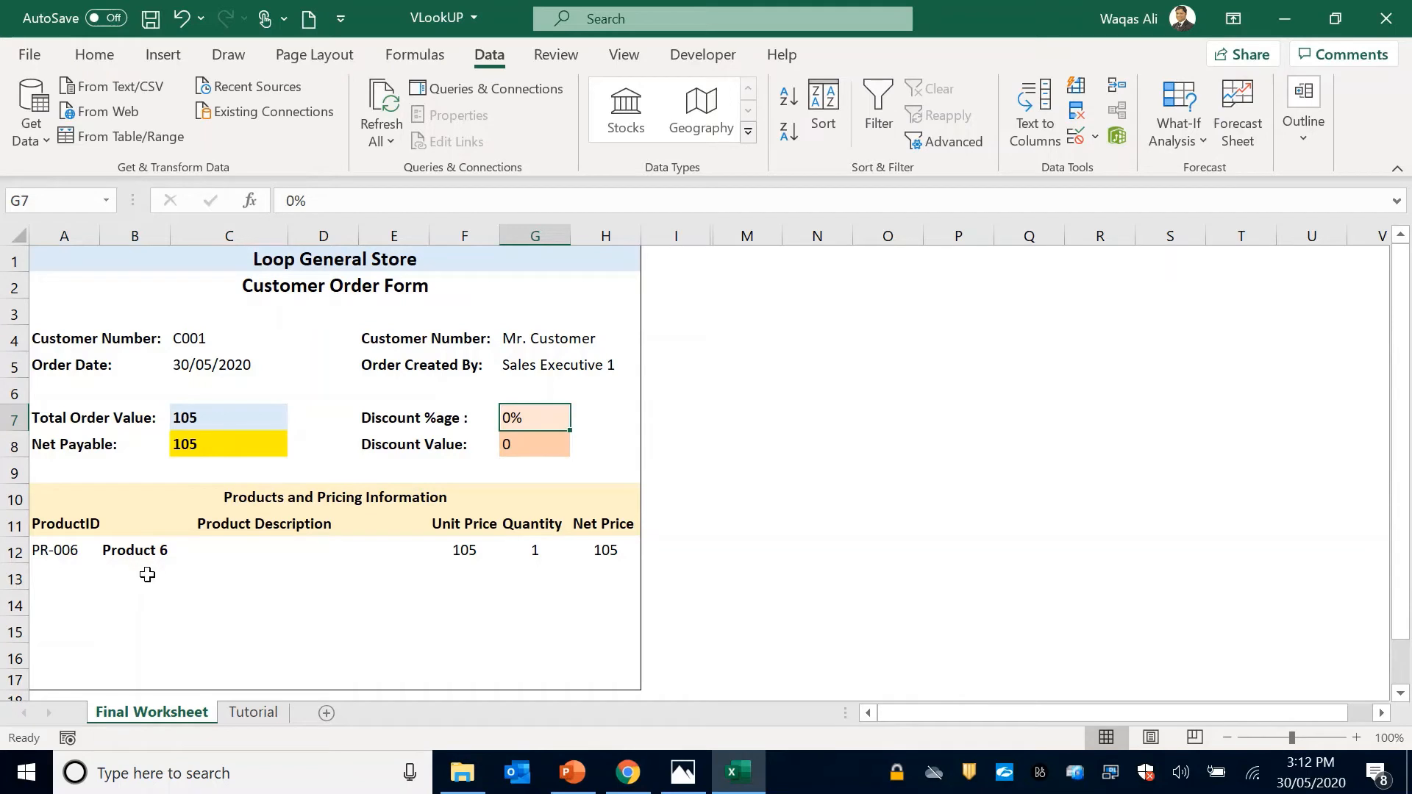
Step: Add Product 7 to the order in row 13 with a quantity of 2
click(184, 569)
click(438, 579)
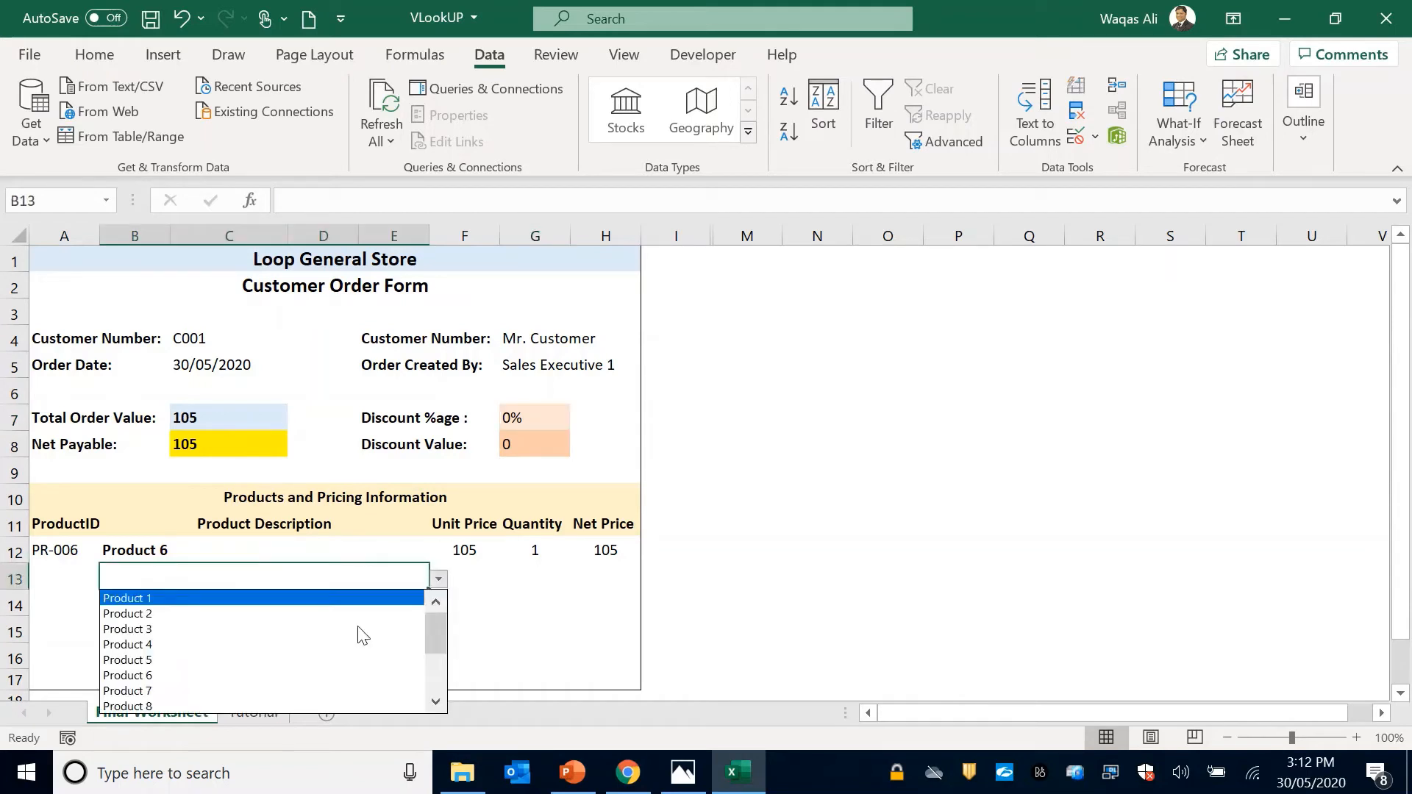
click(334, 691)
click(522, 575)
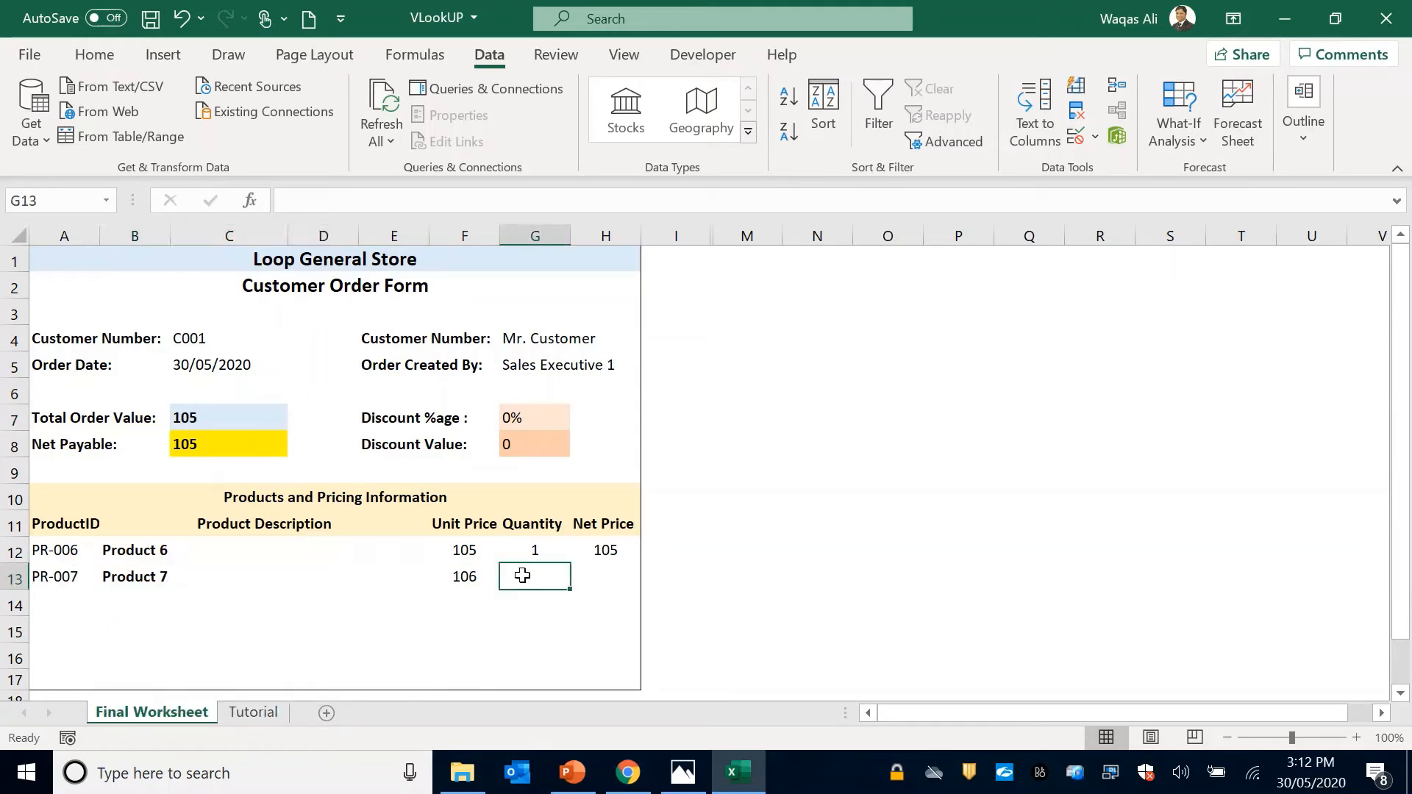
text(2)
key(Tab)
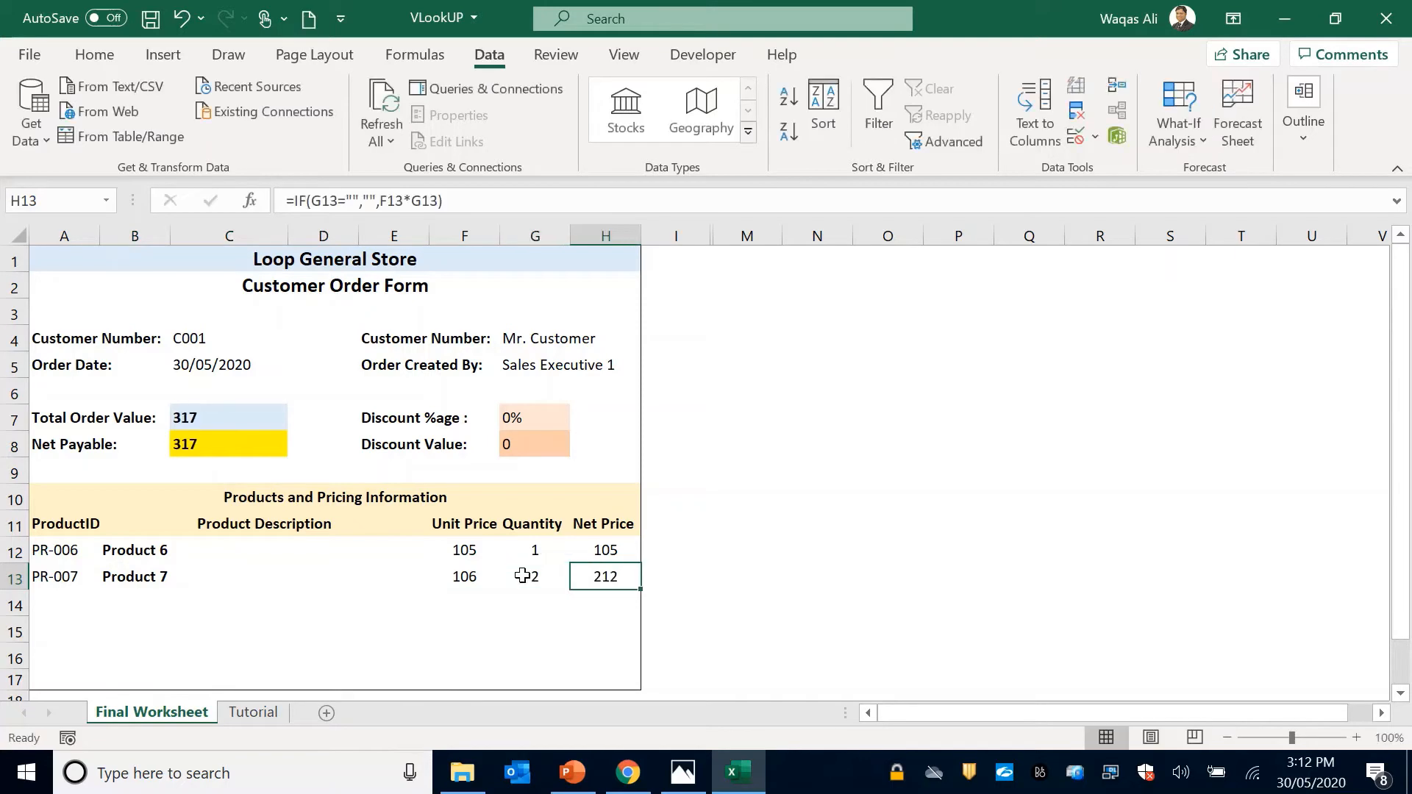
Step: Add Product 13 to the order in row 14 with a quantity of 1
click(247, 603)
click(438, 605)
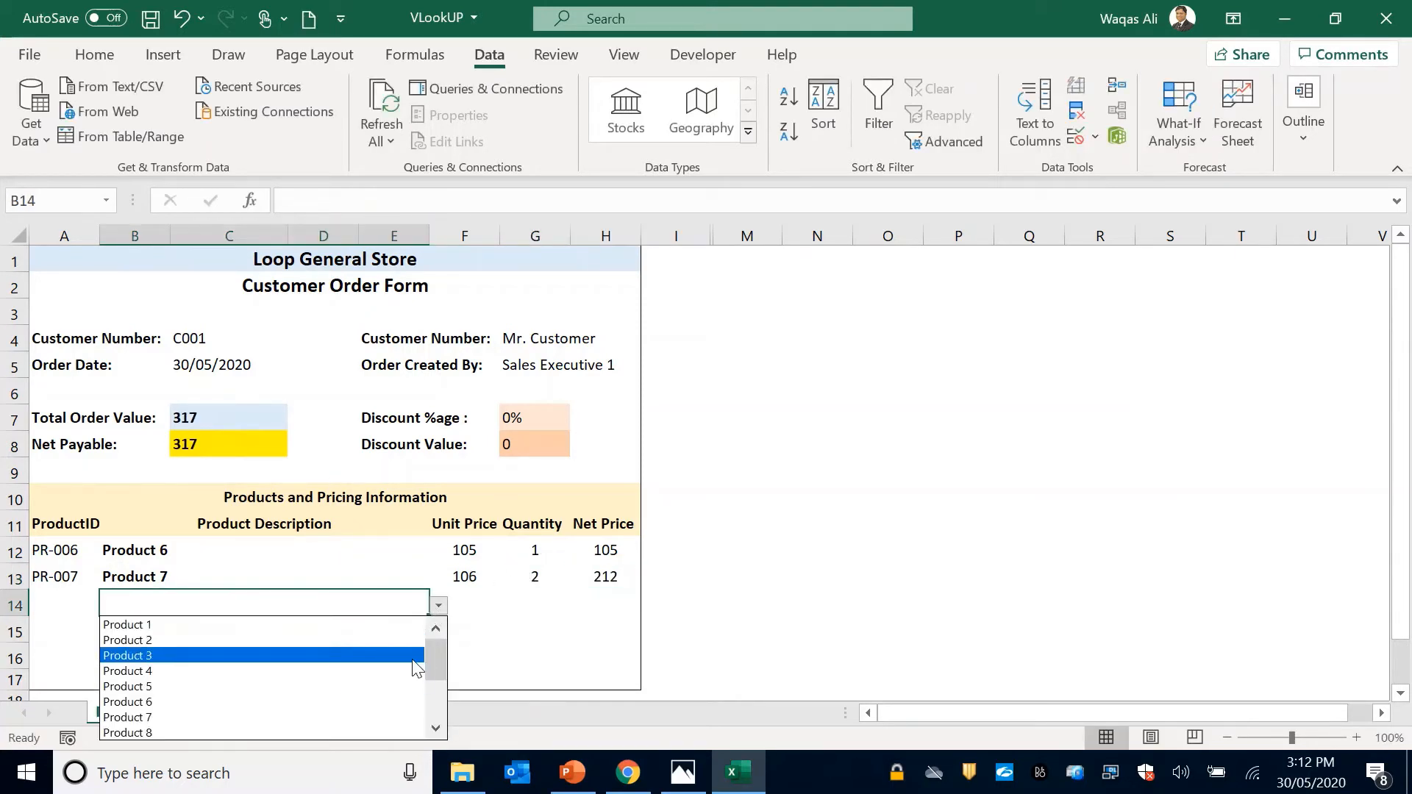
drag(447, 663, 434, 707)
click(321, 702)
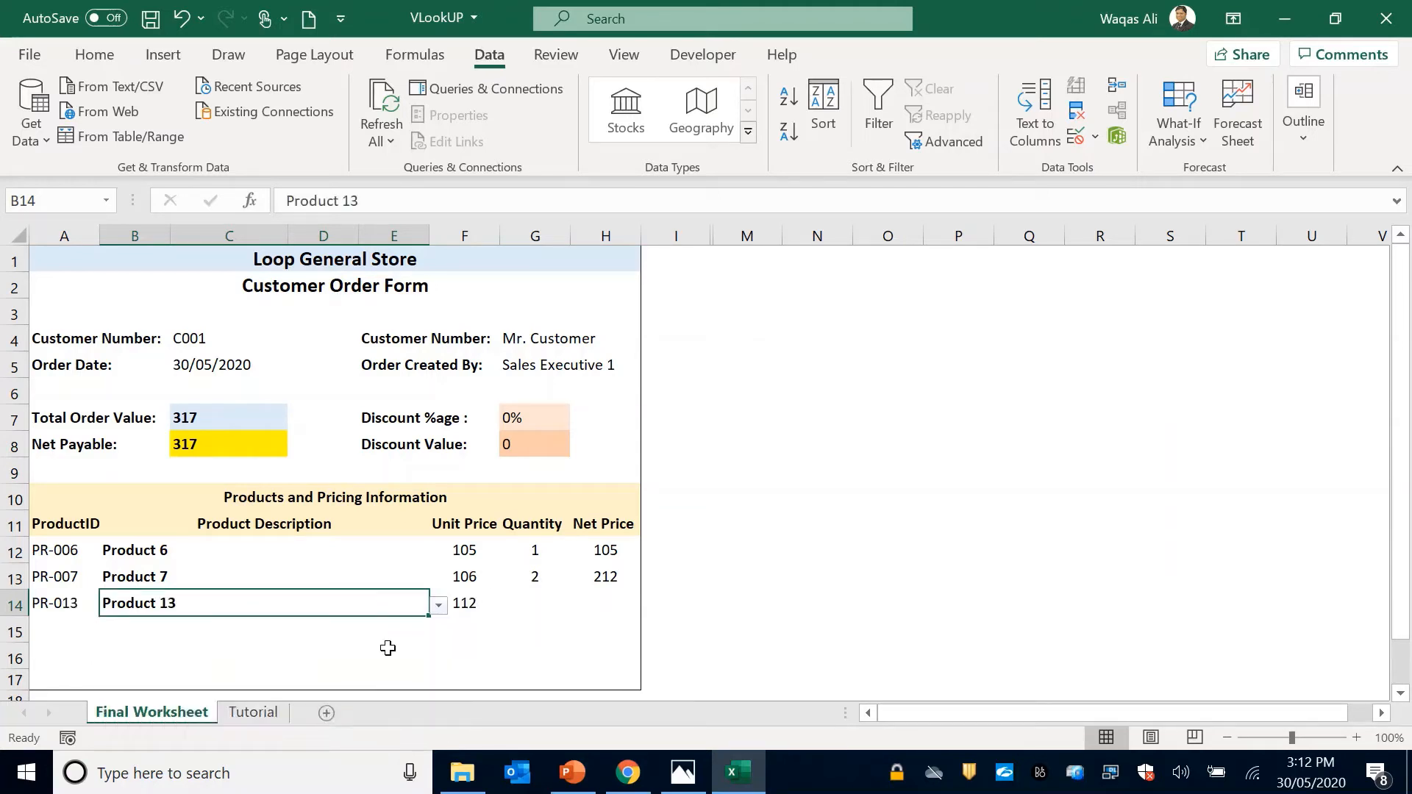
click(534, 602)
text(1)
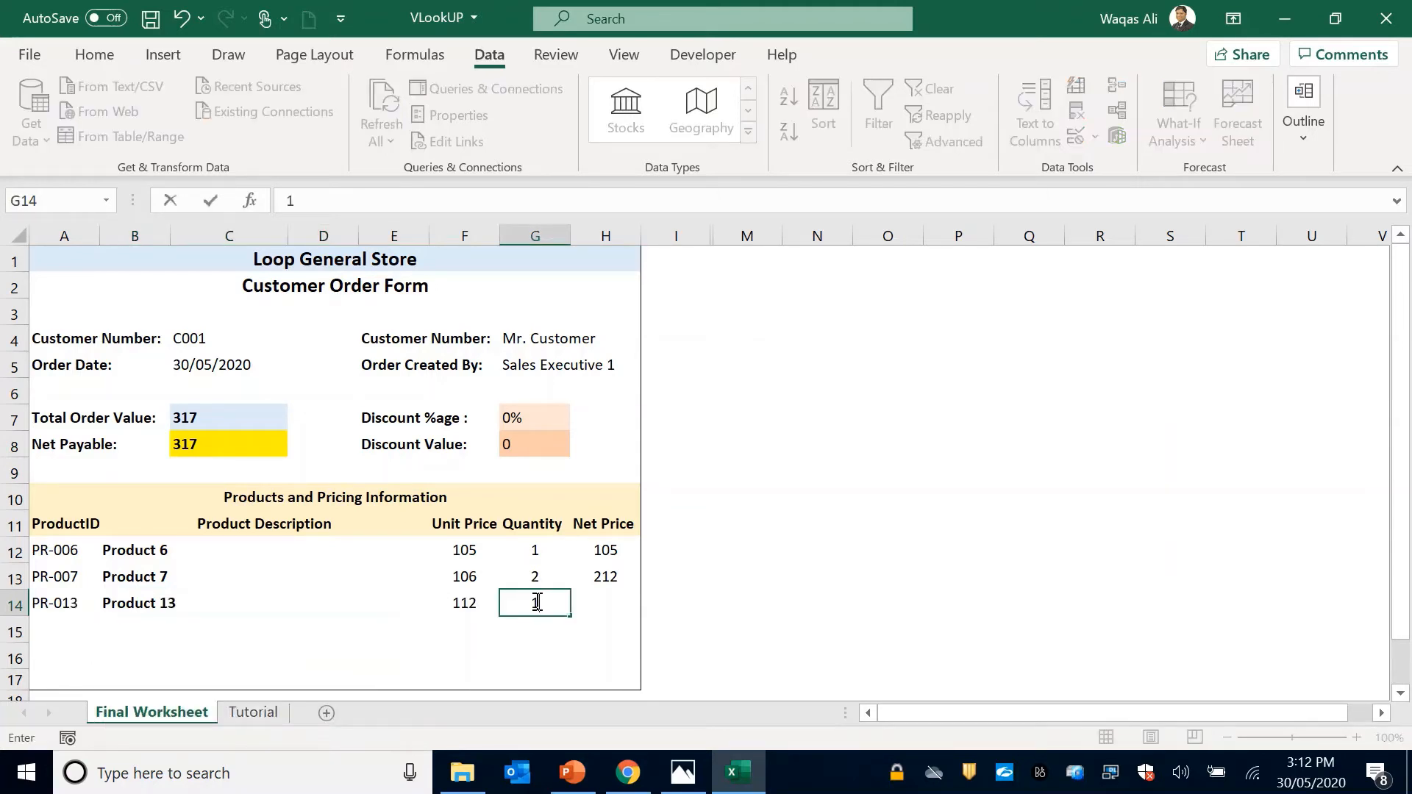
key(Tab)
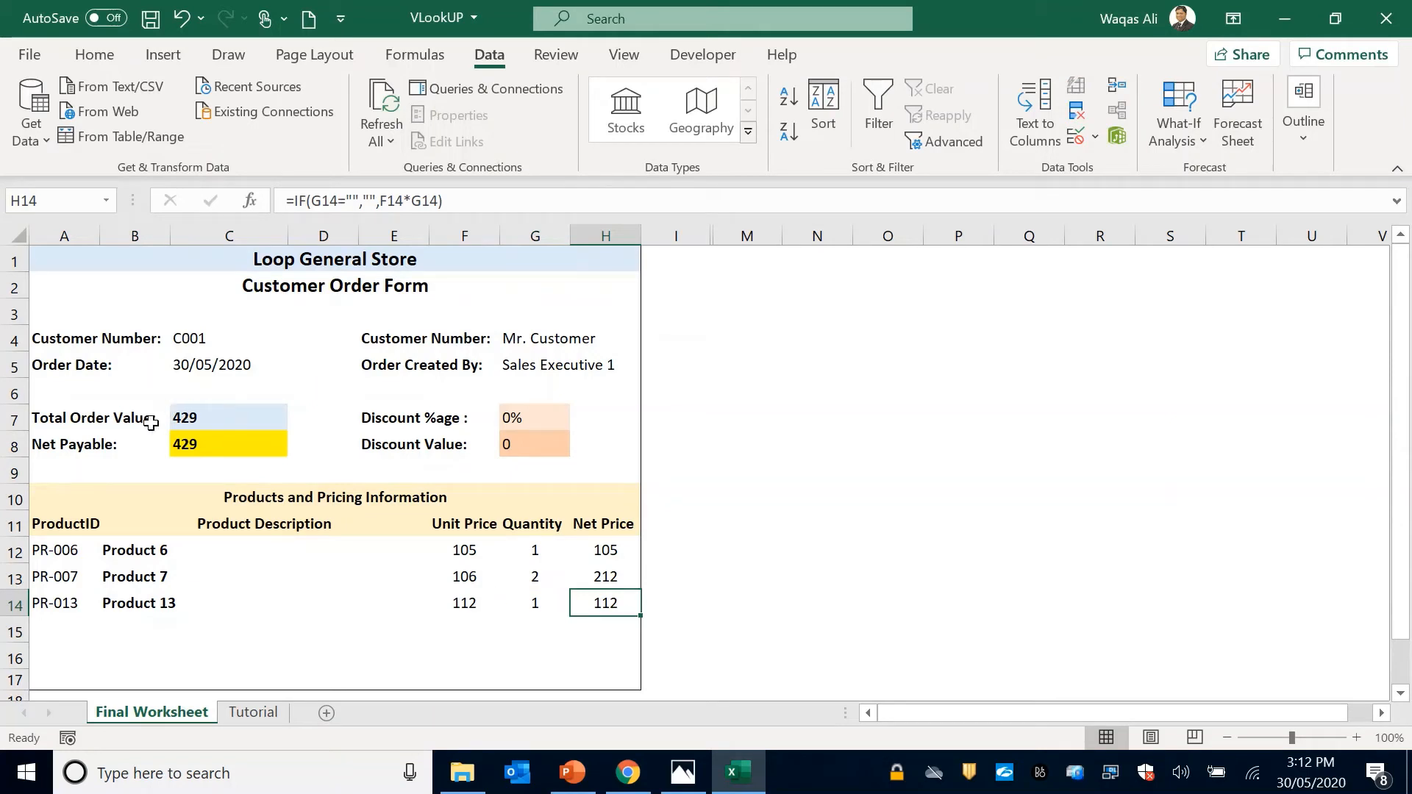
Step: Set the discount percentage to 5% and check the Discount Value and Net Payable formulas
click(527, 416)
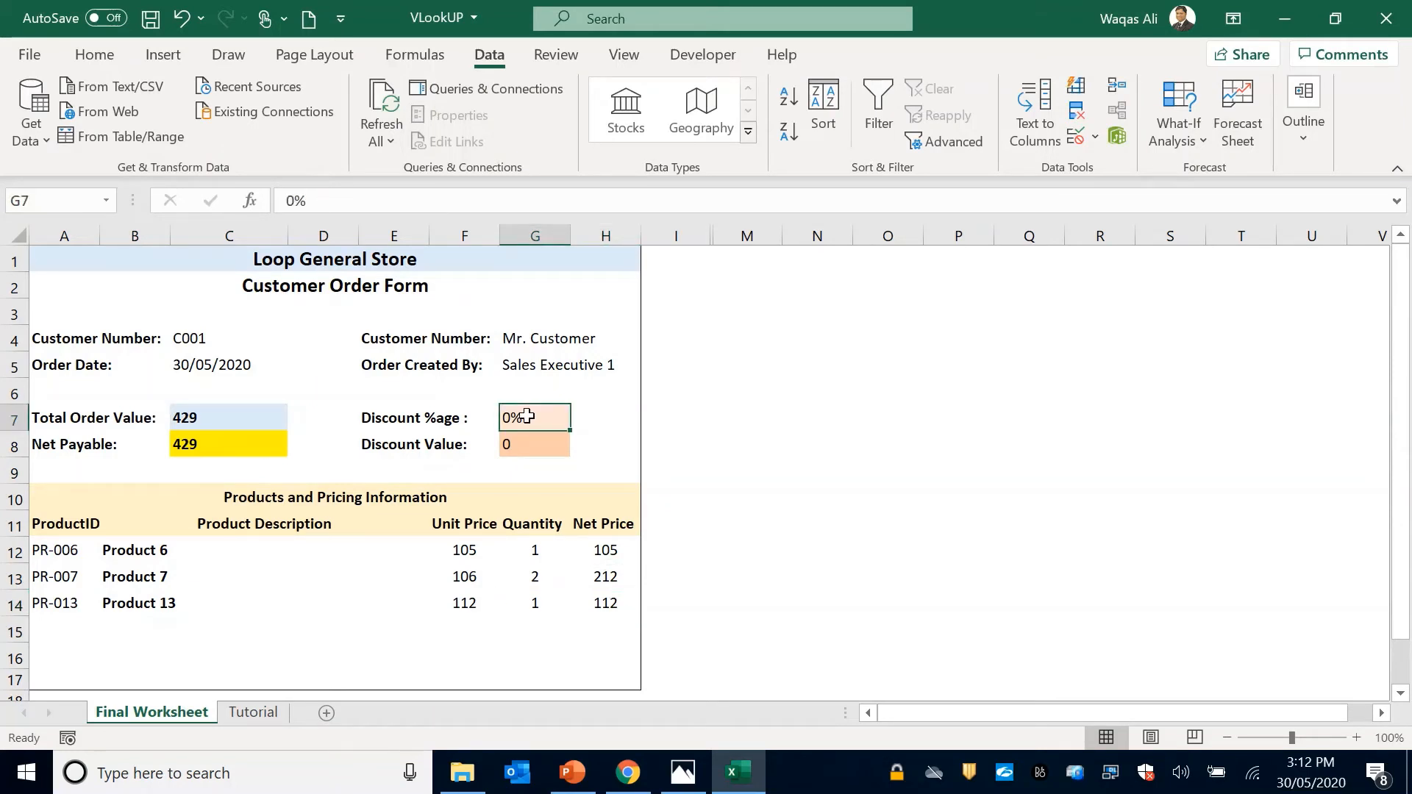
text(5)
key(Tab)
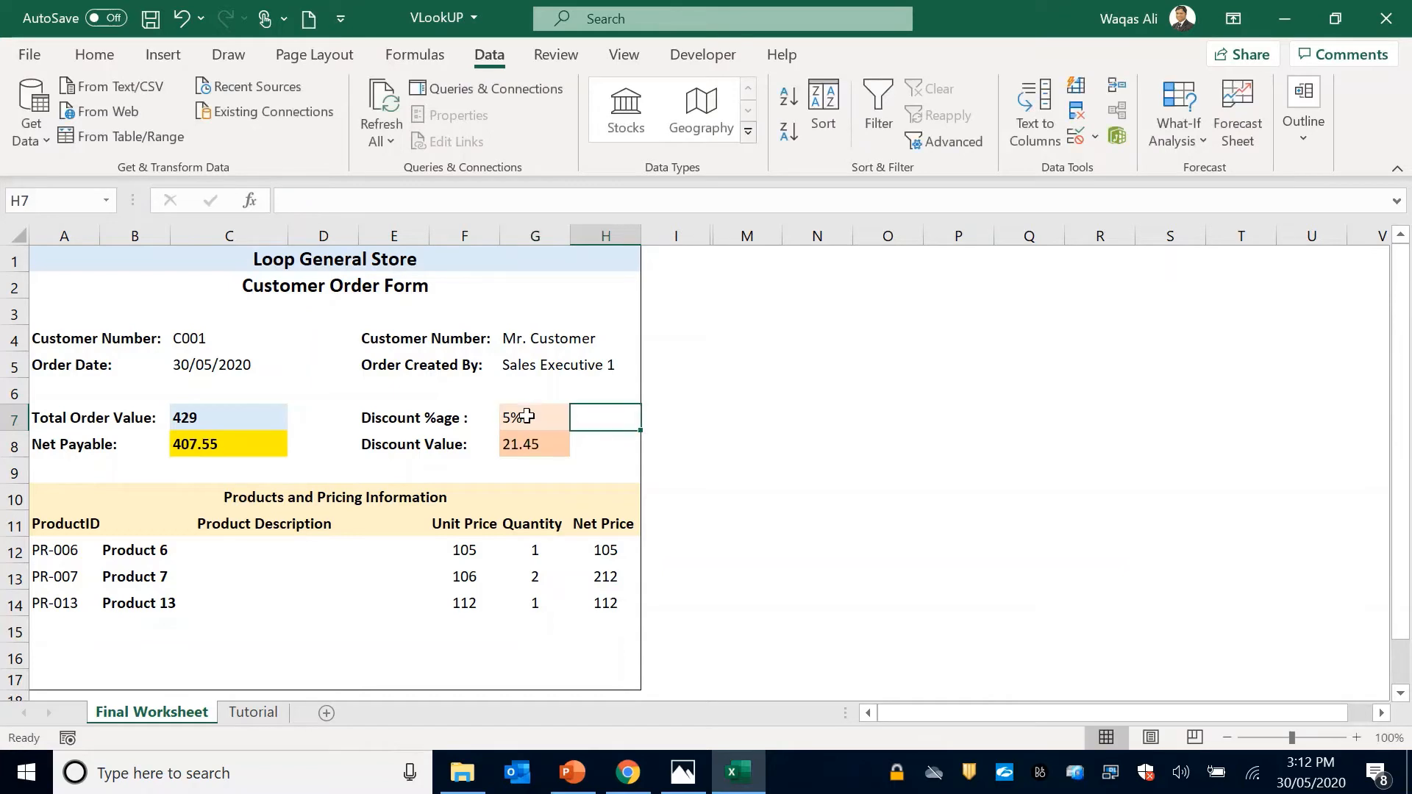
click(538, 444)
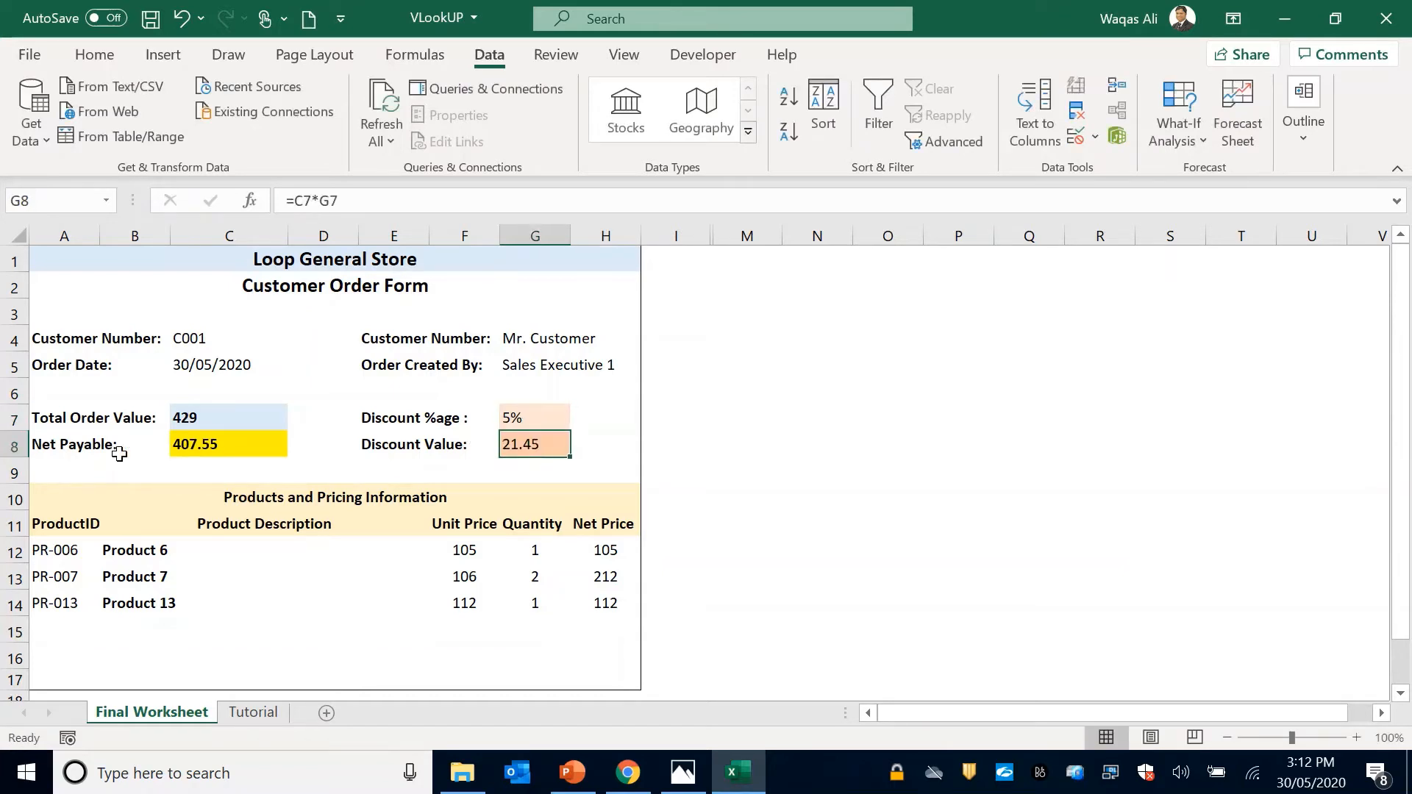
click(202, 445)
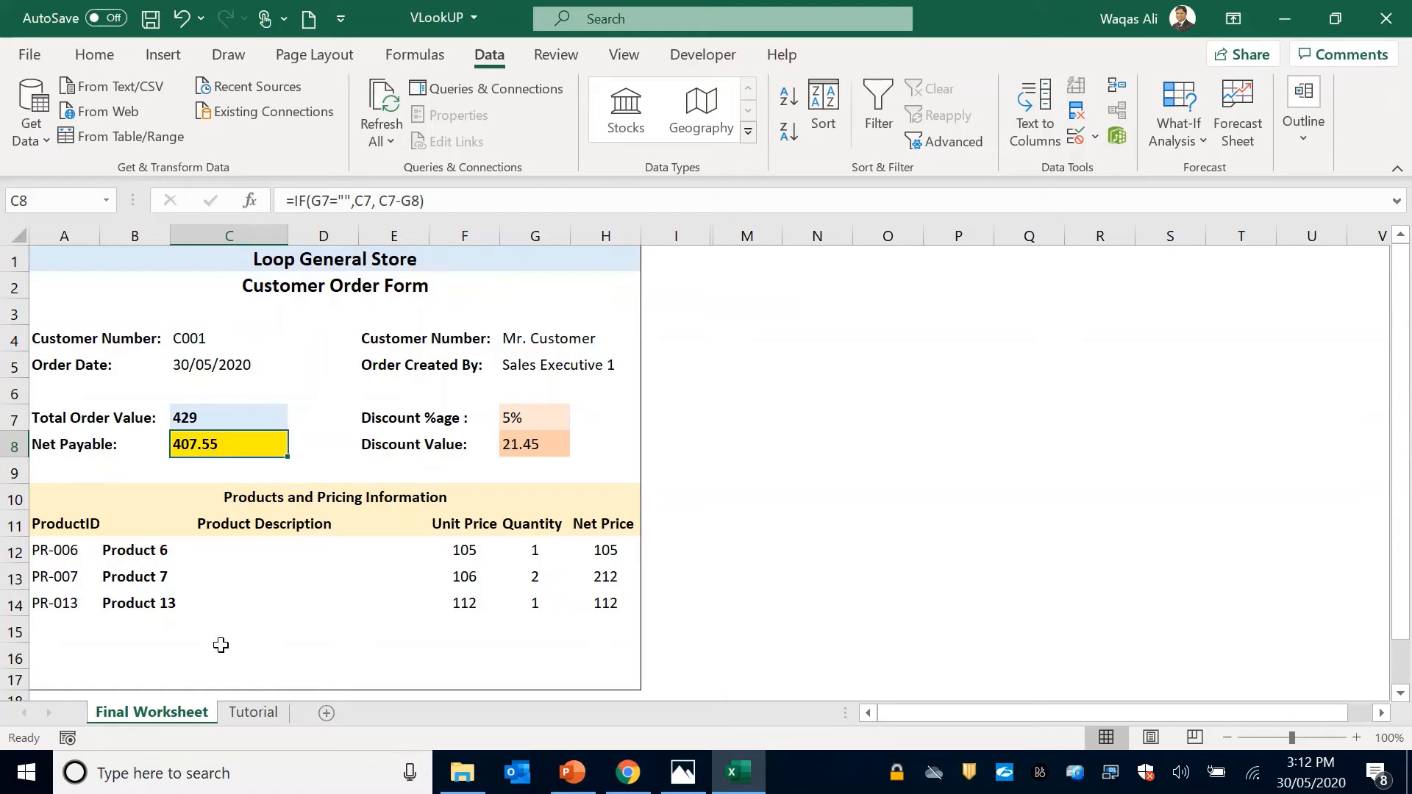
click(213, 624)
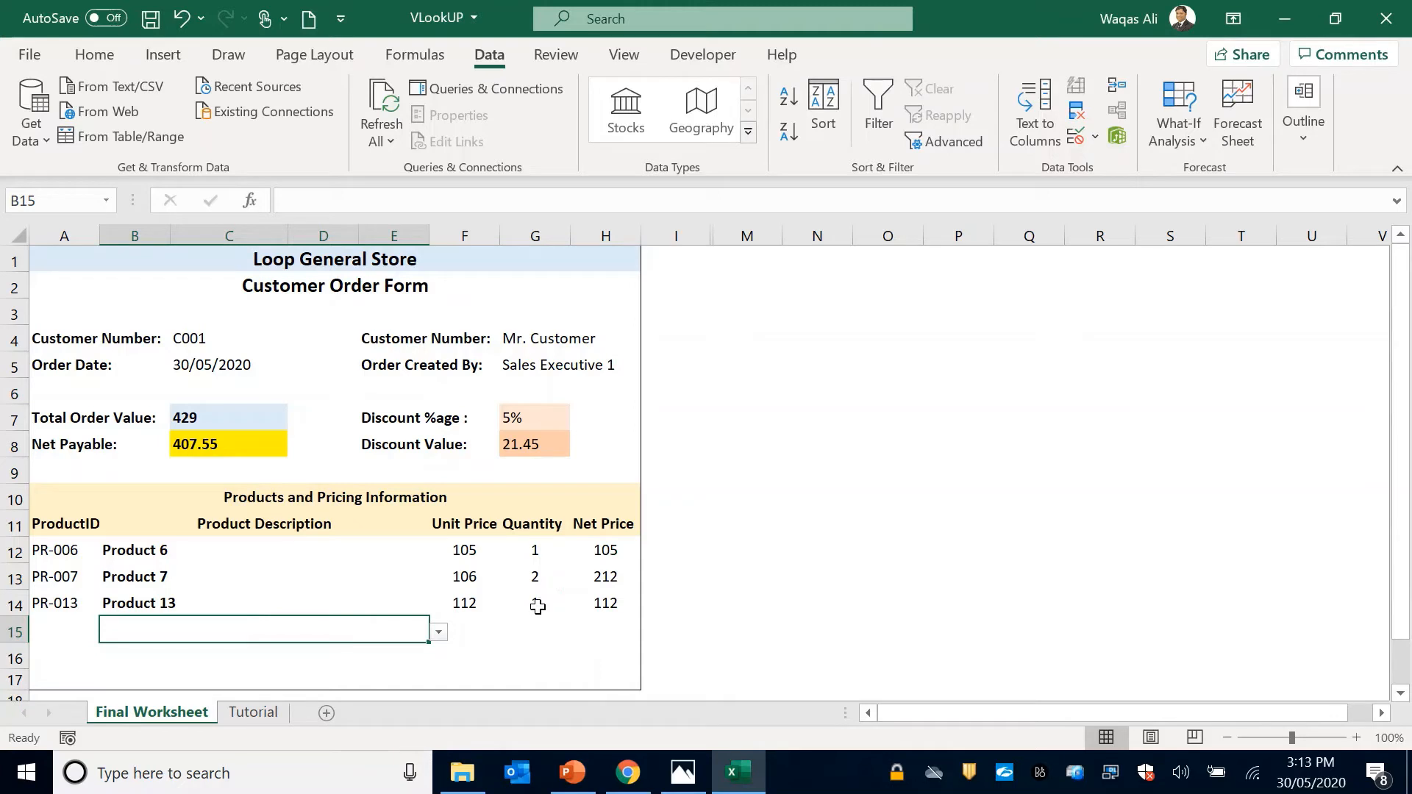
Step: Compare the blank order form on the Tutorial sheet with the completed form on the Final Worksheet
click(259, 715)
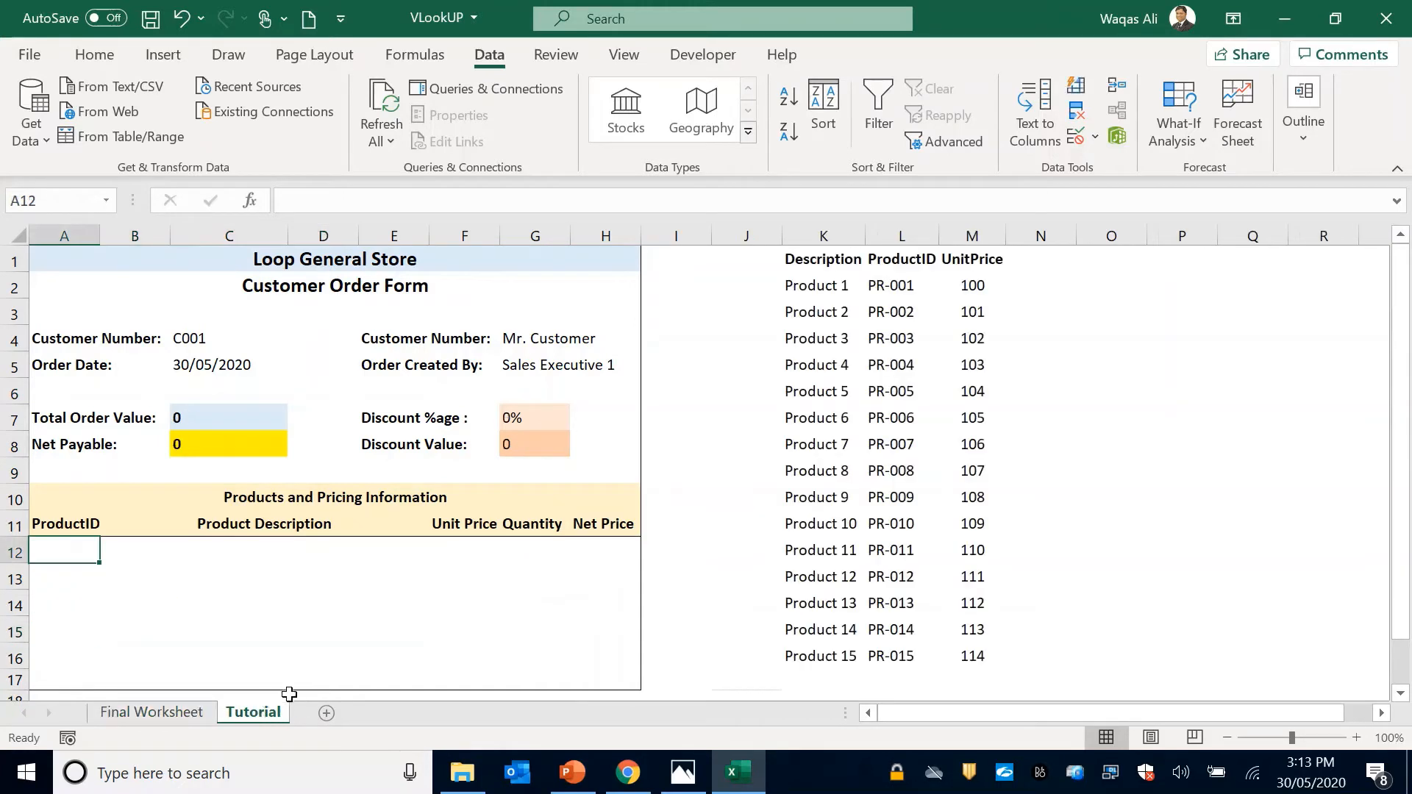
click(242, 573)
click(228, 552)
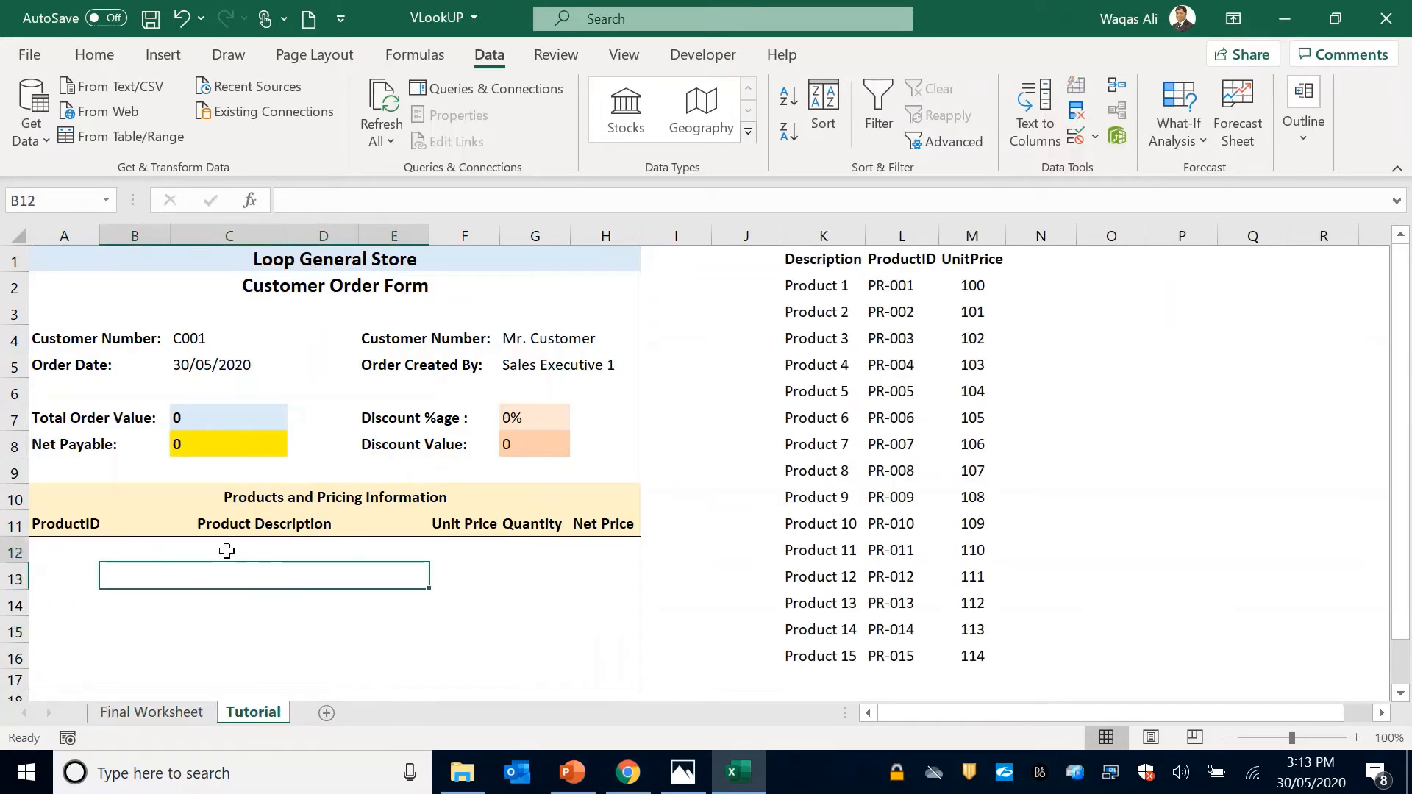
click(41, 552)
click(402, 568)
click(460, 553)
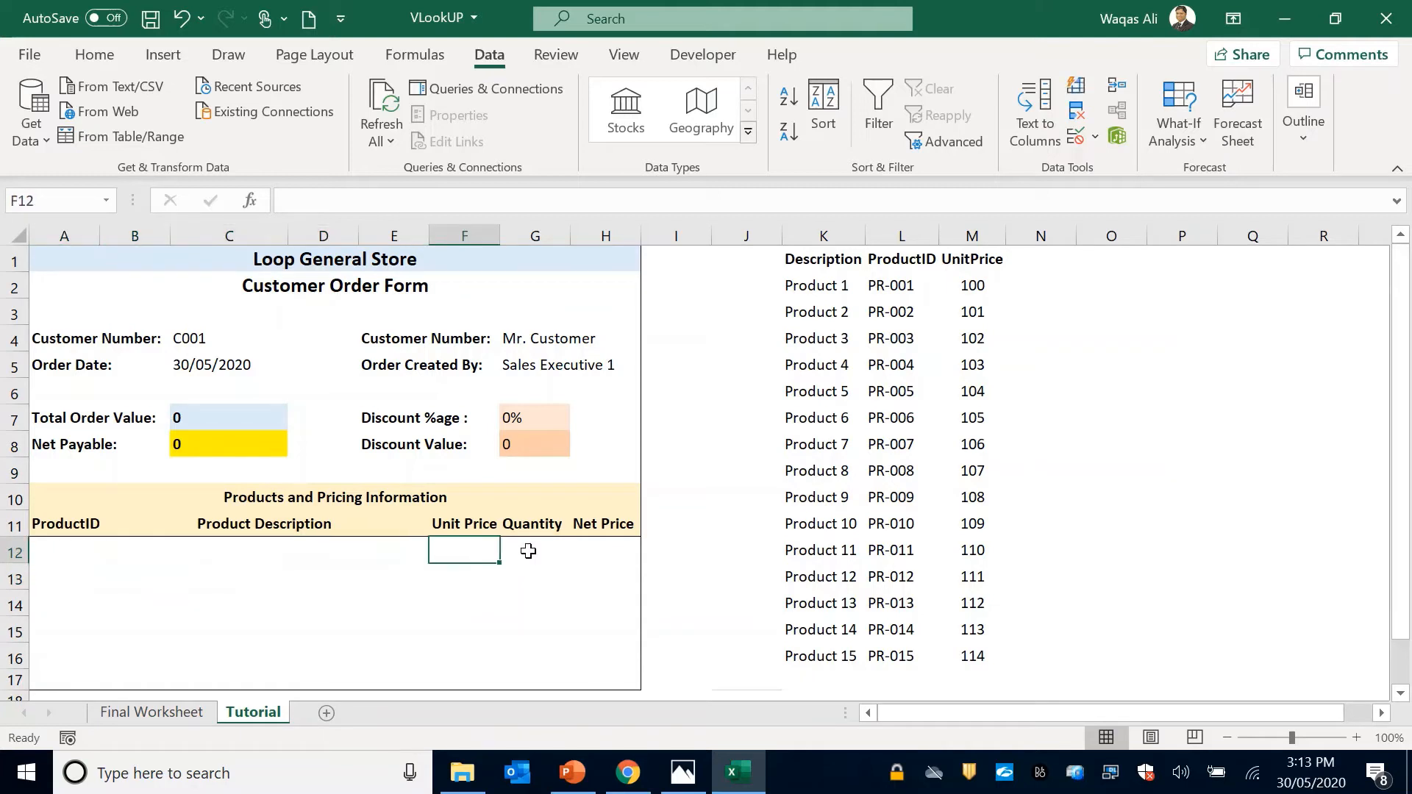
click(585, 555)
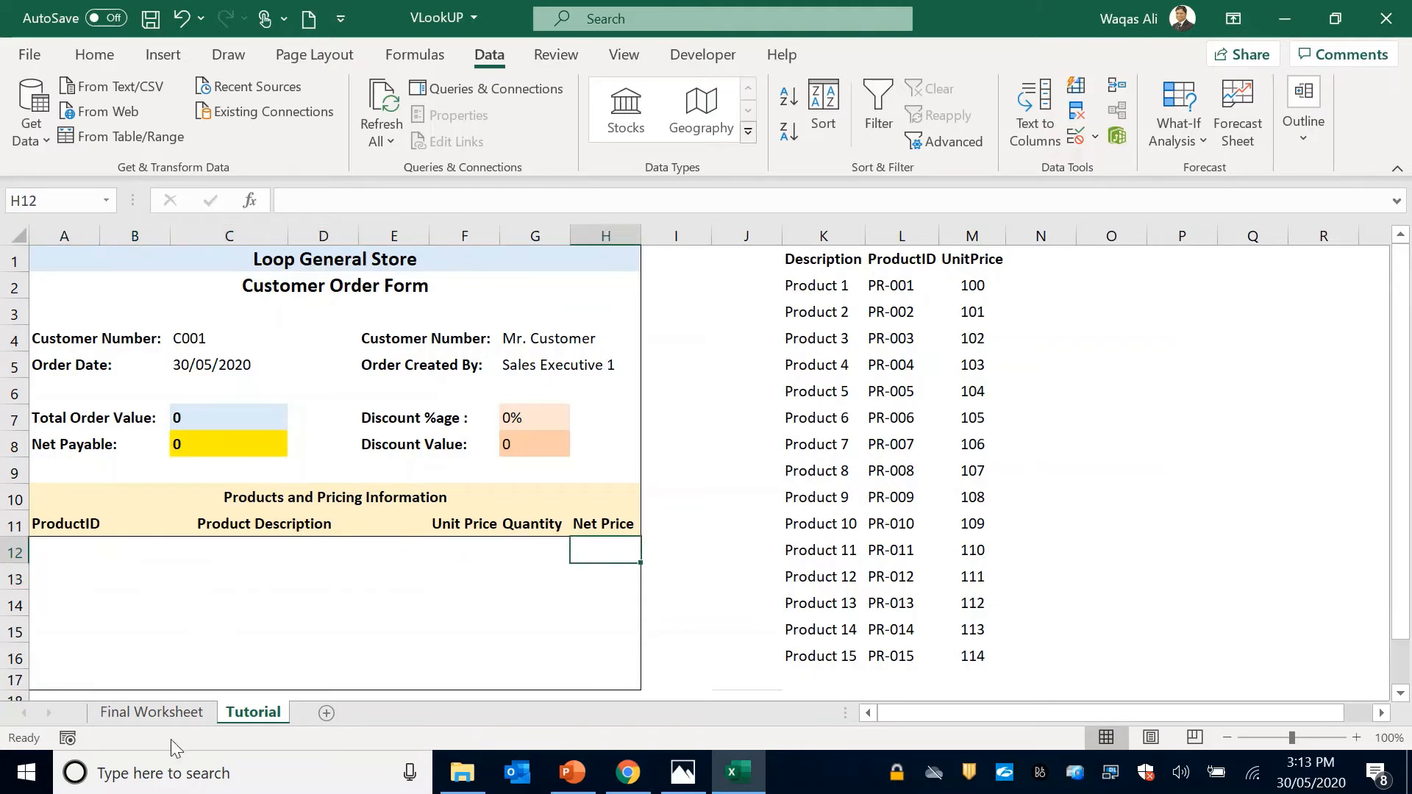
click(180, 710)
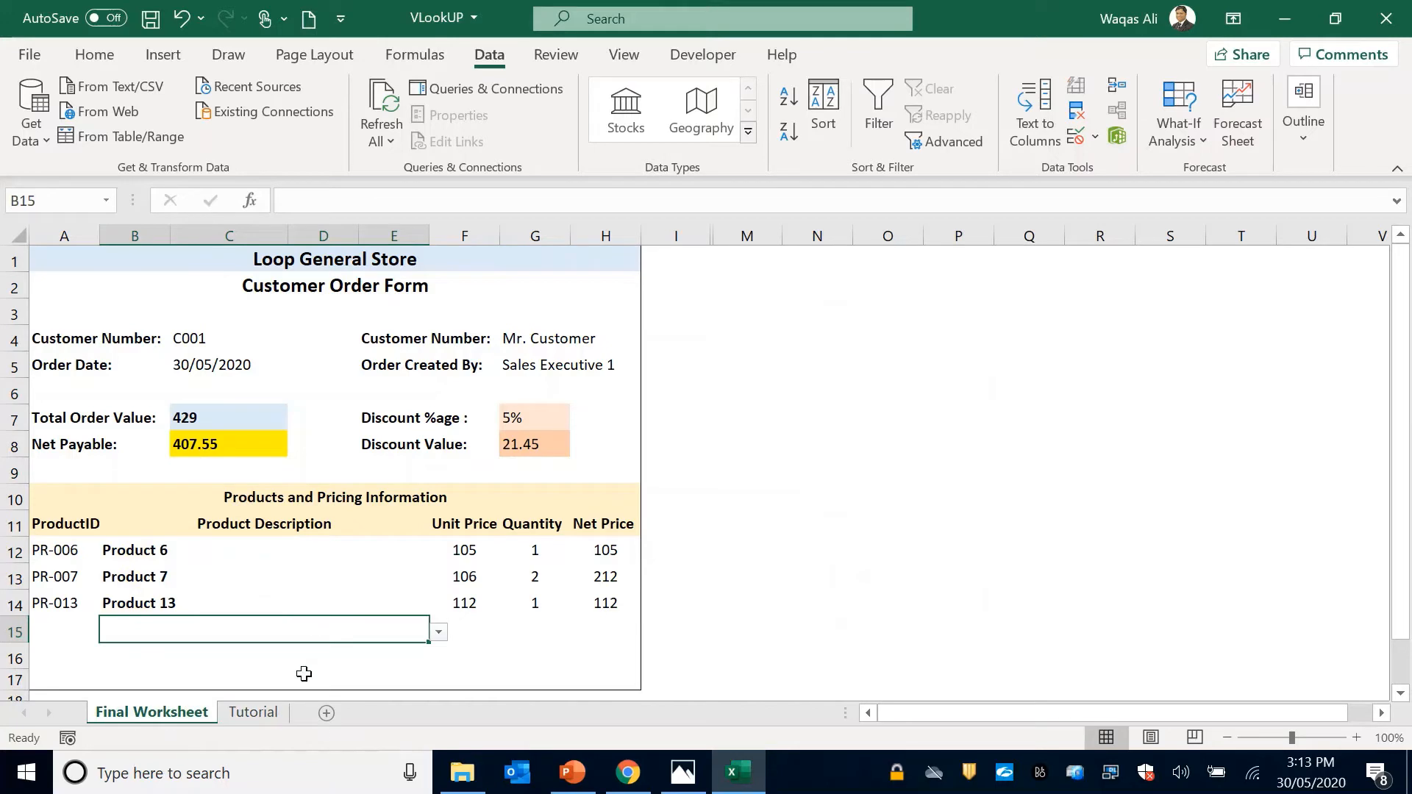
click(272, 715)
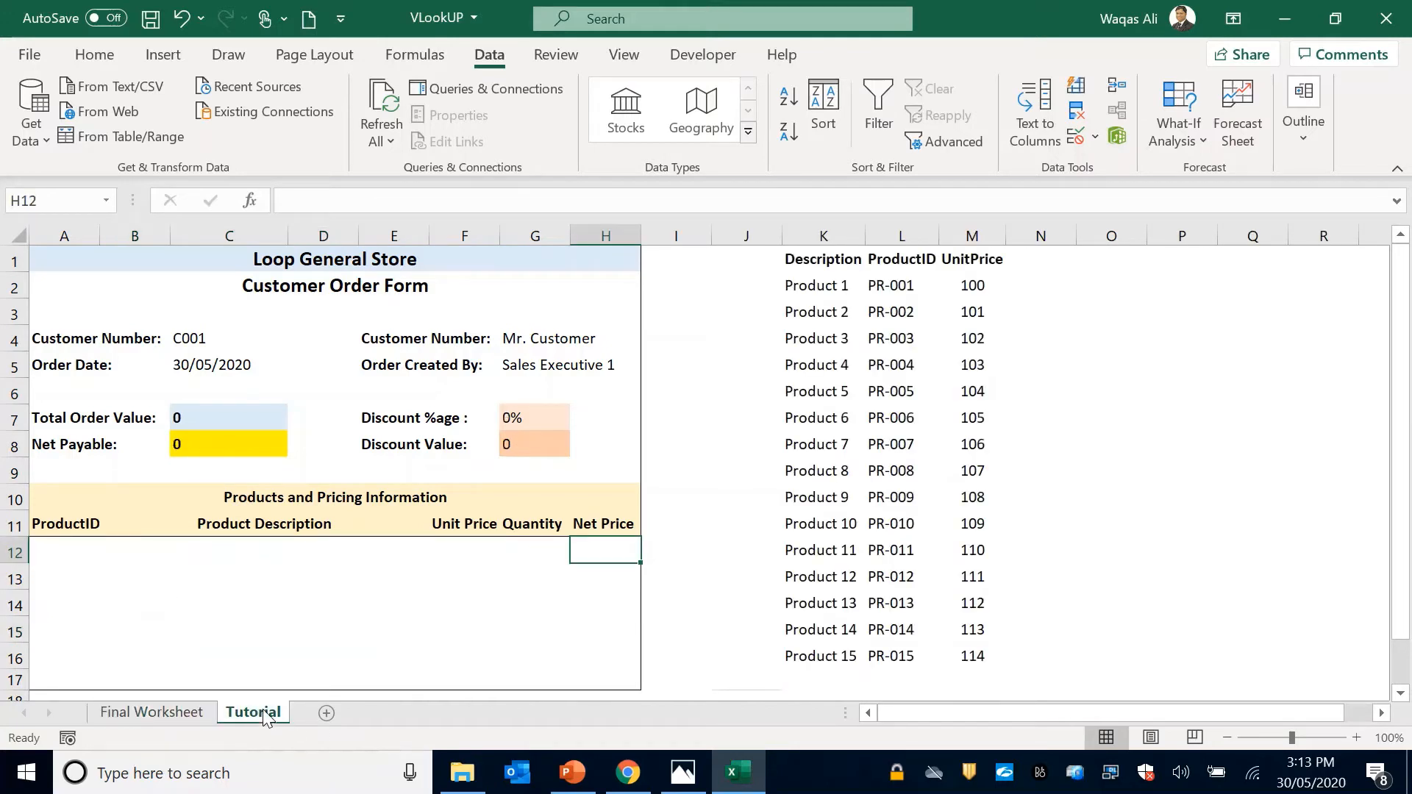
Step: Enter "product1" as the first product description in B12 of the Tutorial sheet
click(284, 557)
drag(309, 543, 306, 682)
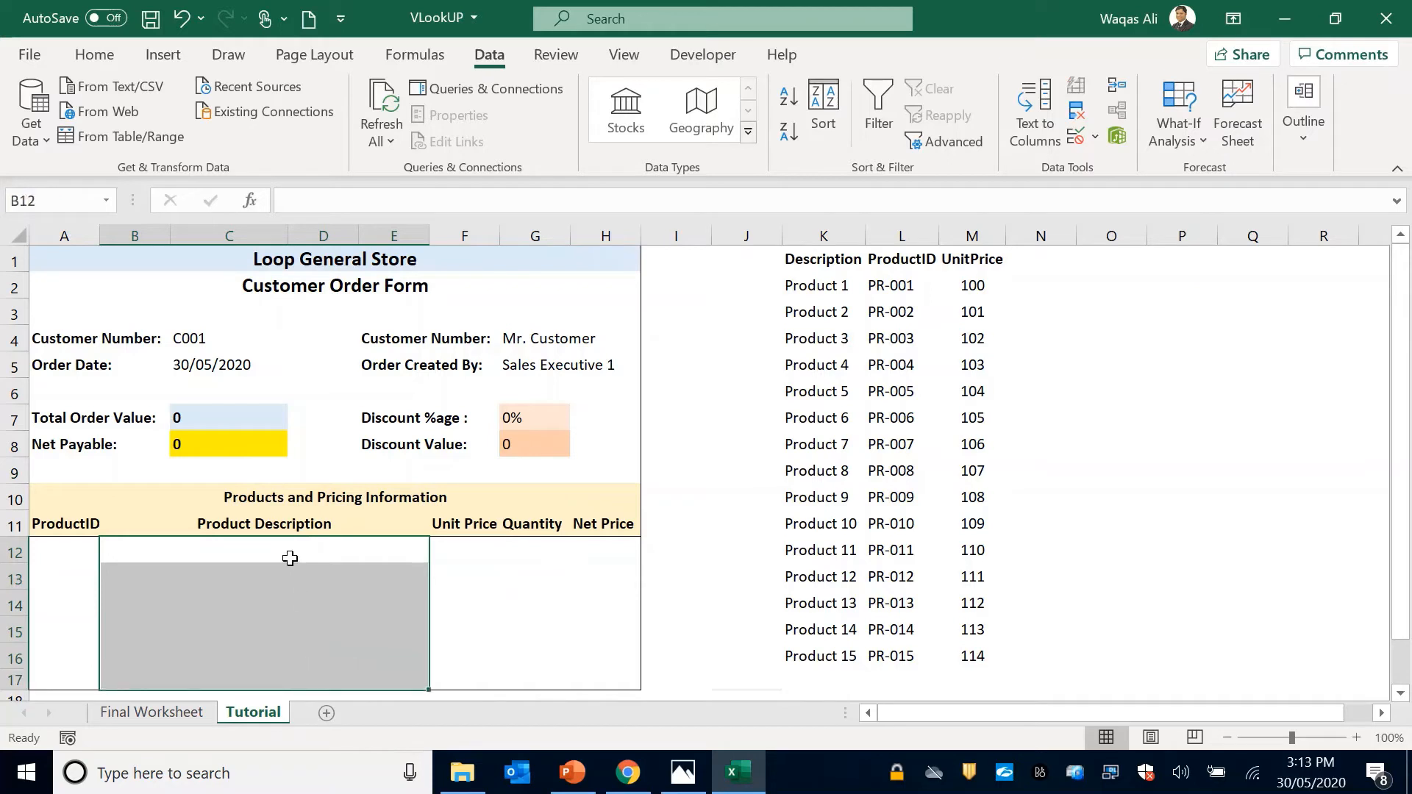
click(289, 558)
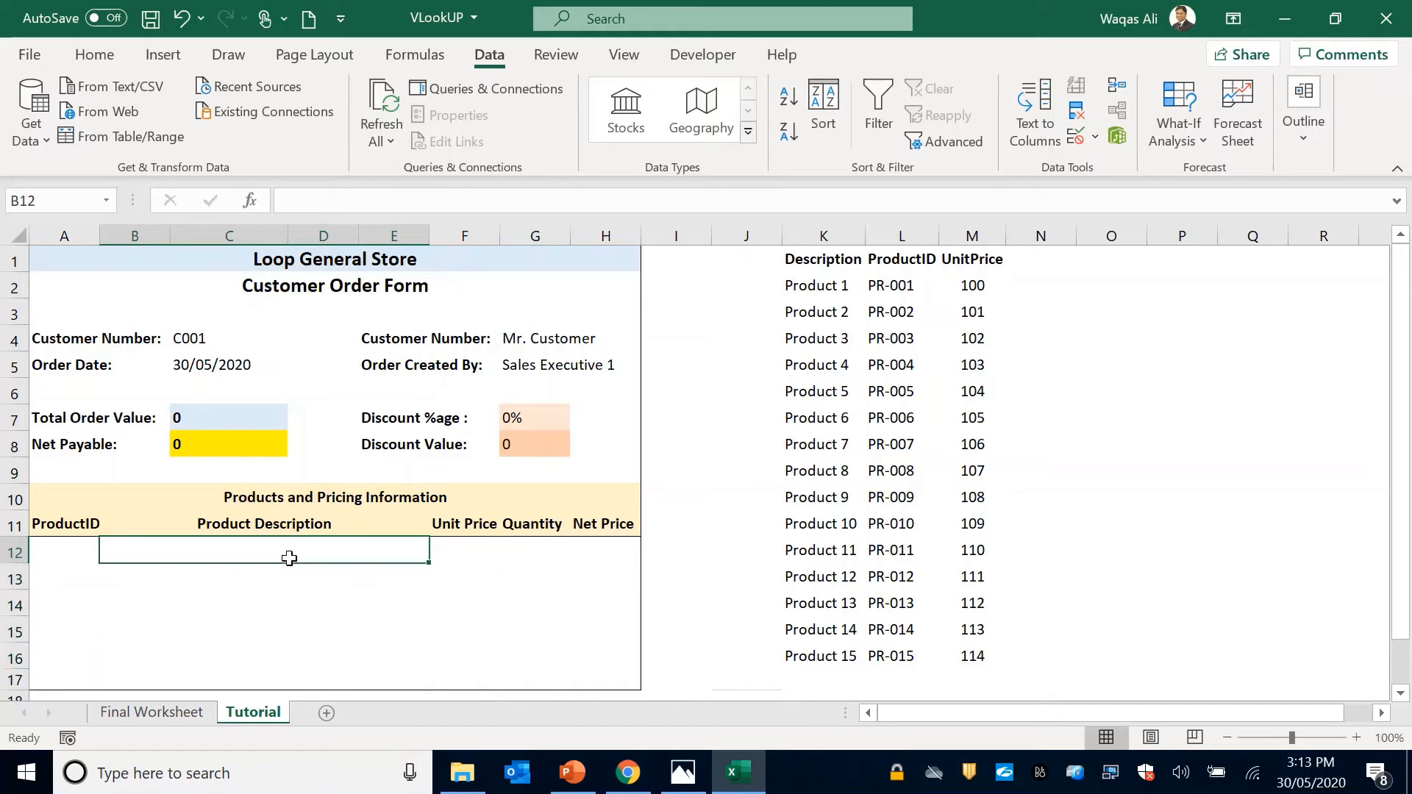
text(pro)
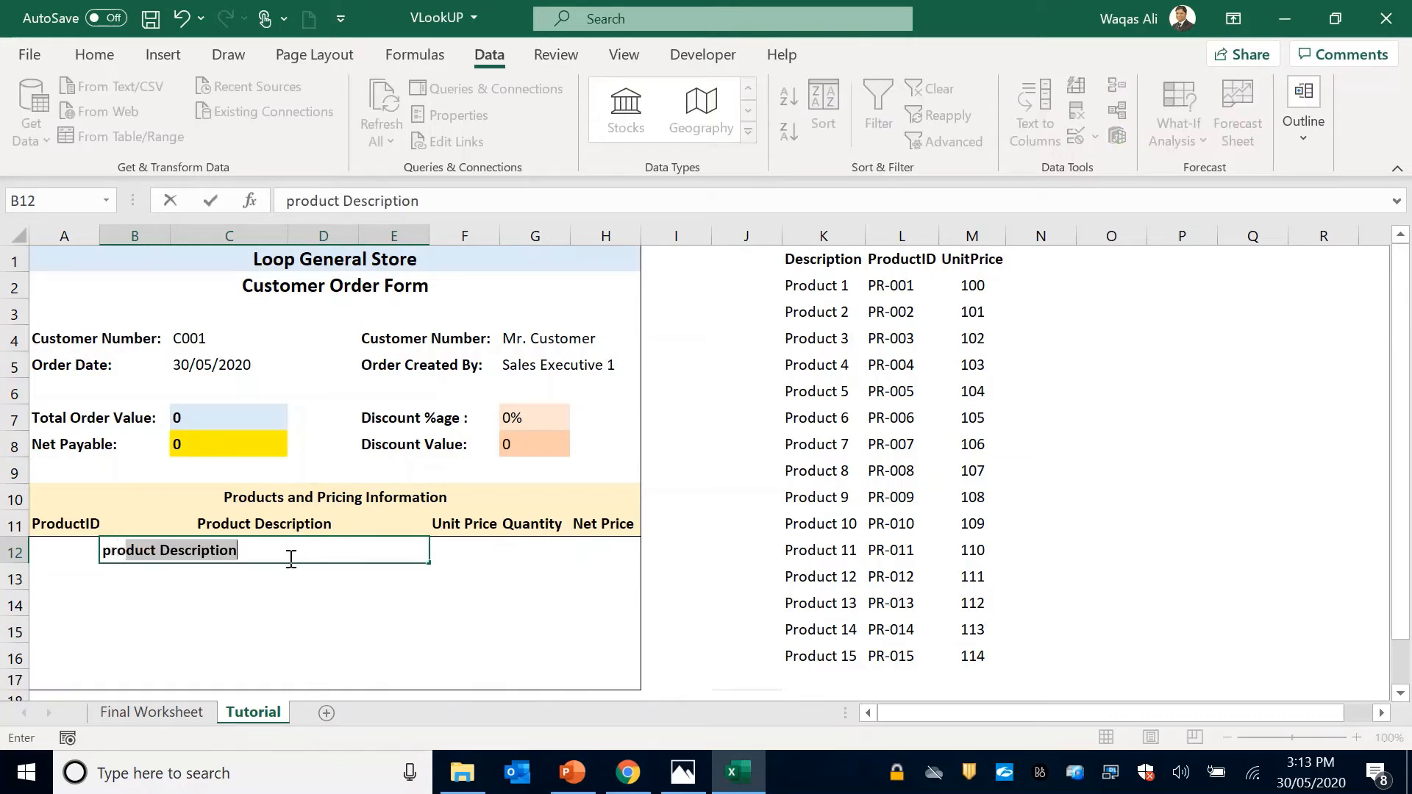
text(duct 1)
key(Tab)
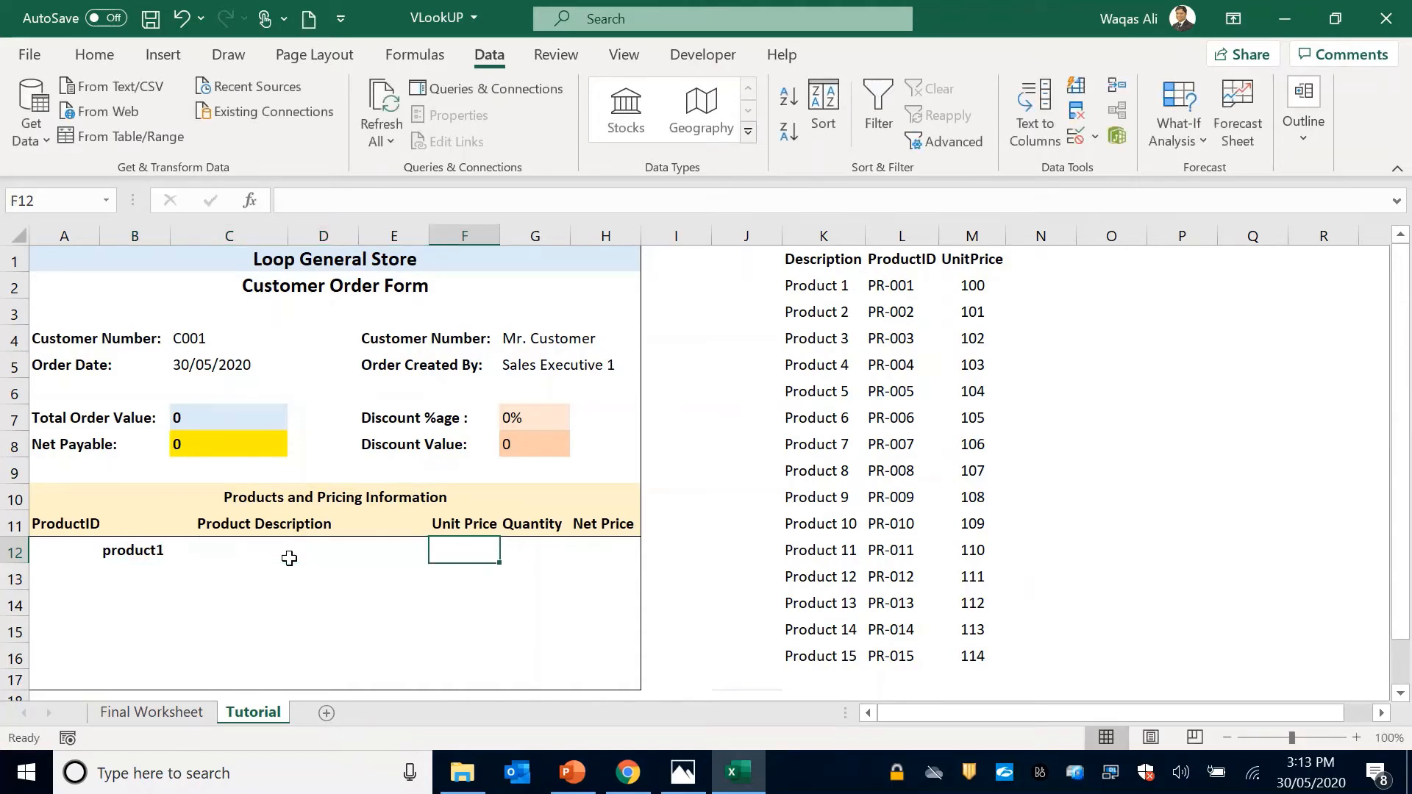
click(289, 558)
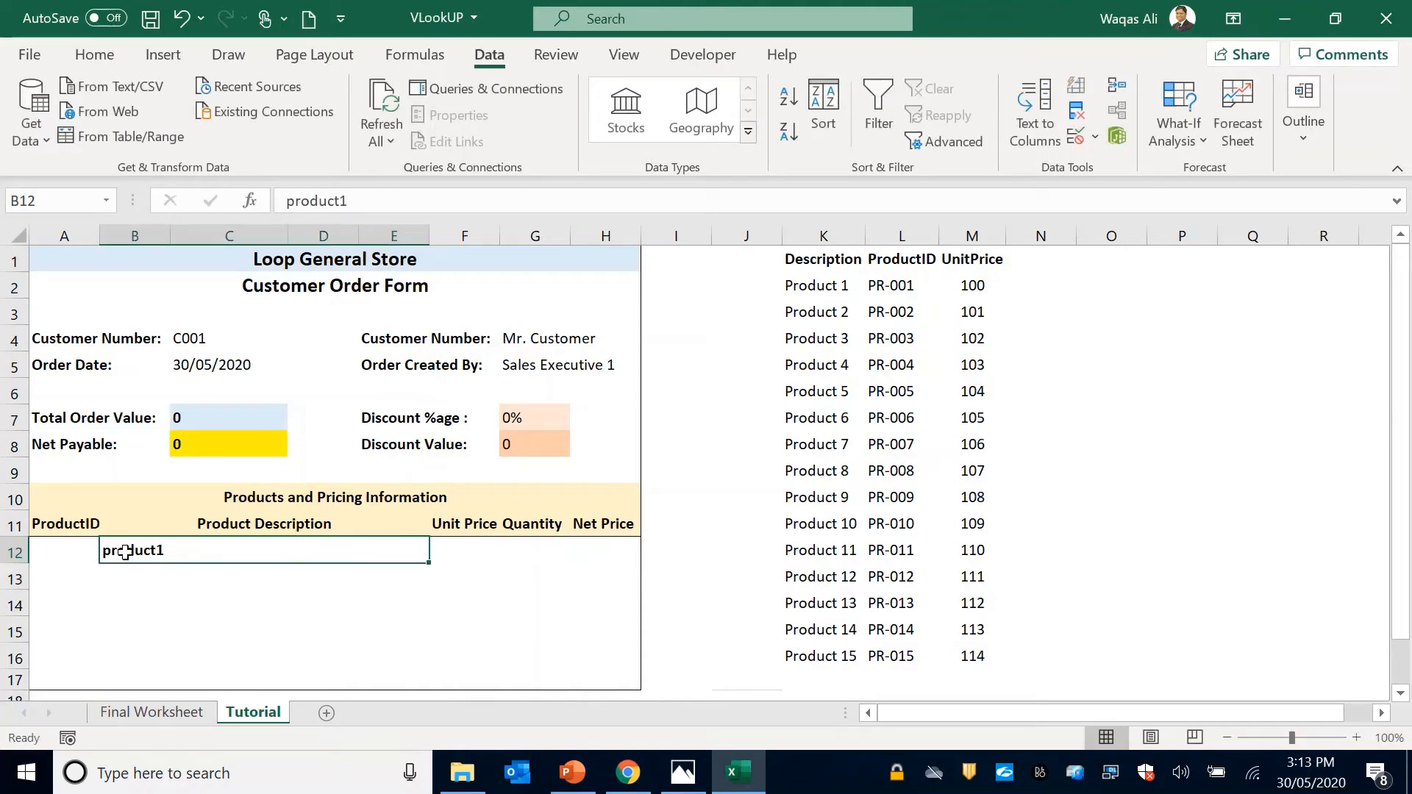
Step: Correct the description in B12 to "product 1", with a space before the number
double_click(160, 557)
click(229, 580)
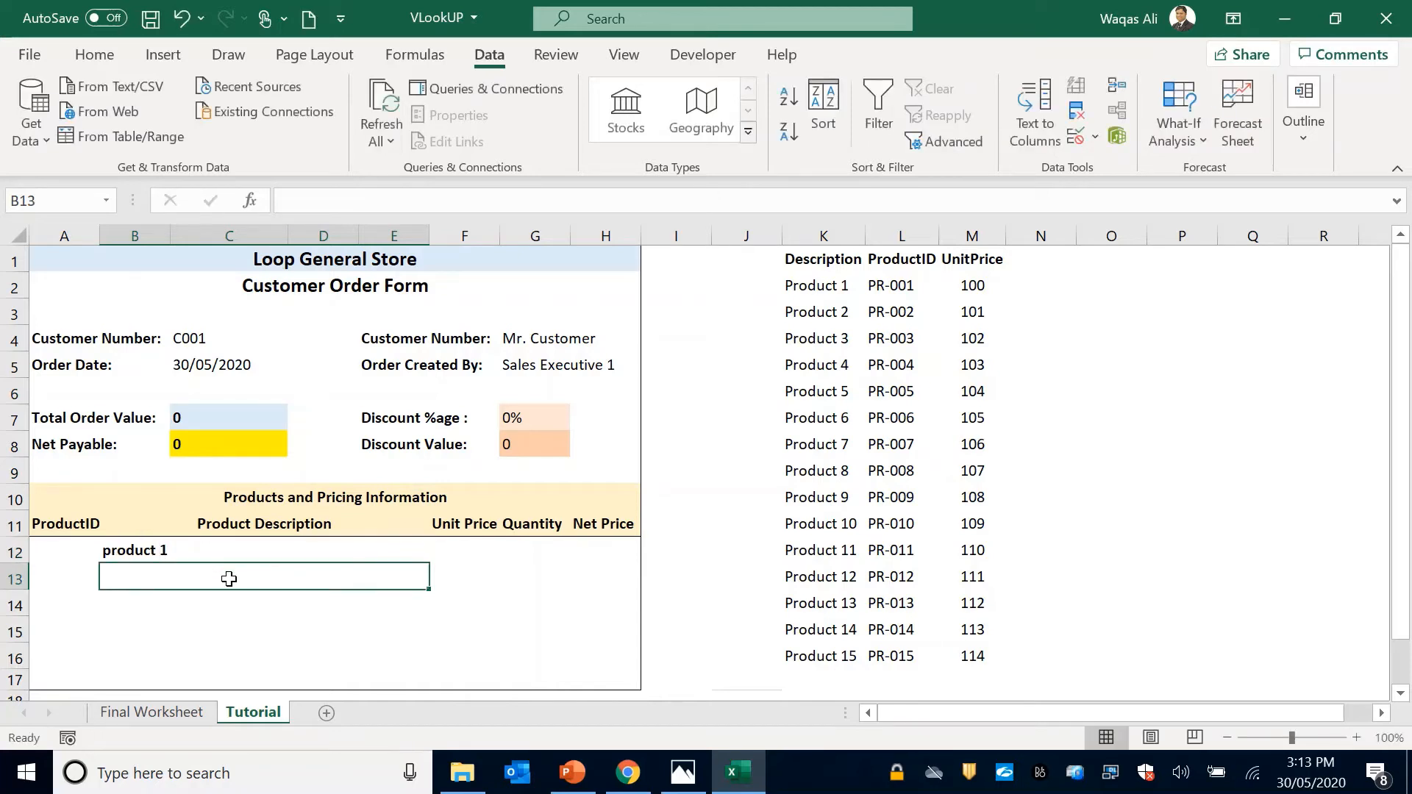
double_click(105, 550)
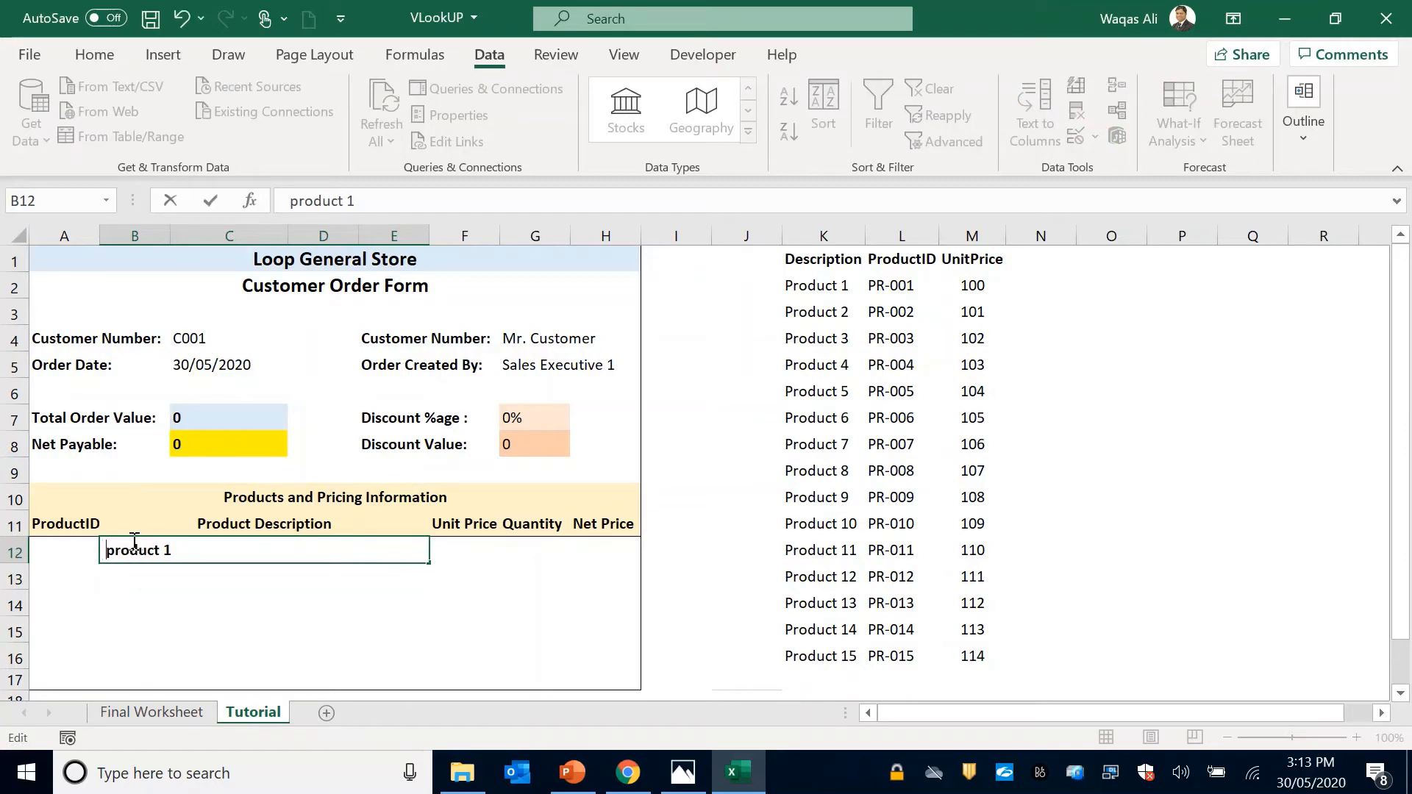
key(BackSpace)
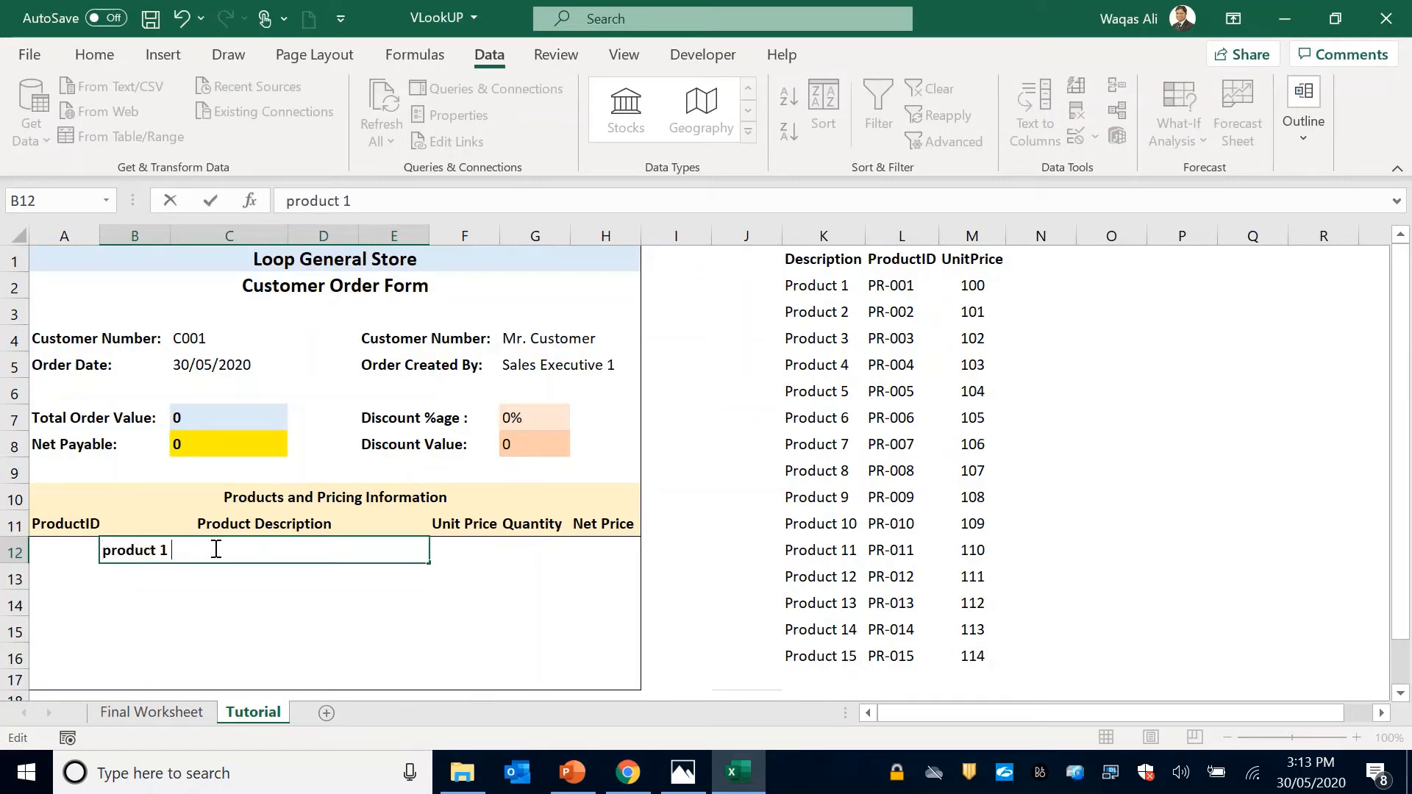
key(Return)
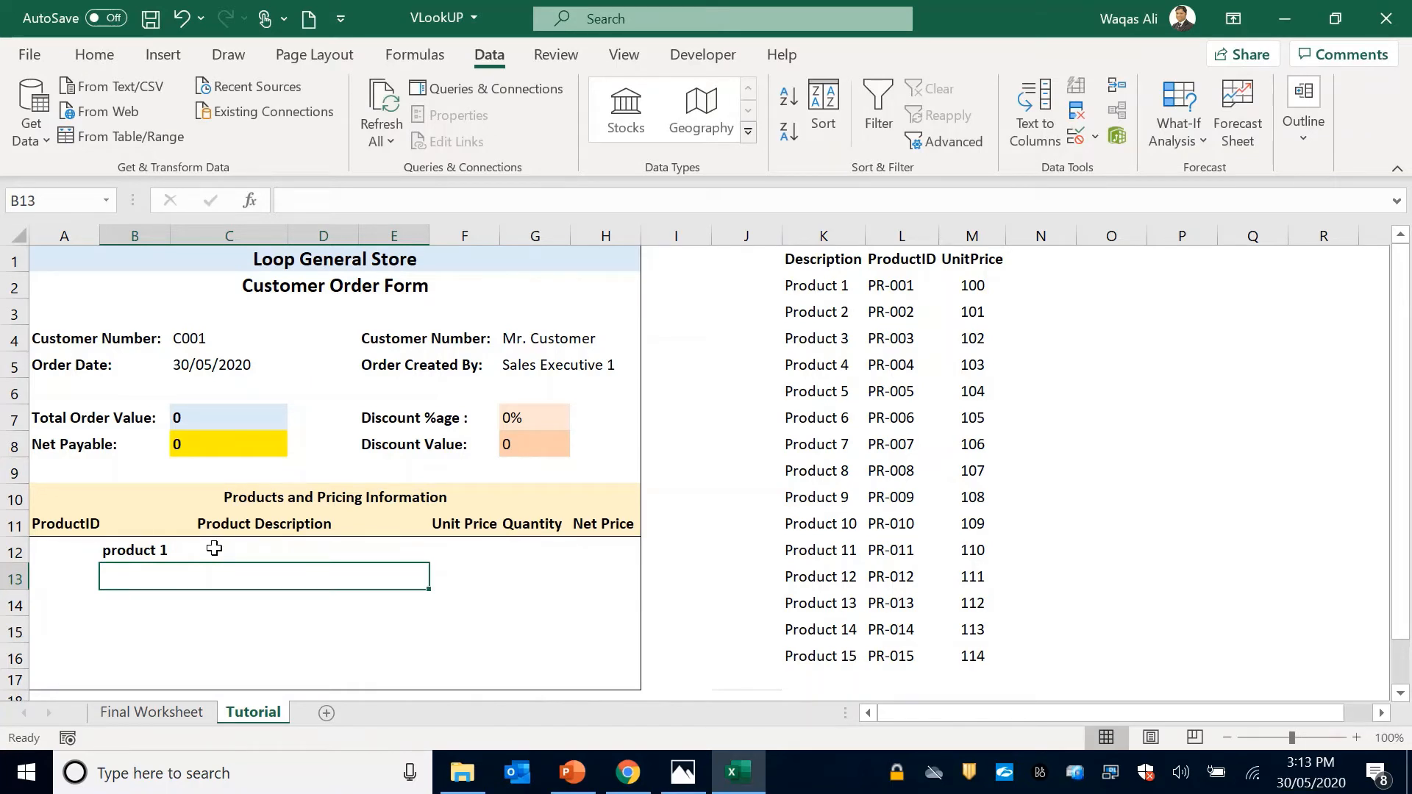
Step: Clear the manually typed product description from B12
click(67, 556)
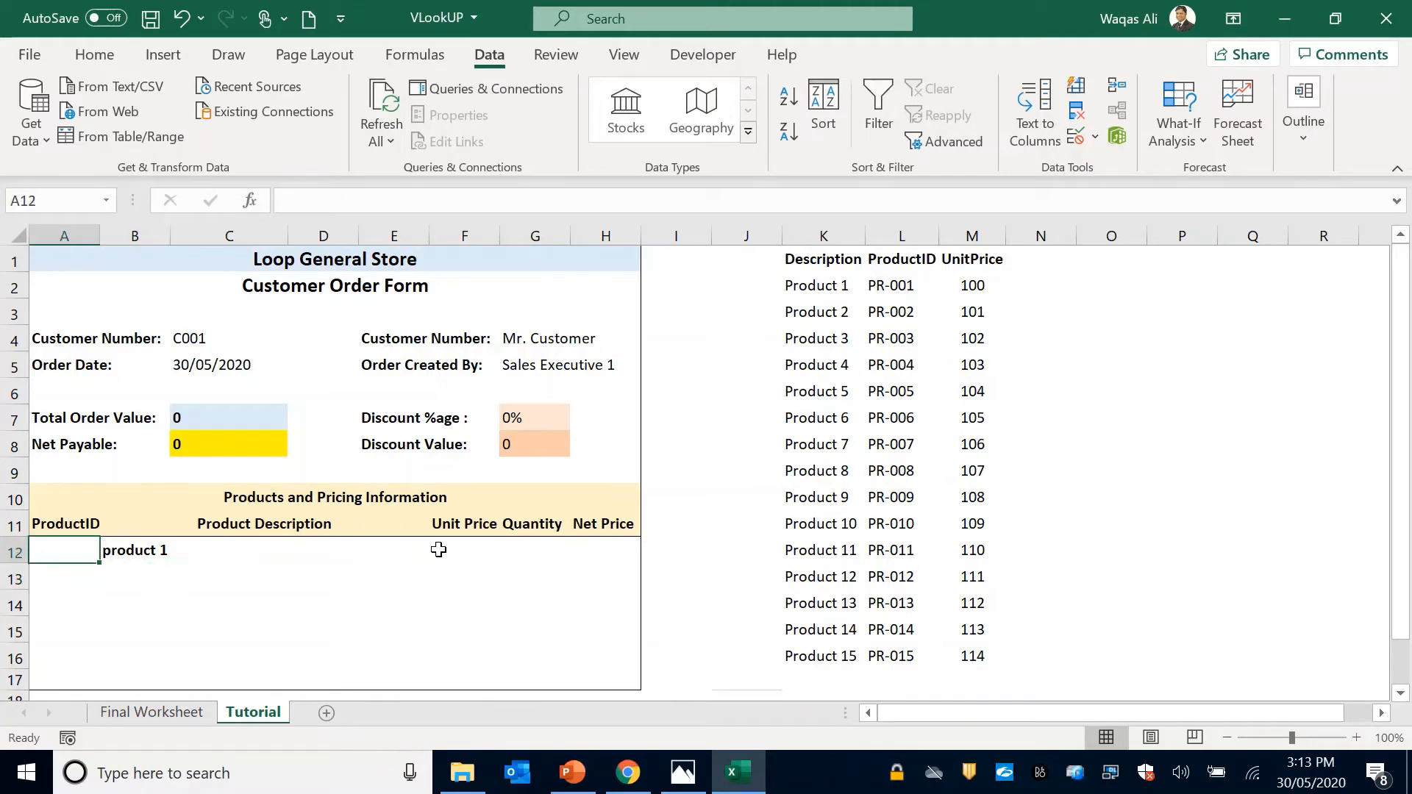
click(438, 550)
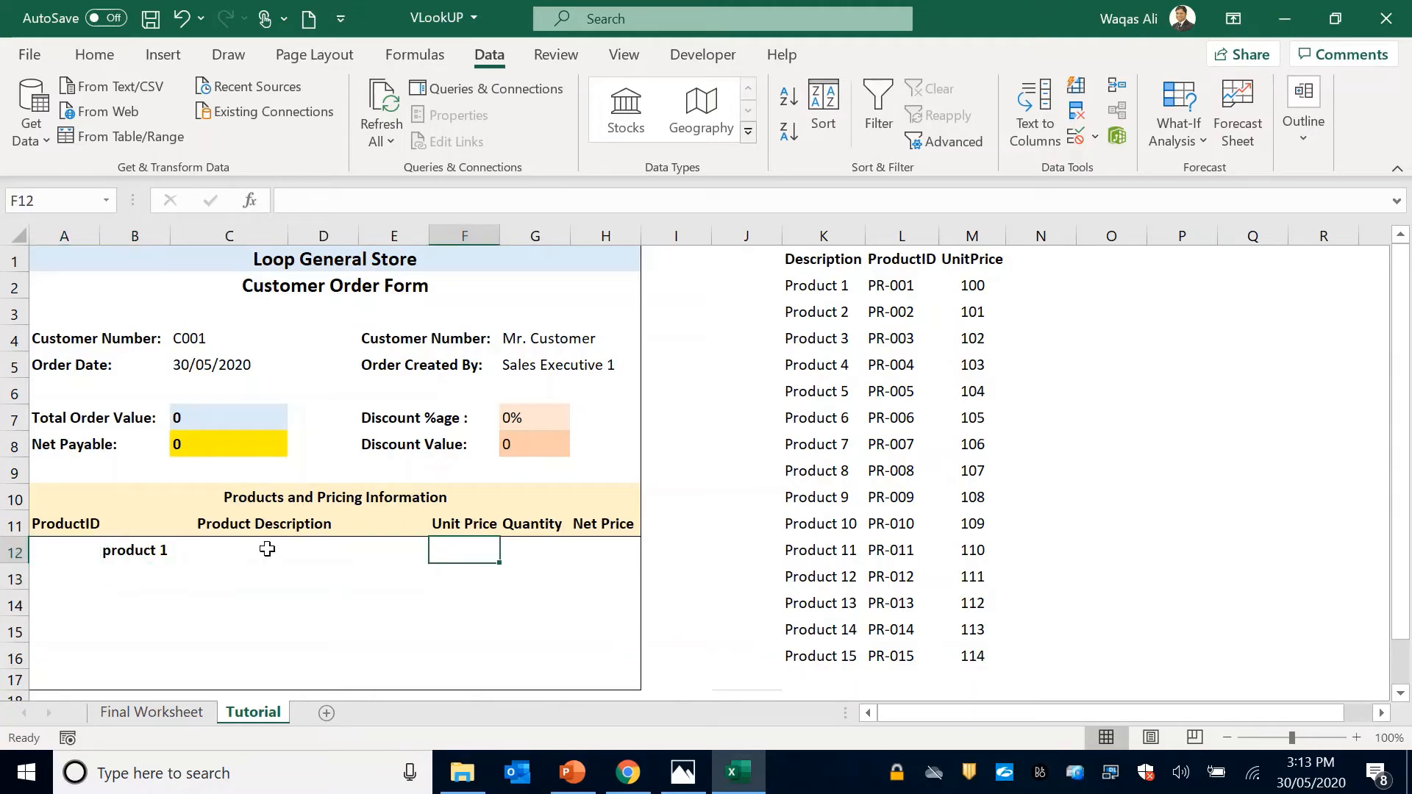
click(267, 549)
mouse_move(267, 549)
mouse_down()
mouse_move(275, 677)
mouse_move(286, 549)
mouse_up()
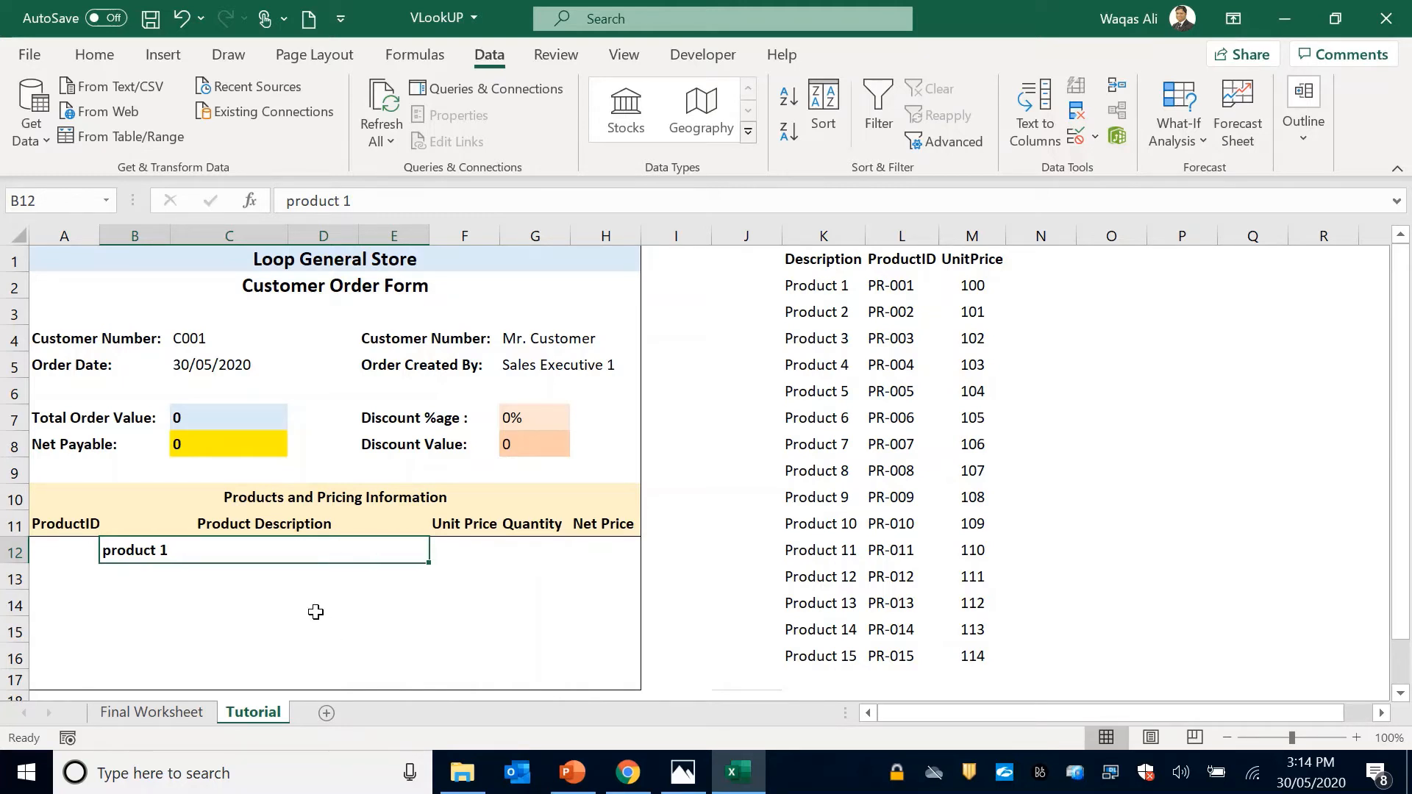
key(Delete)
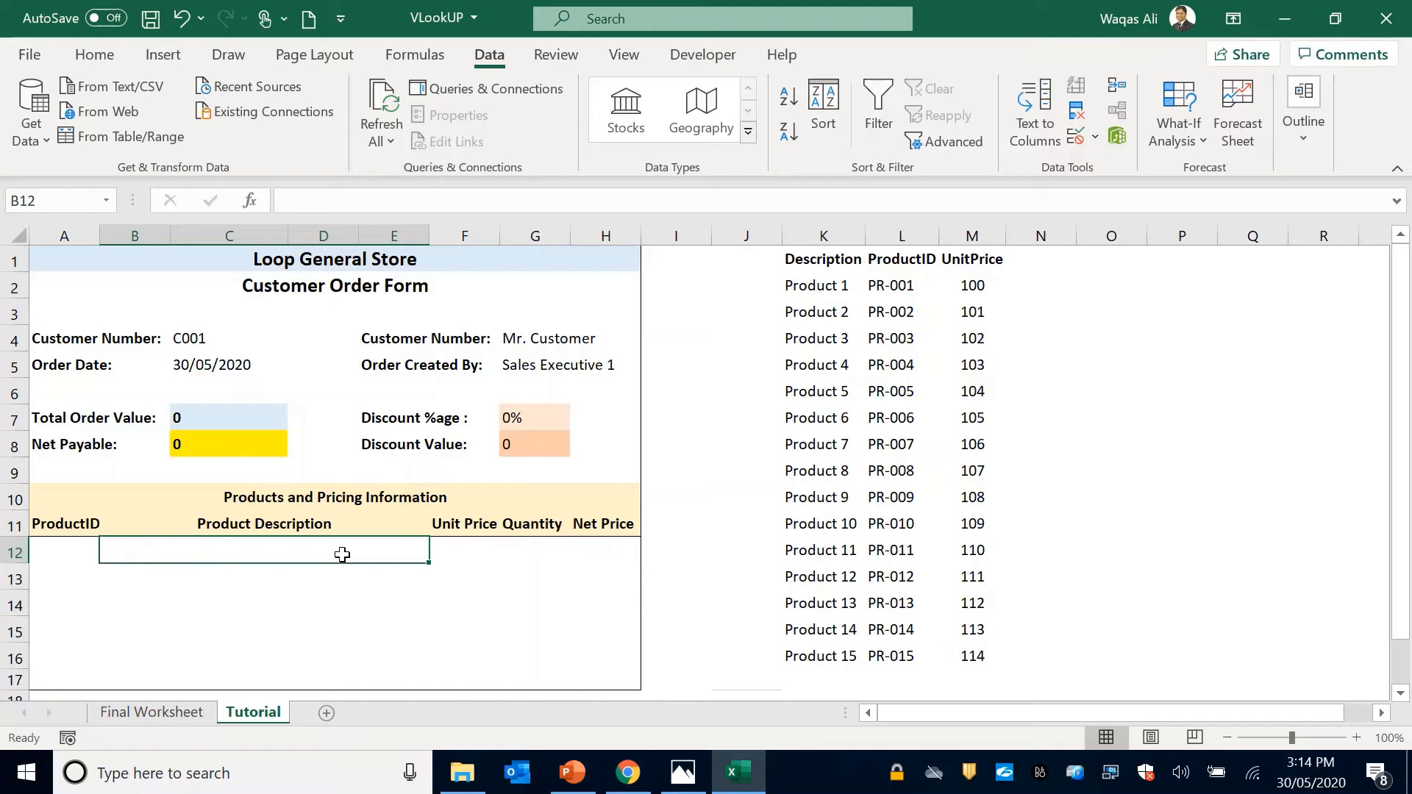
Step: Apply List data validation to the Product Description cells in rows 12 to 17, using =$K$2:$K$16 as the source
drag(344, 550, 328, 661)
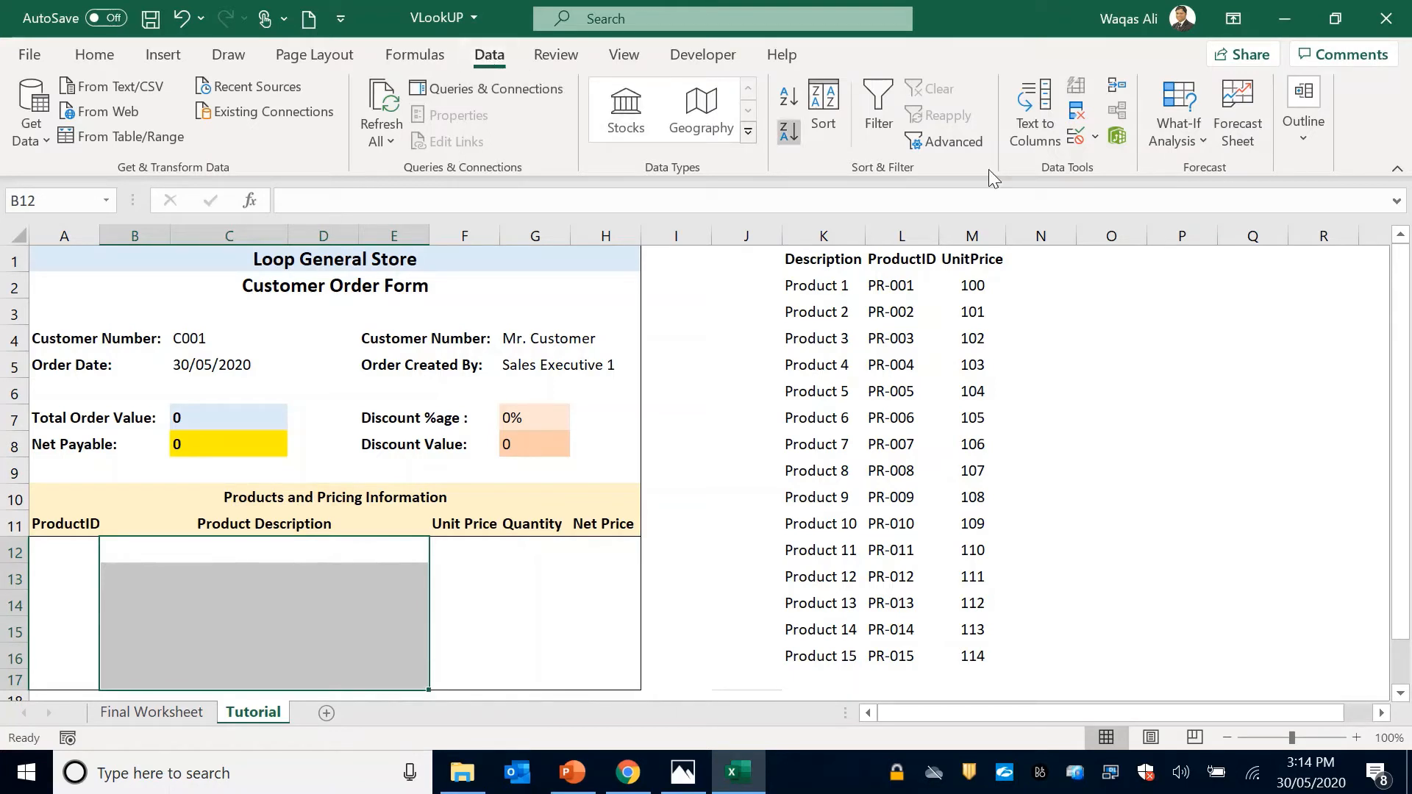
click(1077, 138)
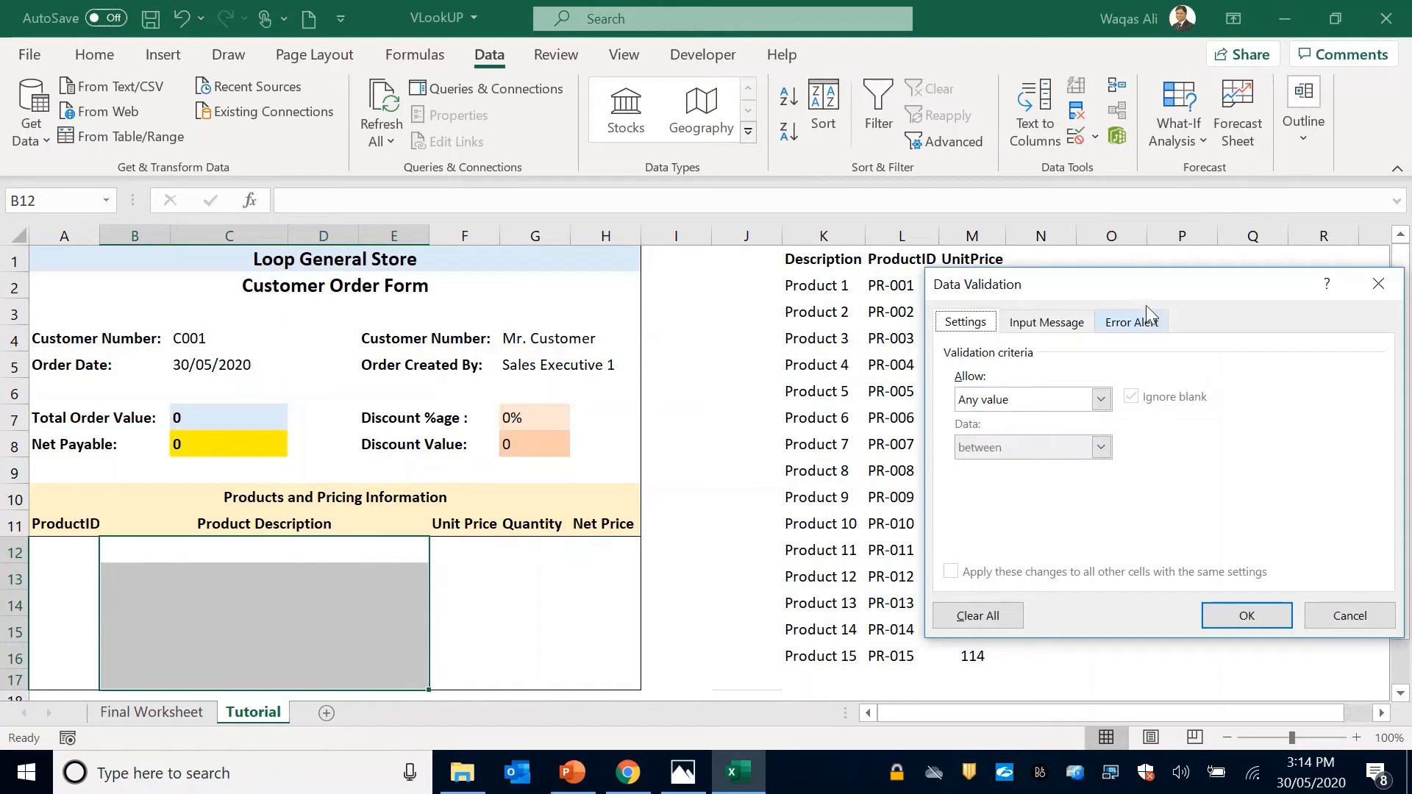
drag(1139, 297, 1129, 299)
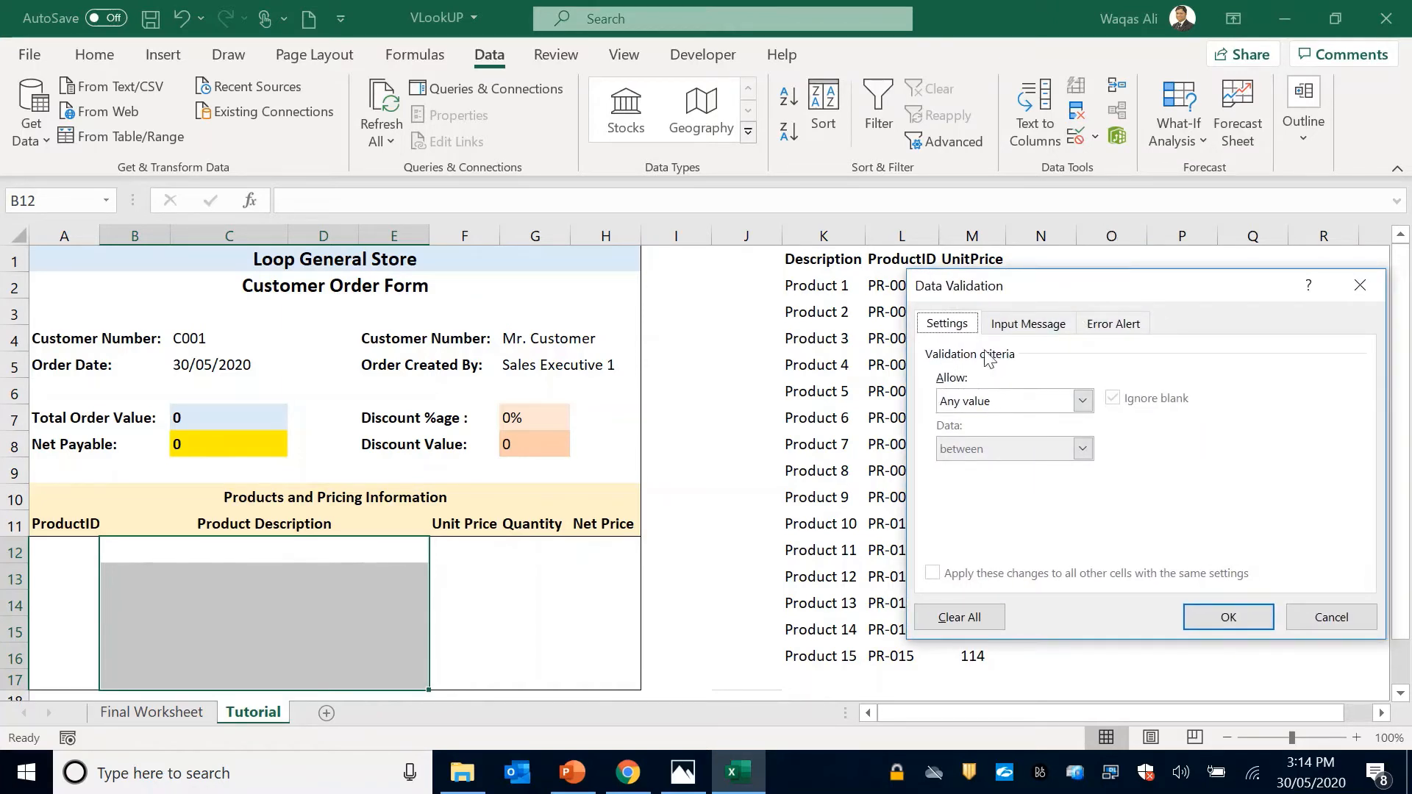
click(985, 407)
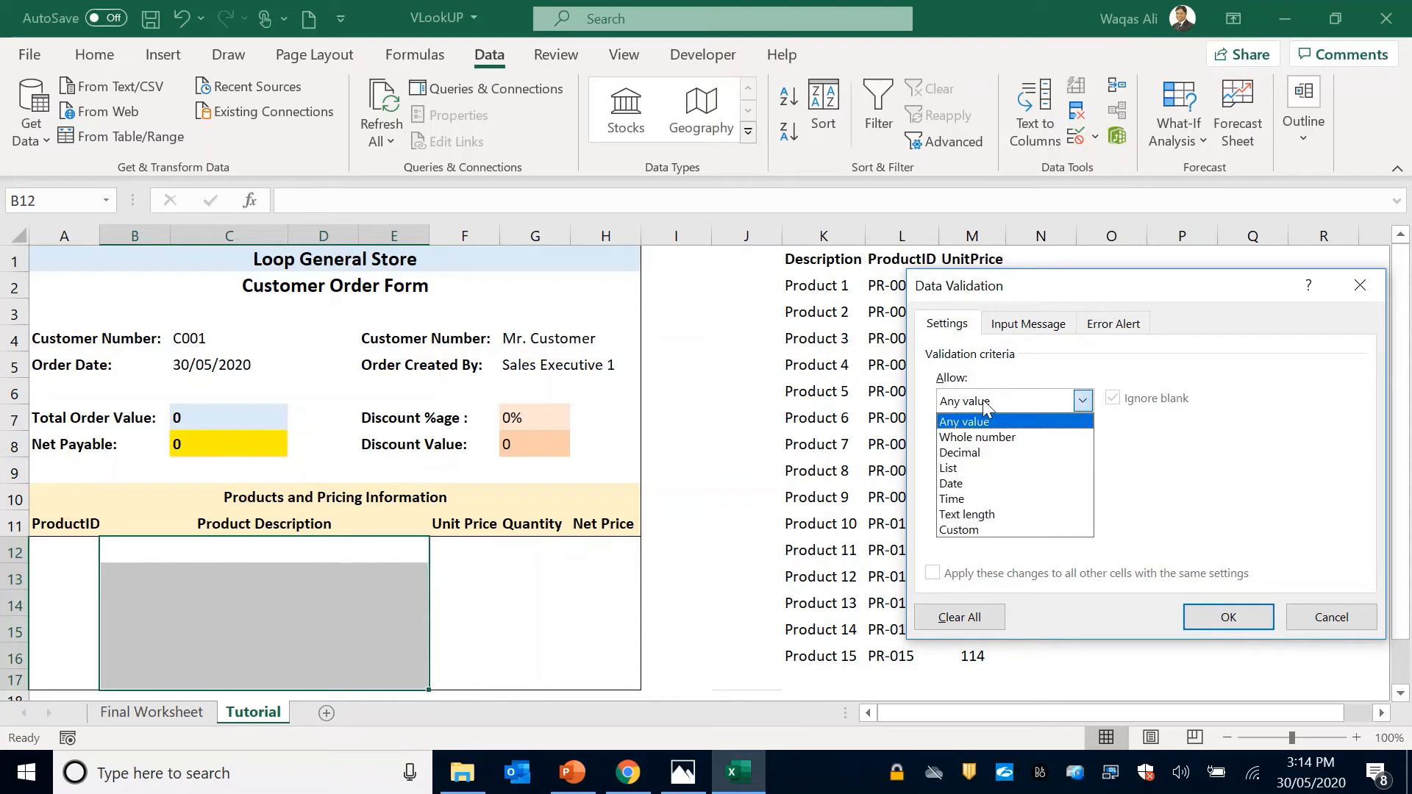
click(989, 470)
click(959, 500)
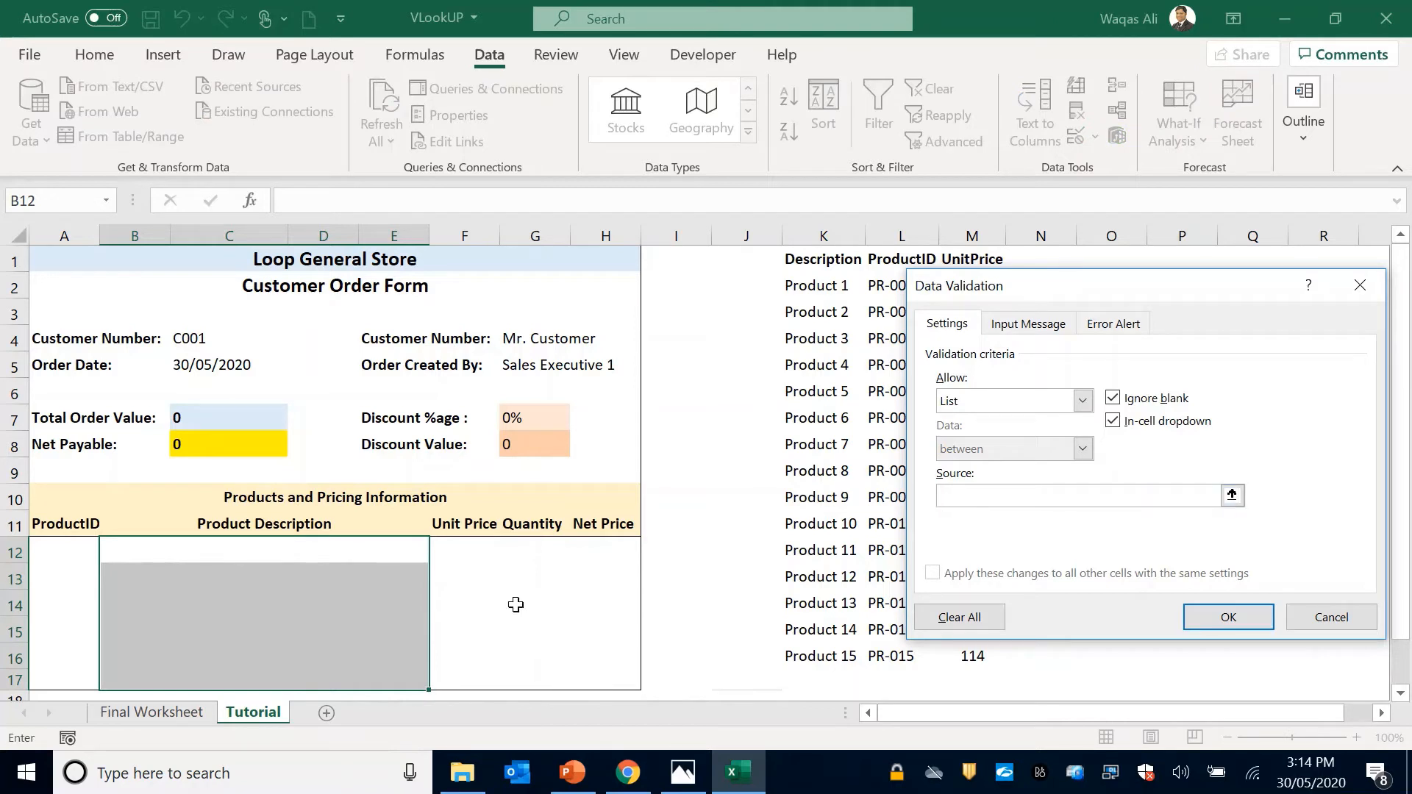
drag(788, 288, 809, 660)
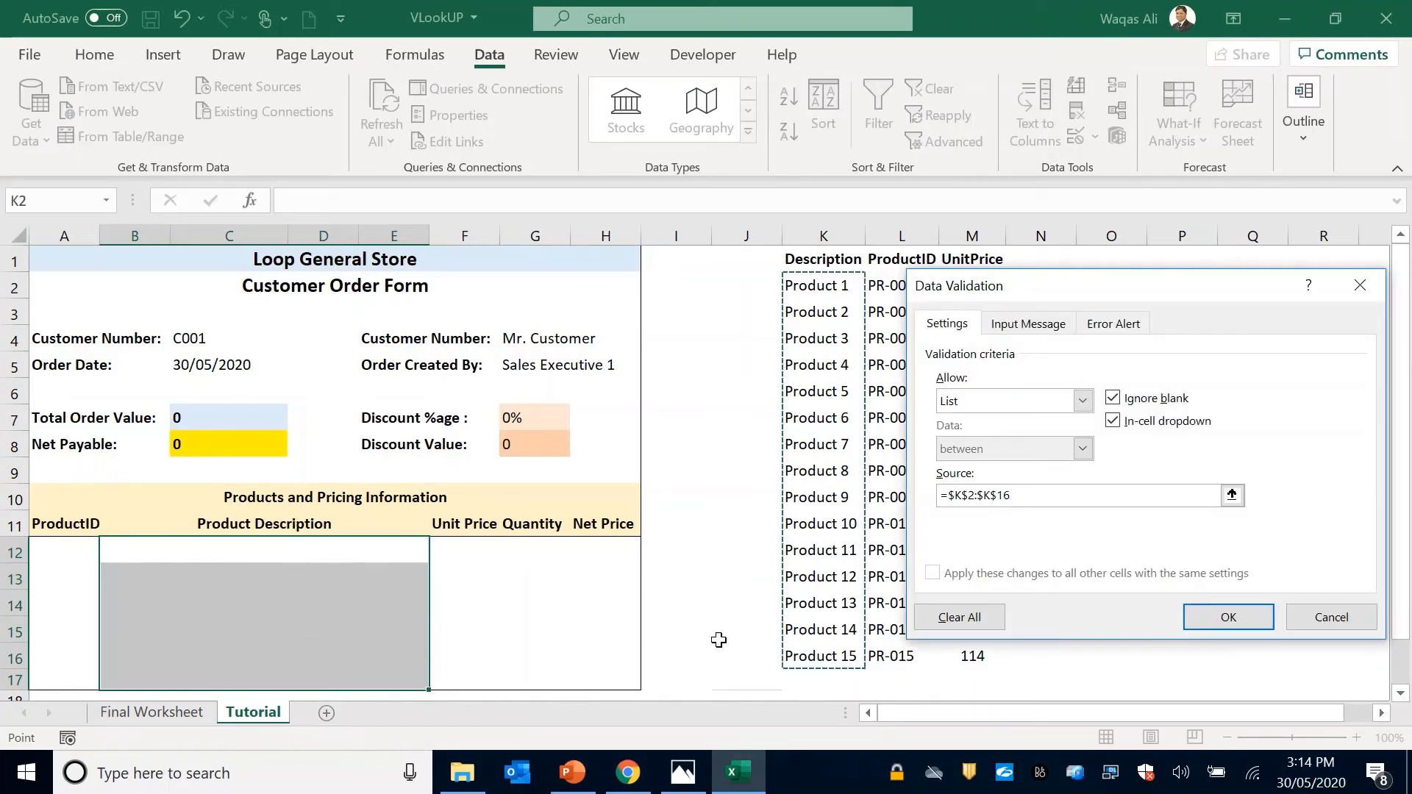
click(1196, 616)
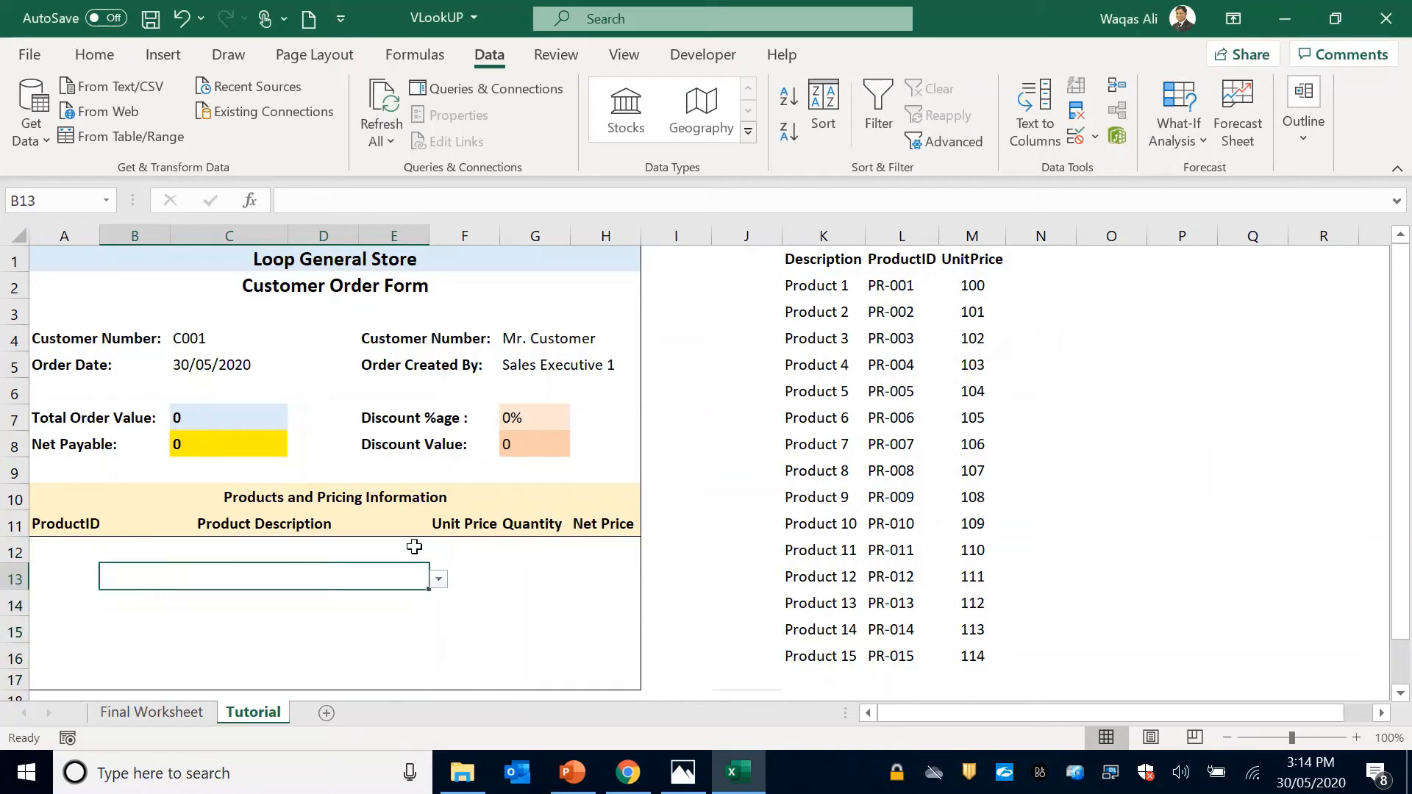
Step: Choose Product 13 from the in-cell list as the product description in B12
click(438, 553)
drag(438, 607, 434, 661)
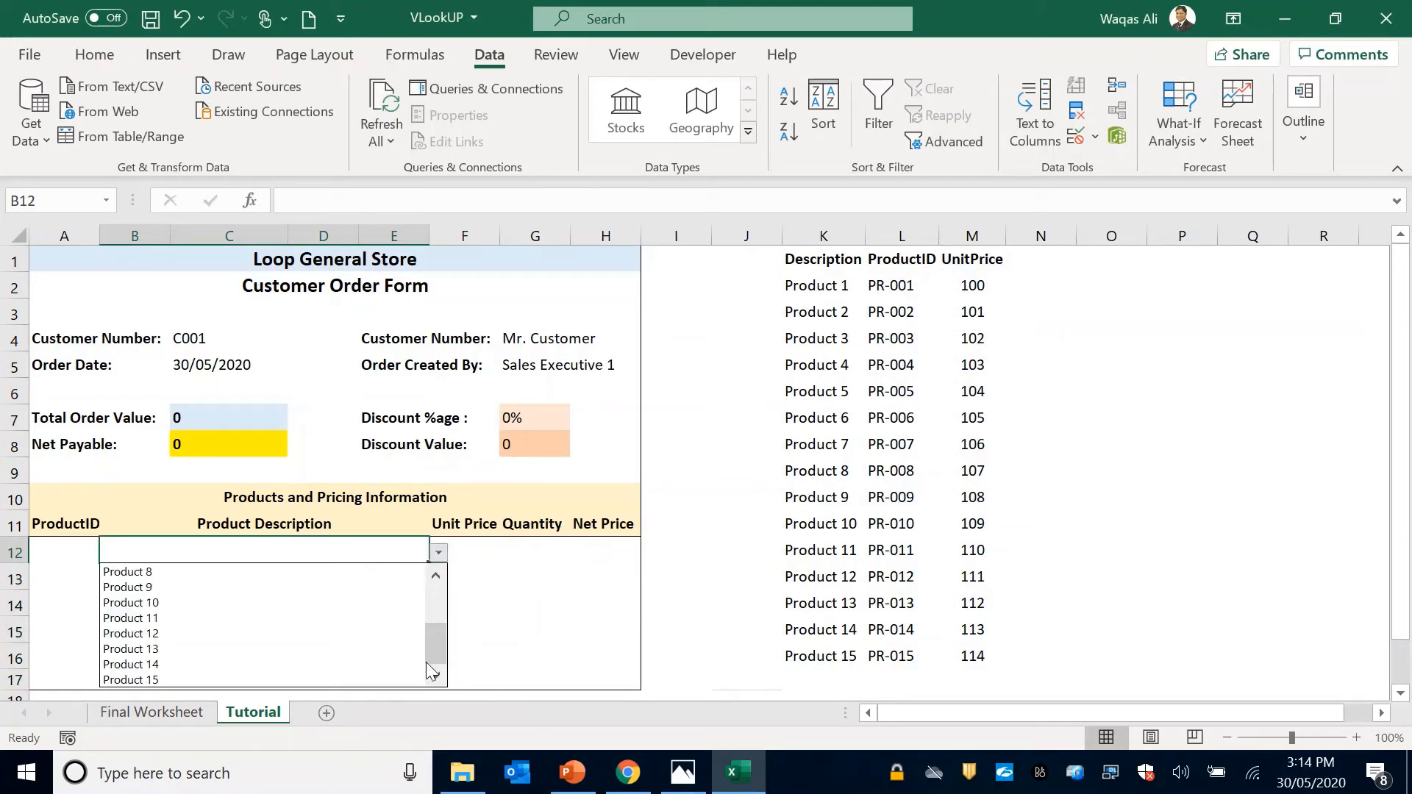
click(286, 649)
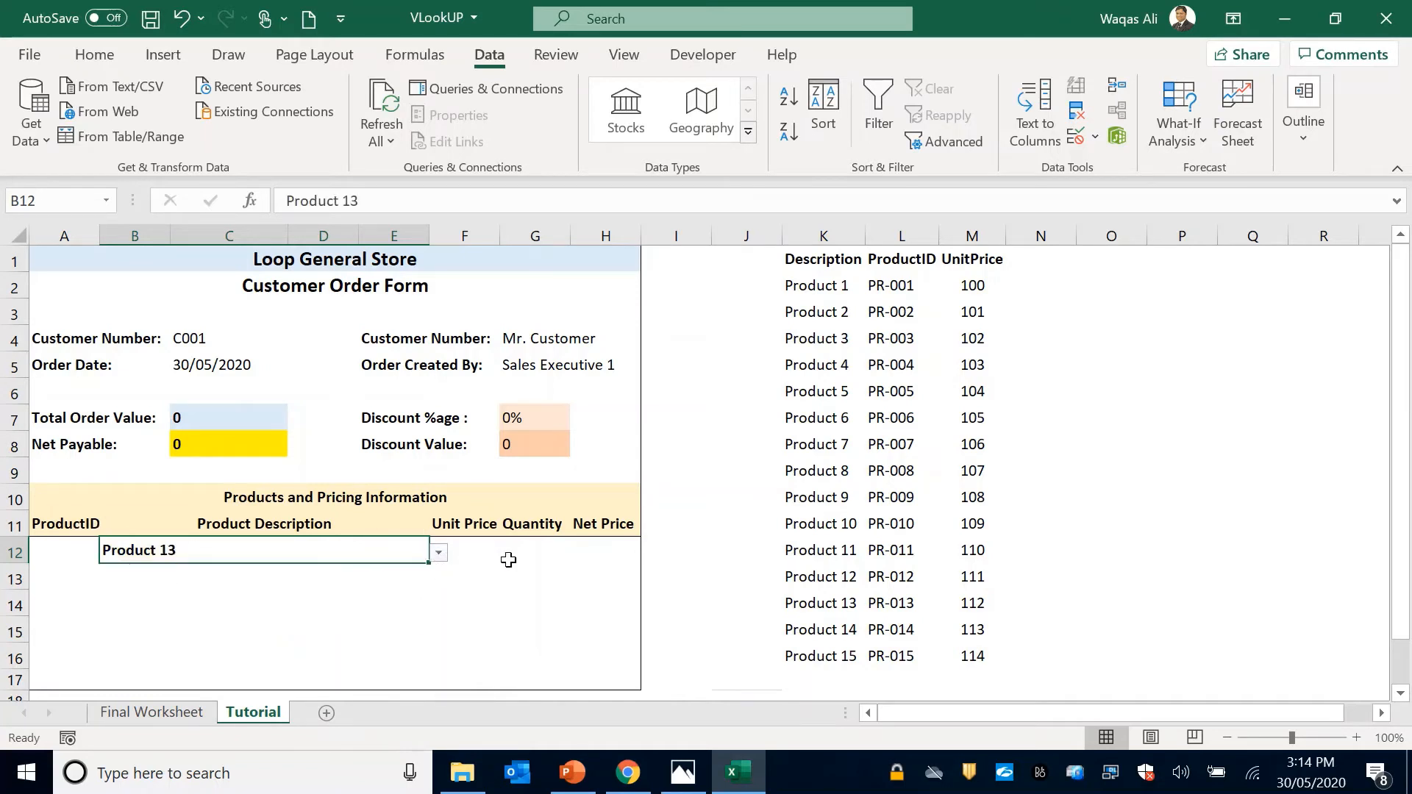
click(439, 554)
drag(441, 637, 441, 597)
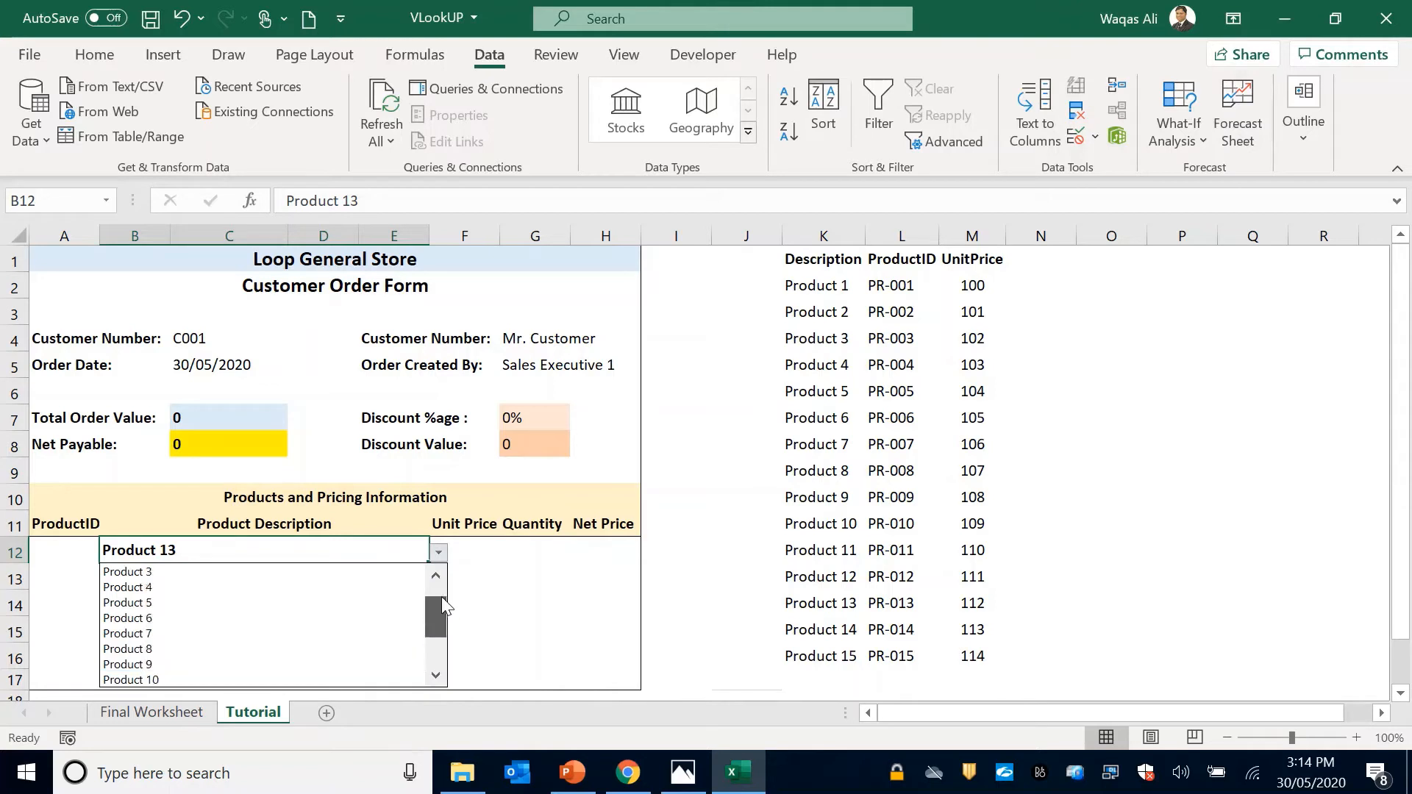
click(58, 548)
click(44, 553)
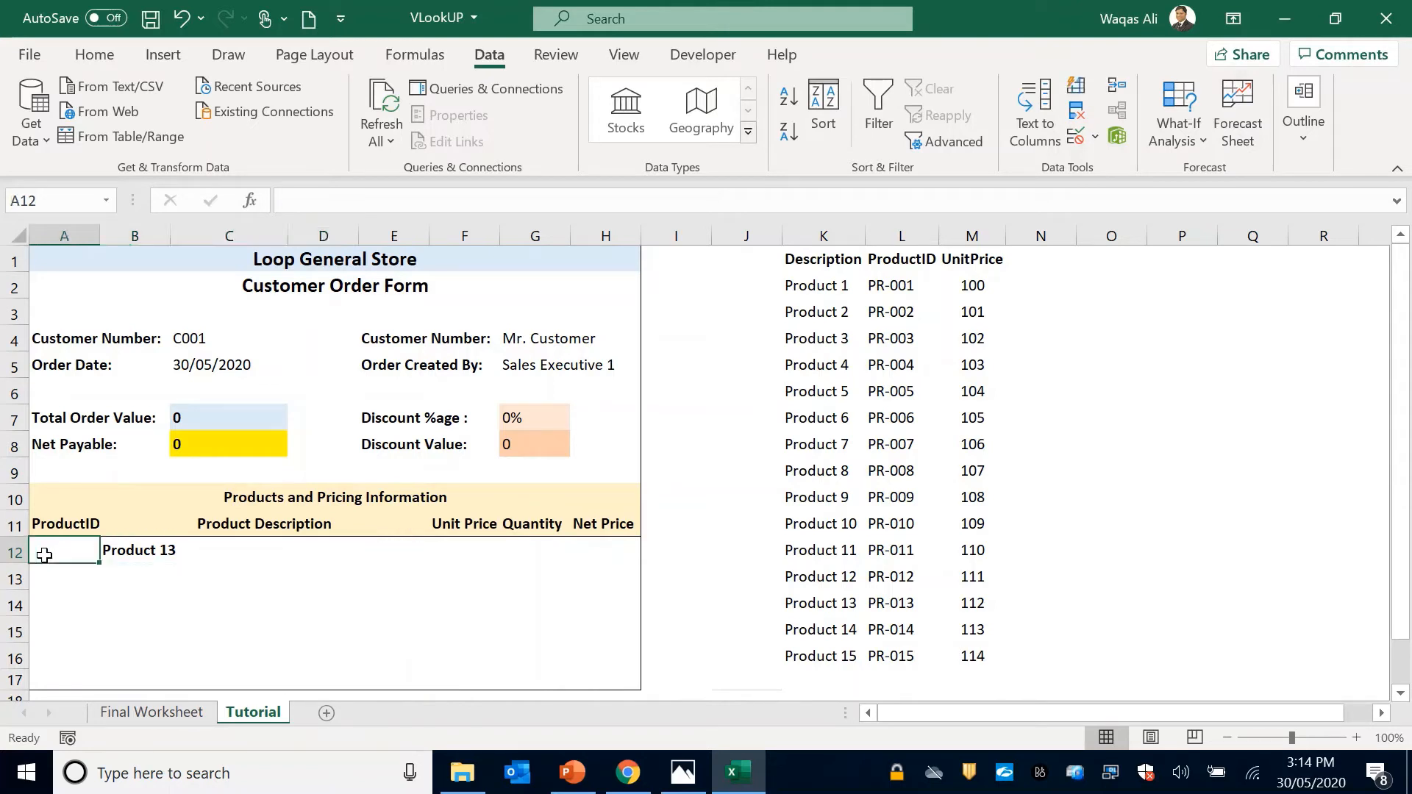
click(477, 560)
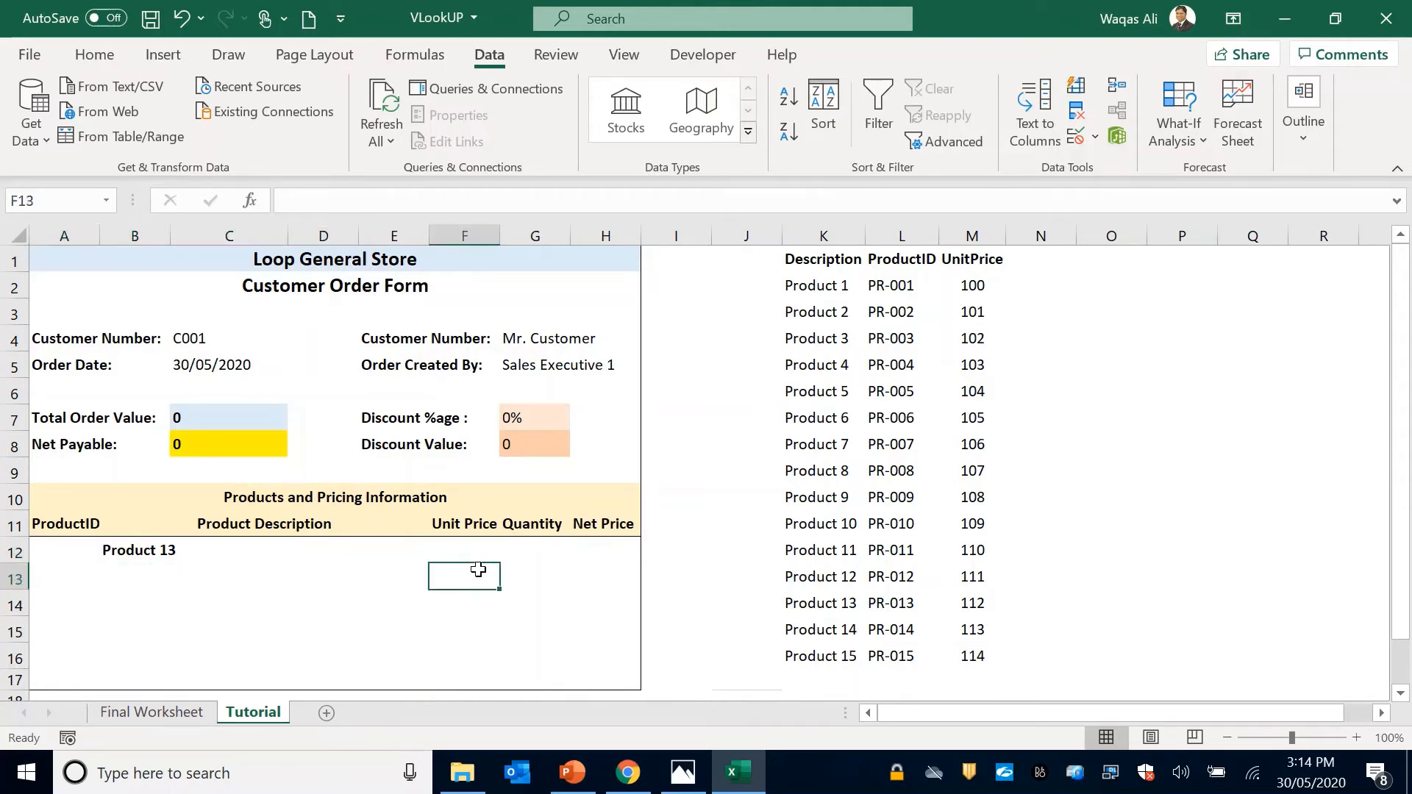
Step: Enter =VLOOKUP(B12,K:M,2,FALSE) in A12 to retrieve the product ID by exact match
click(73, 553)
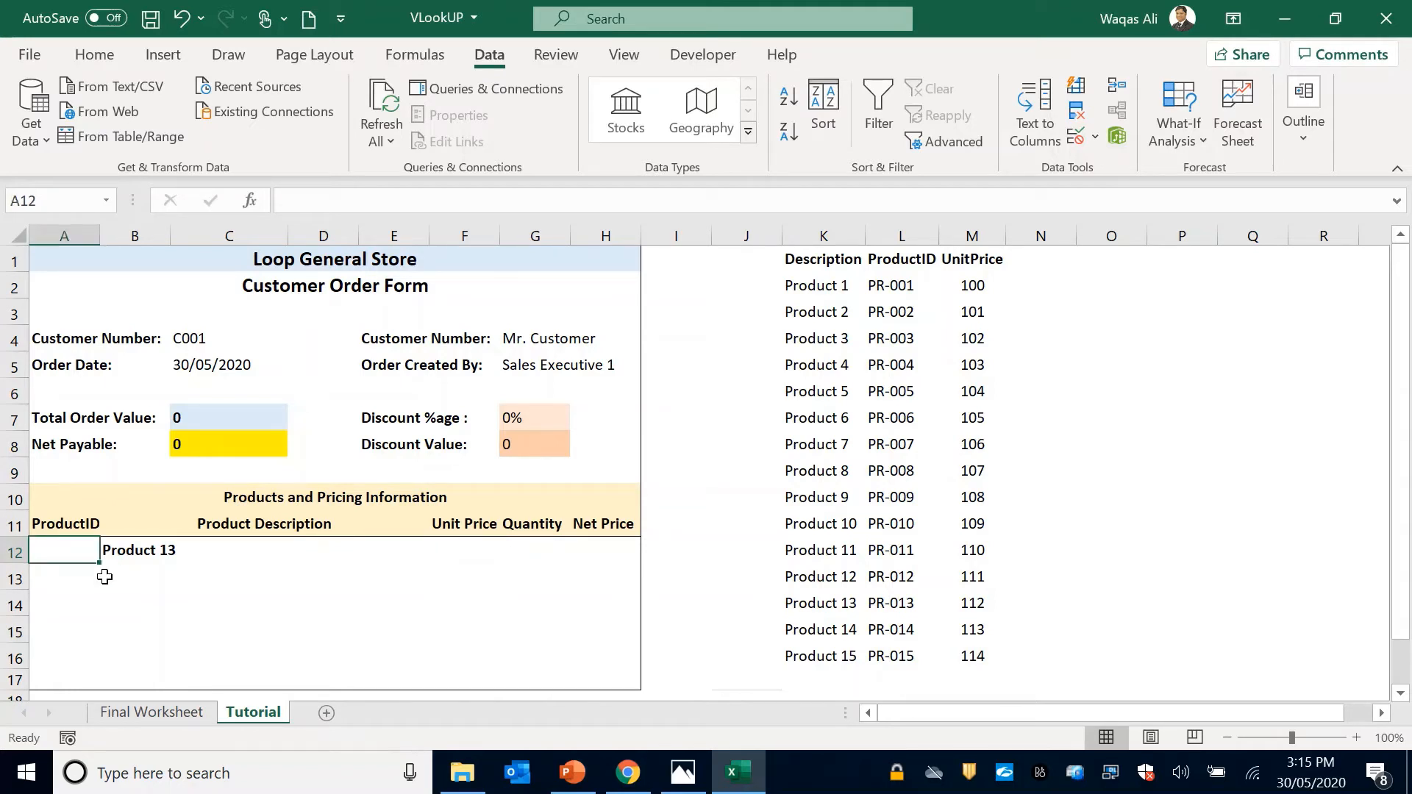
text(=vloo)
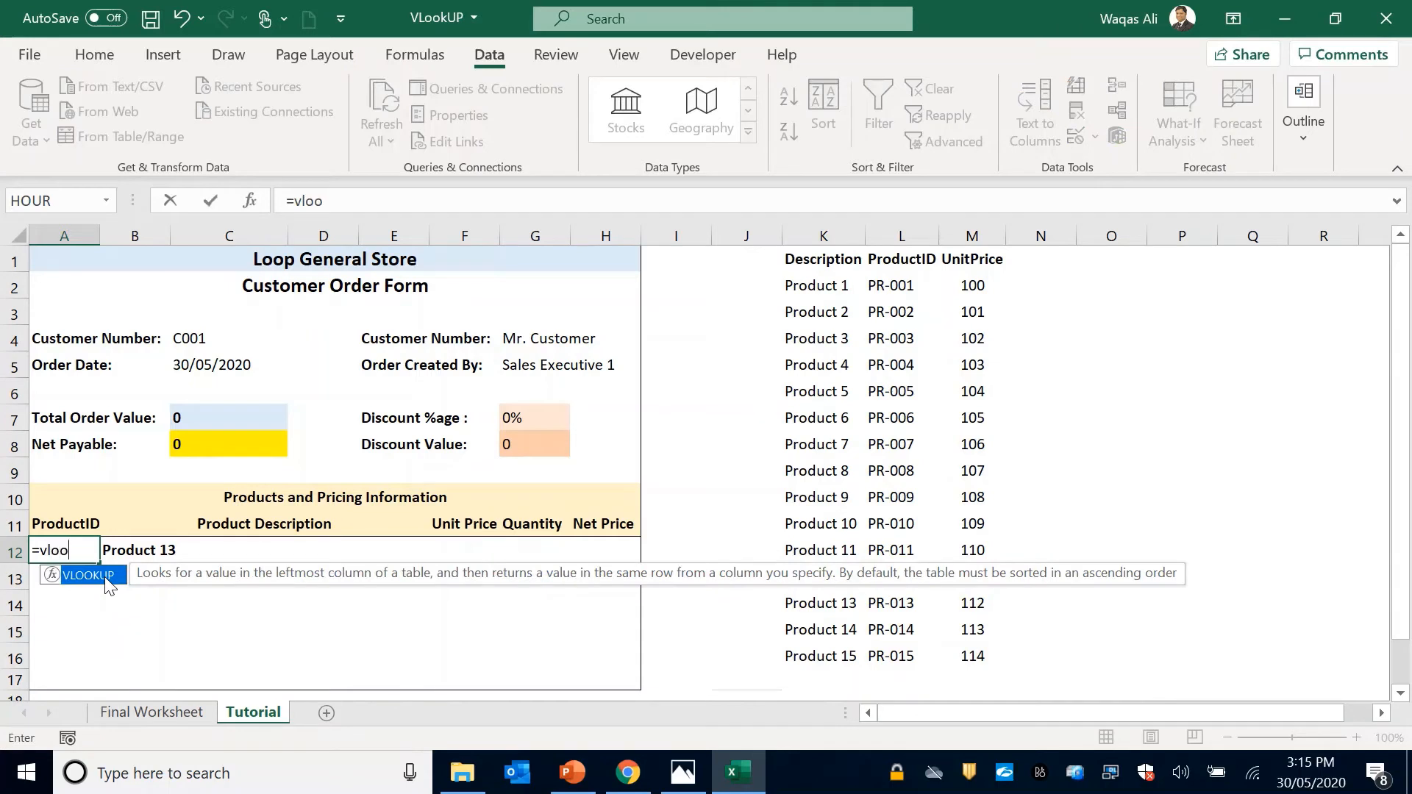
double_click(88, 575)
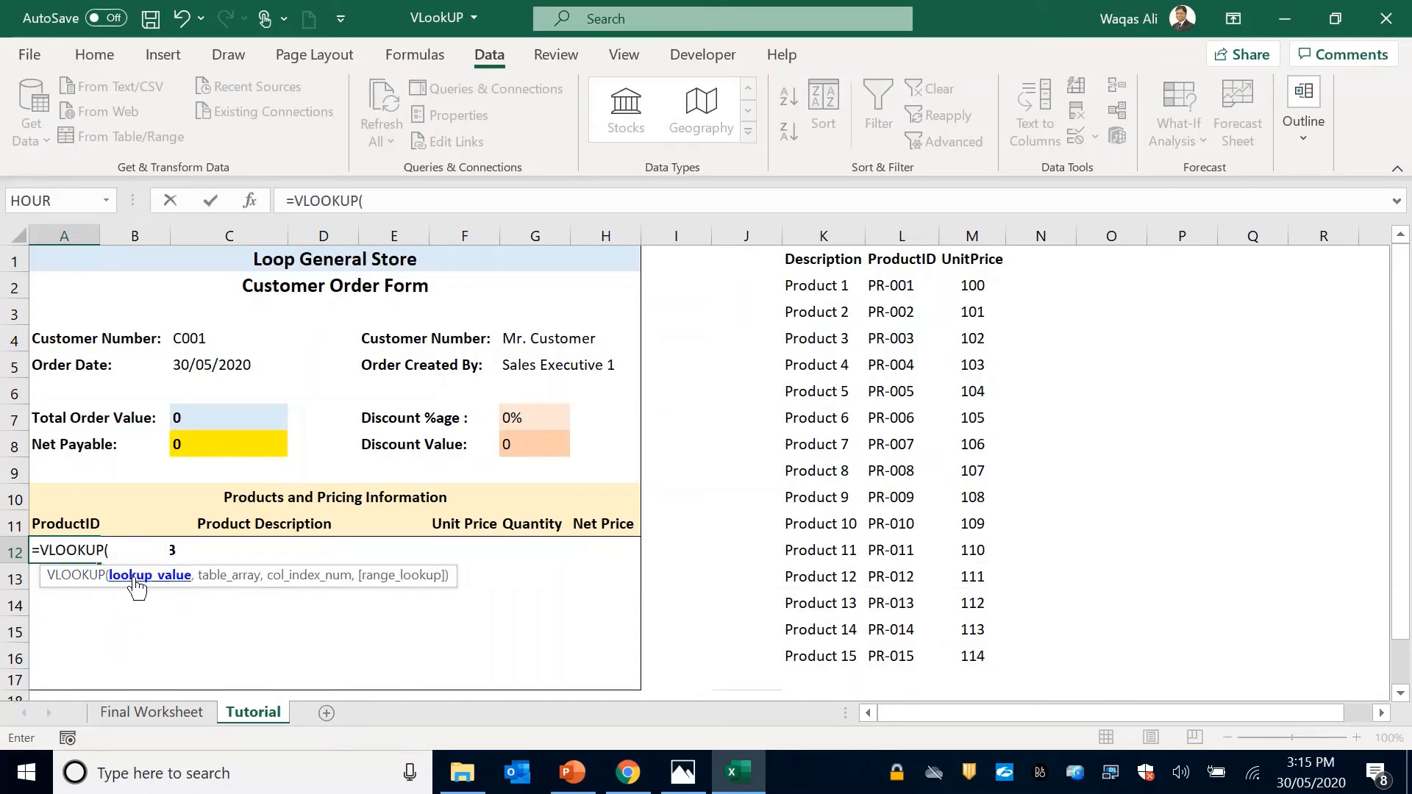
click(302, 545)
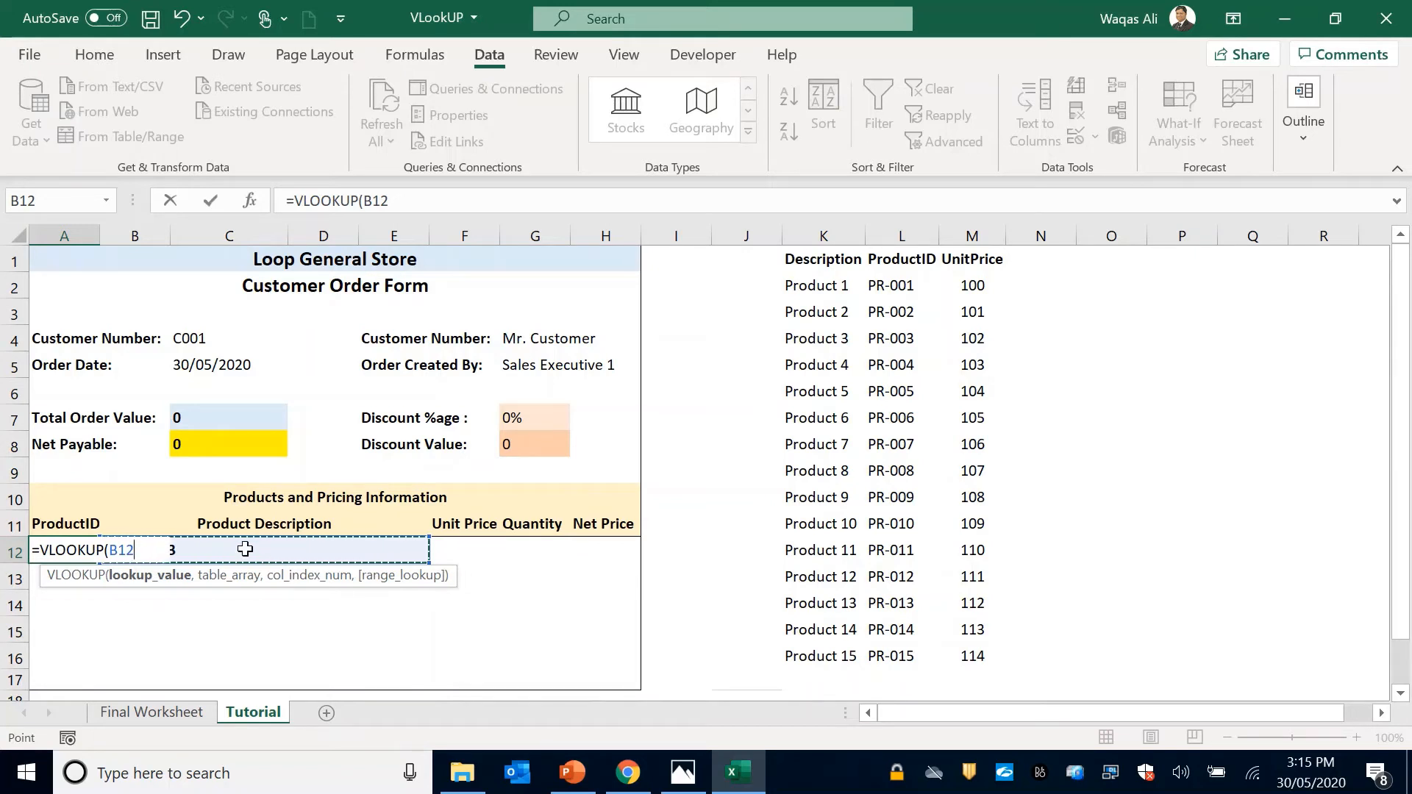
text(,)
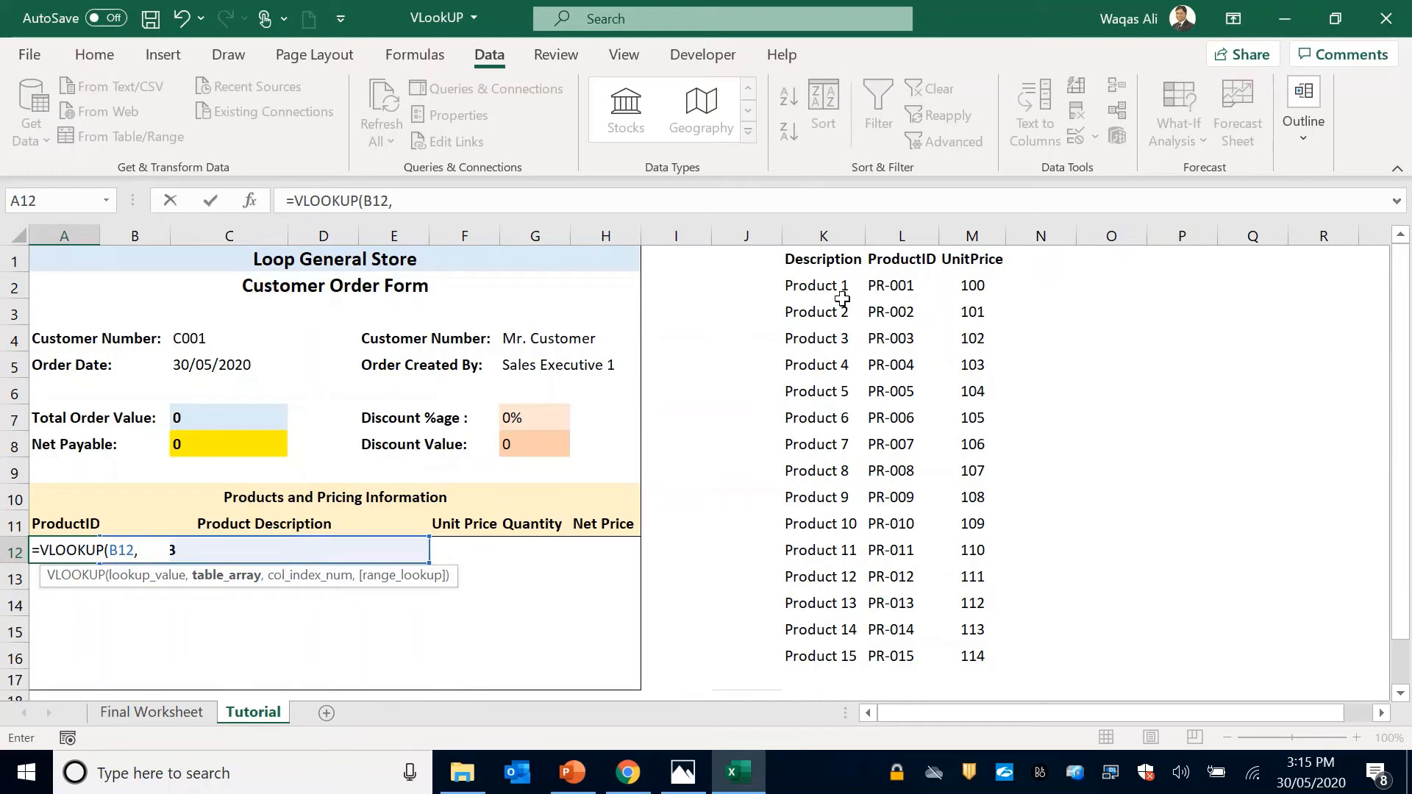
drag(827, 226, 961, 233)
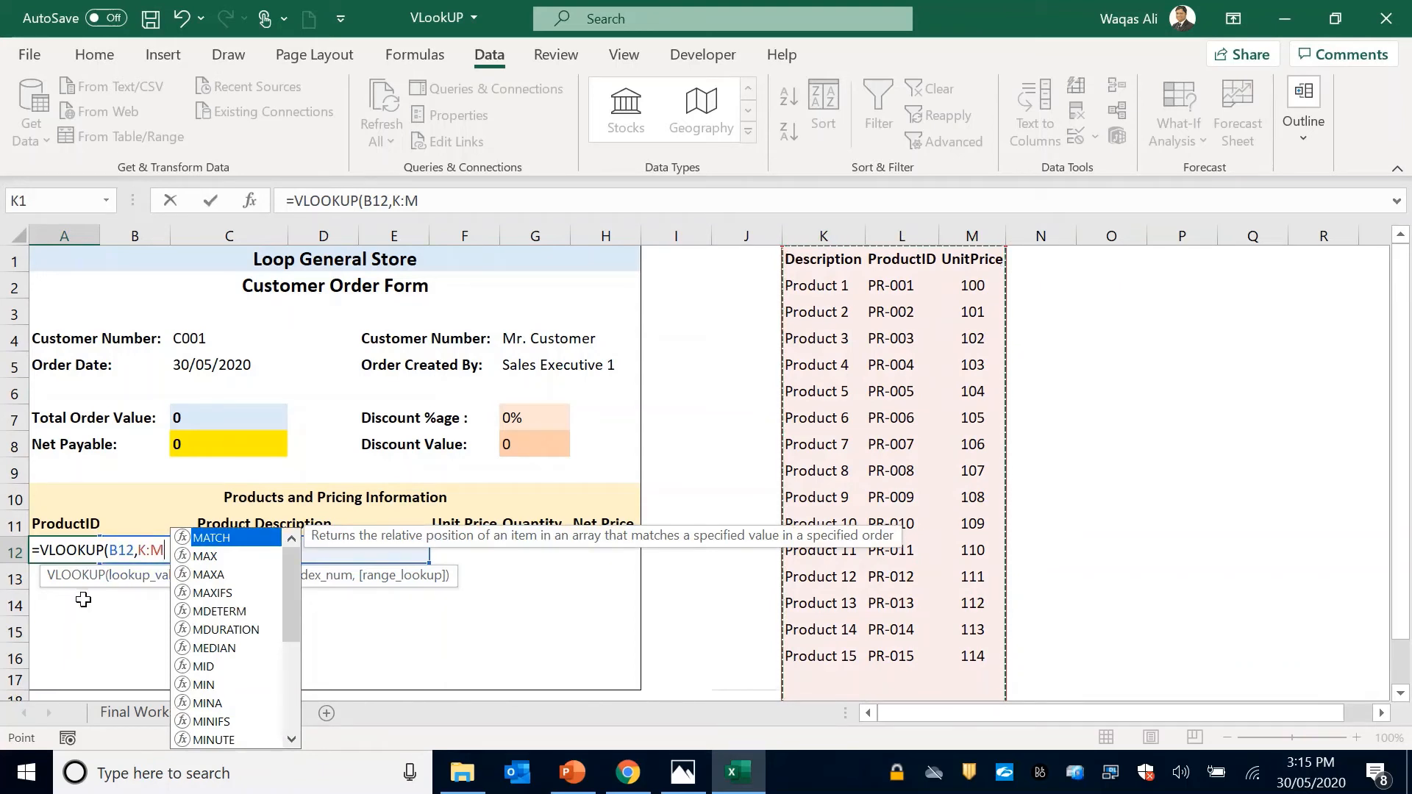
text(,2)
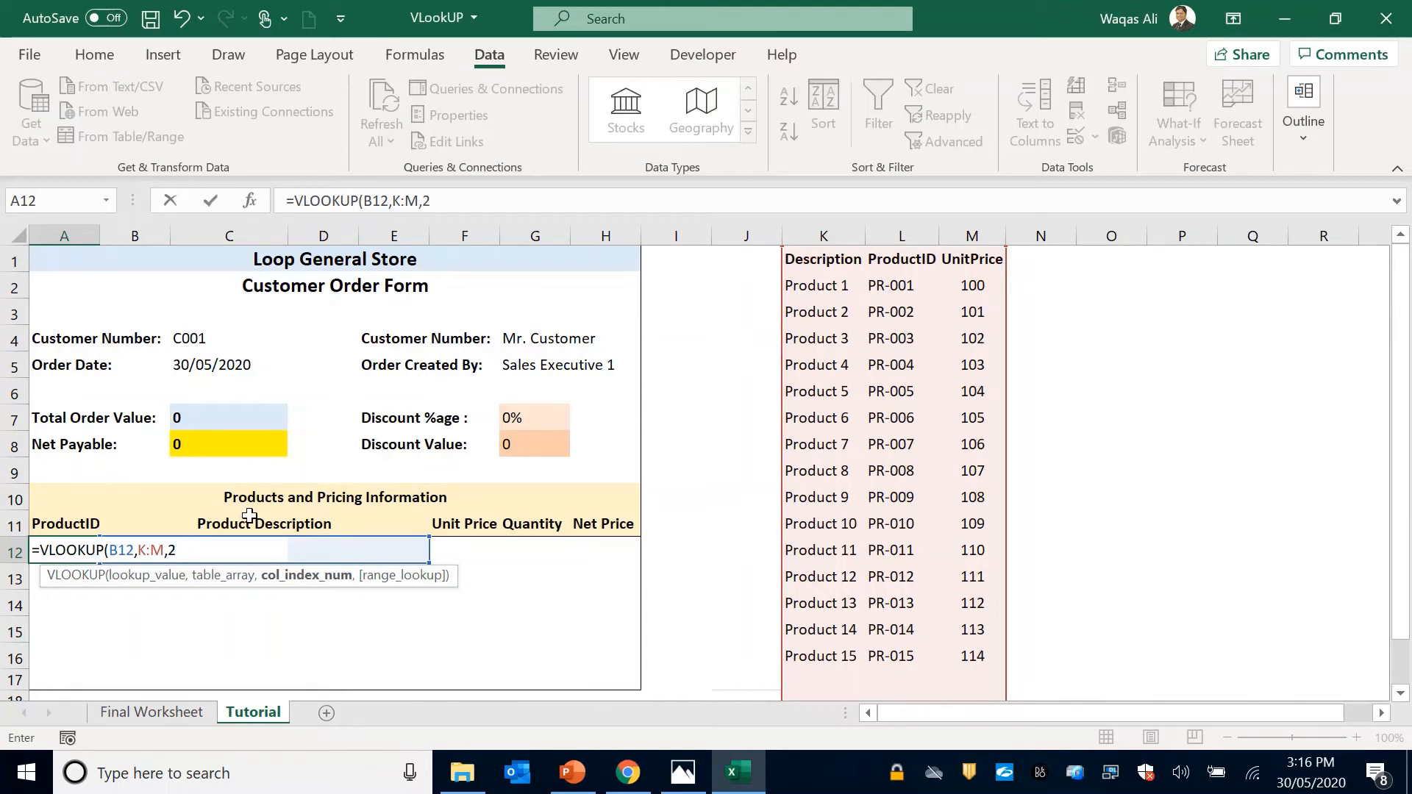
text(,)
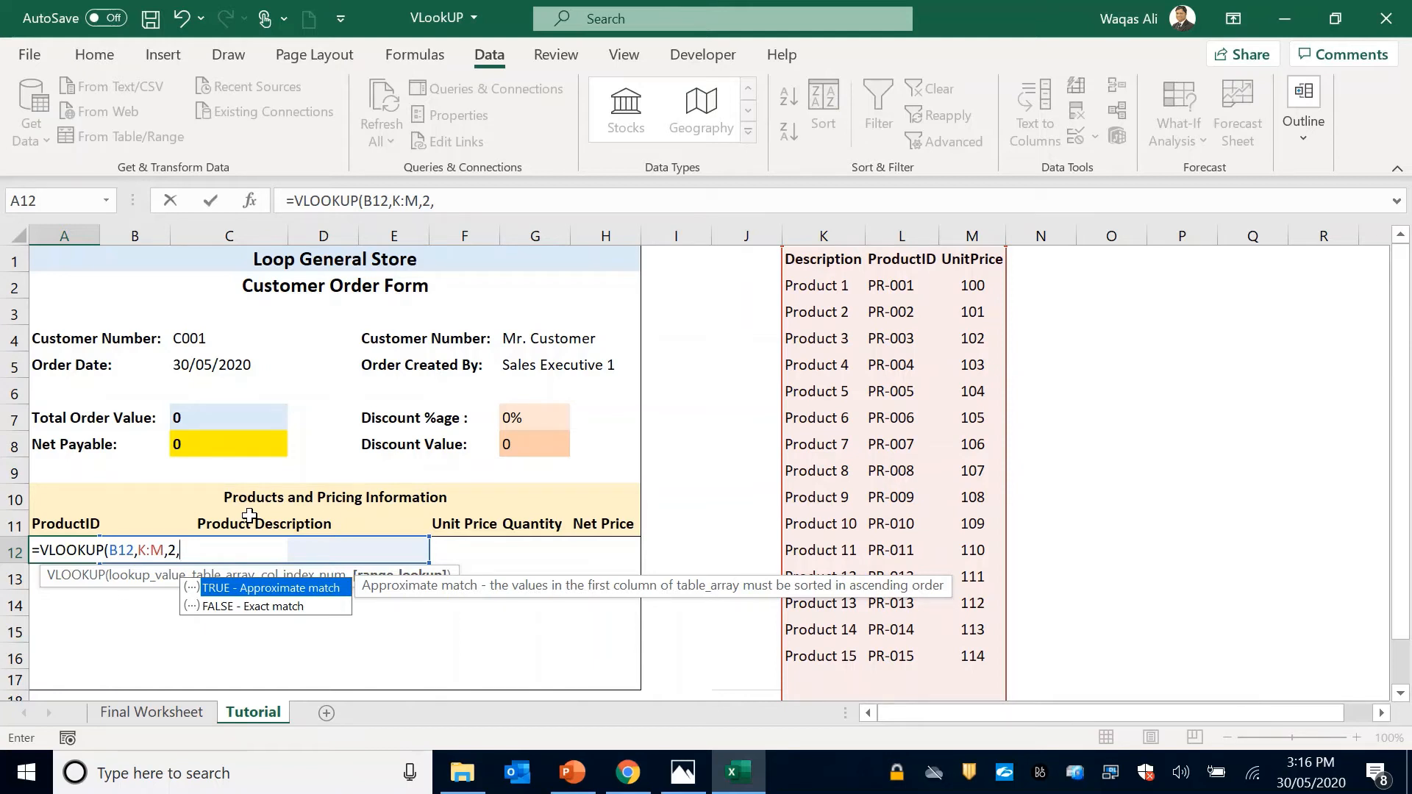
key(Down)
key(Tab)
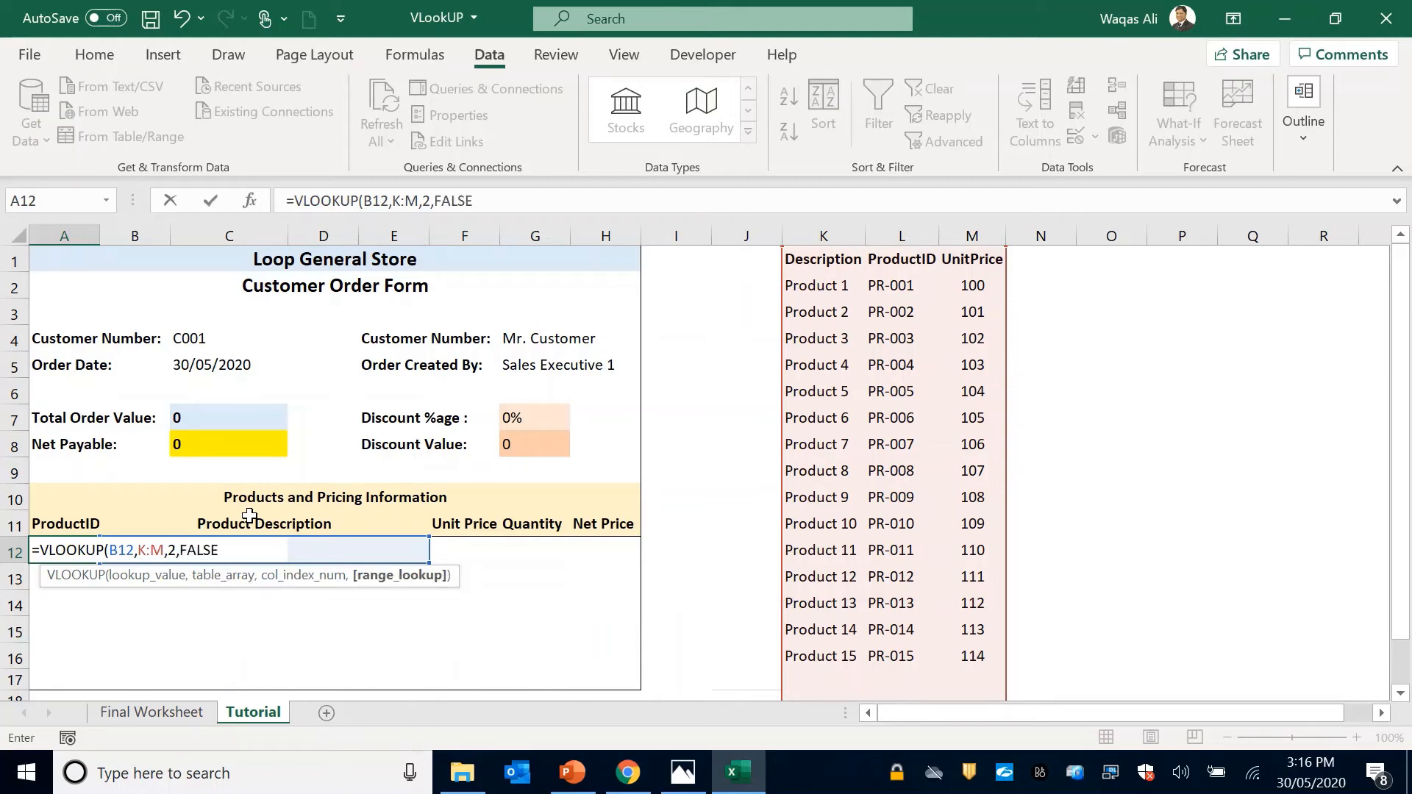
text())
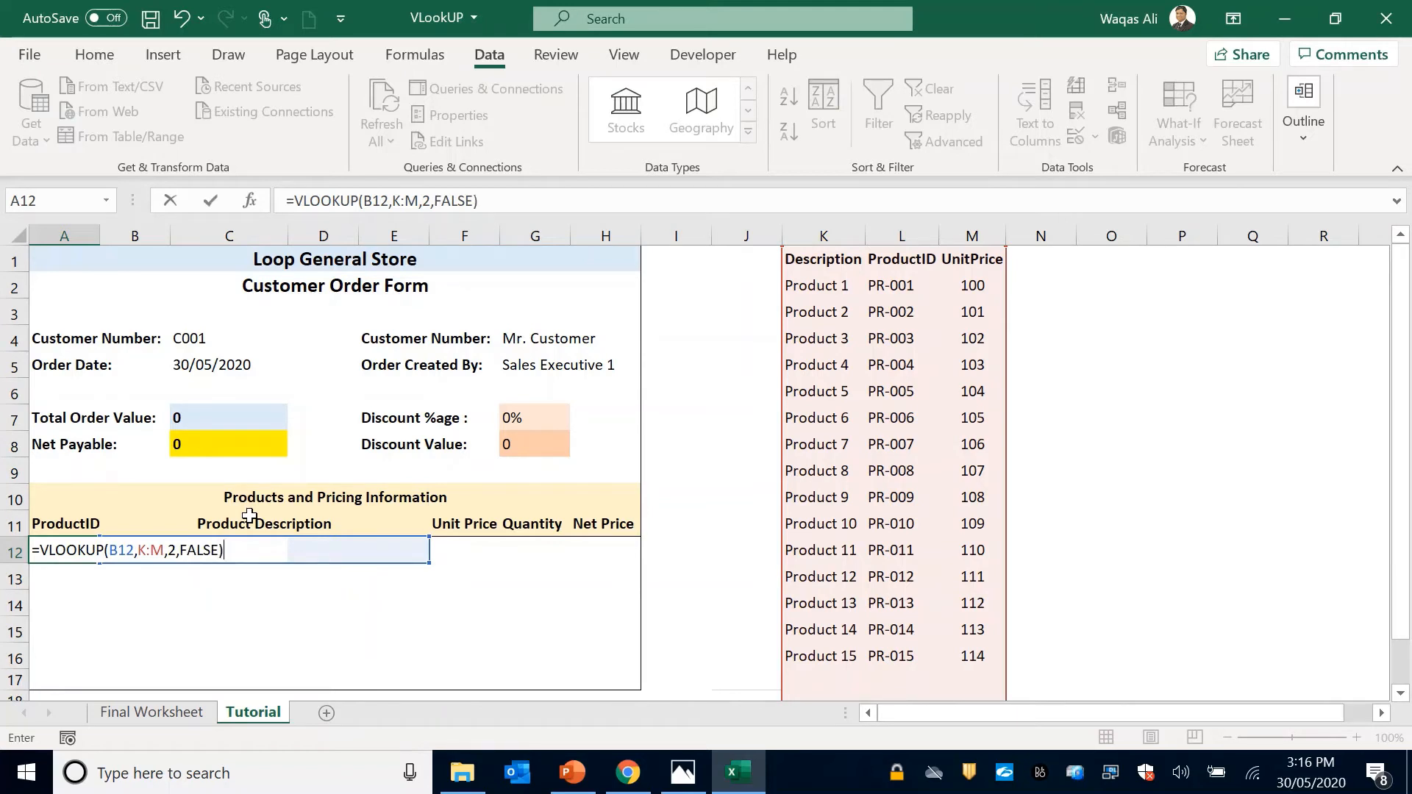
key(Return)
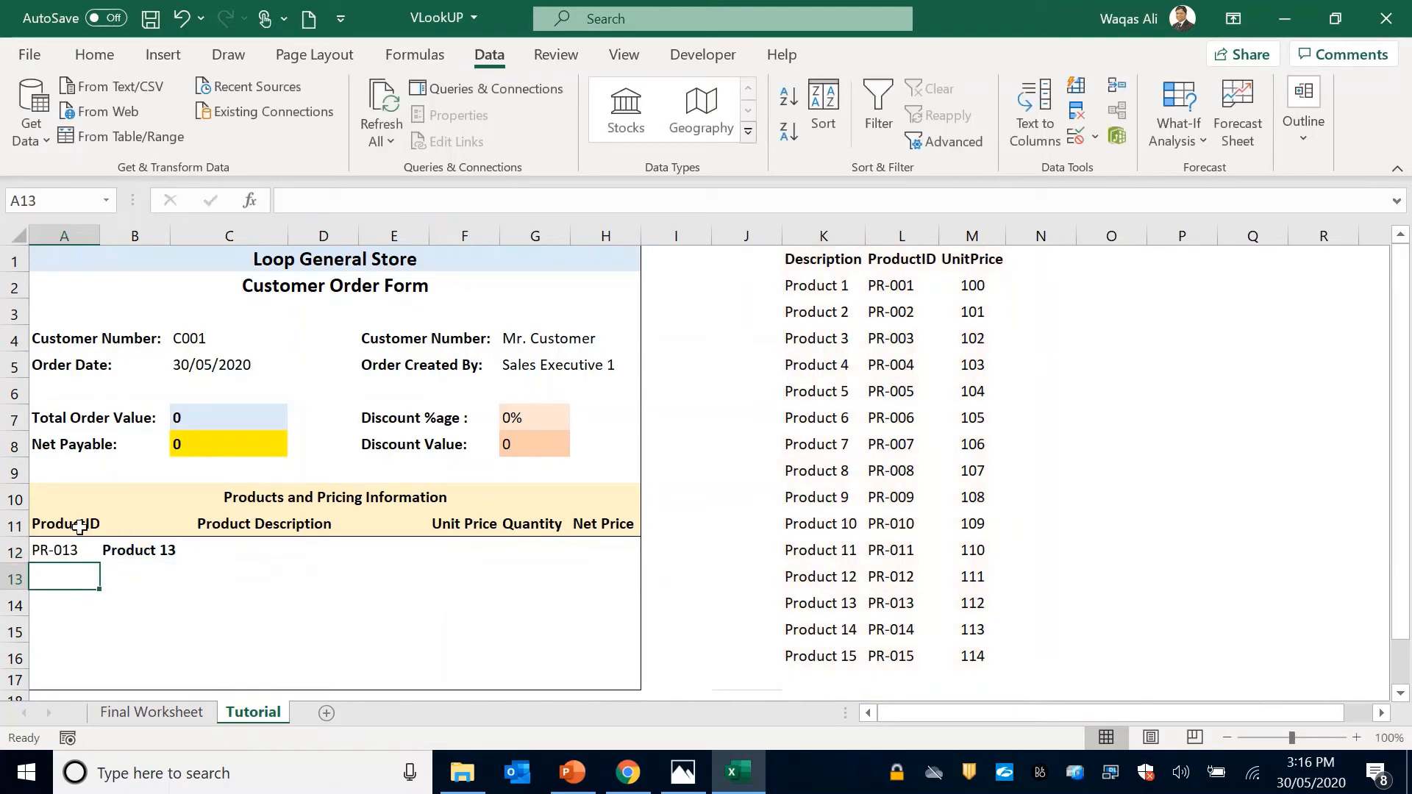
Step: Check the product ID returned in A12 against the Product 13 row of the product table, and select Unit Price cell F12
click(92, 557)
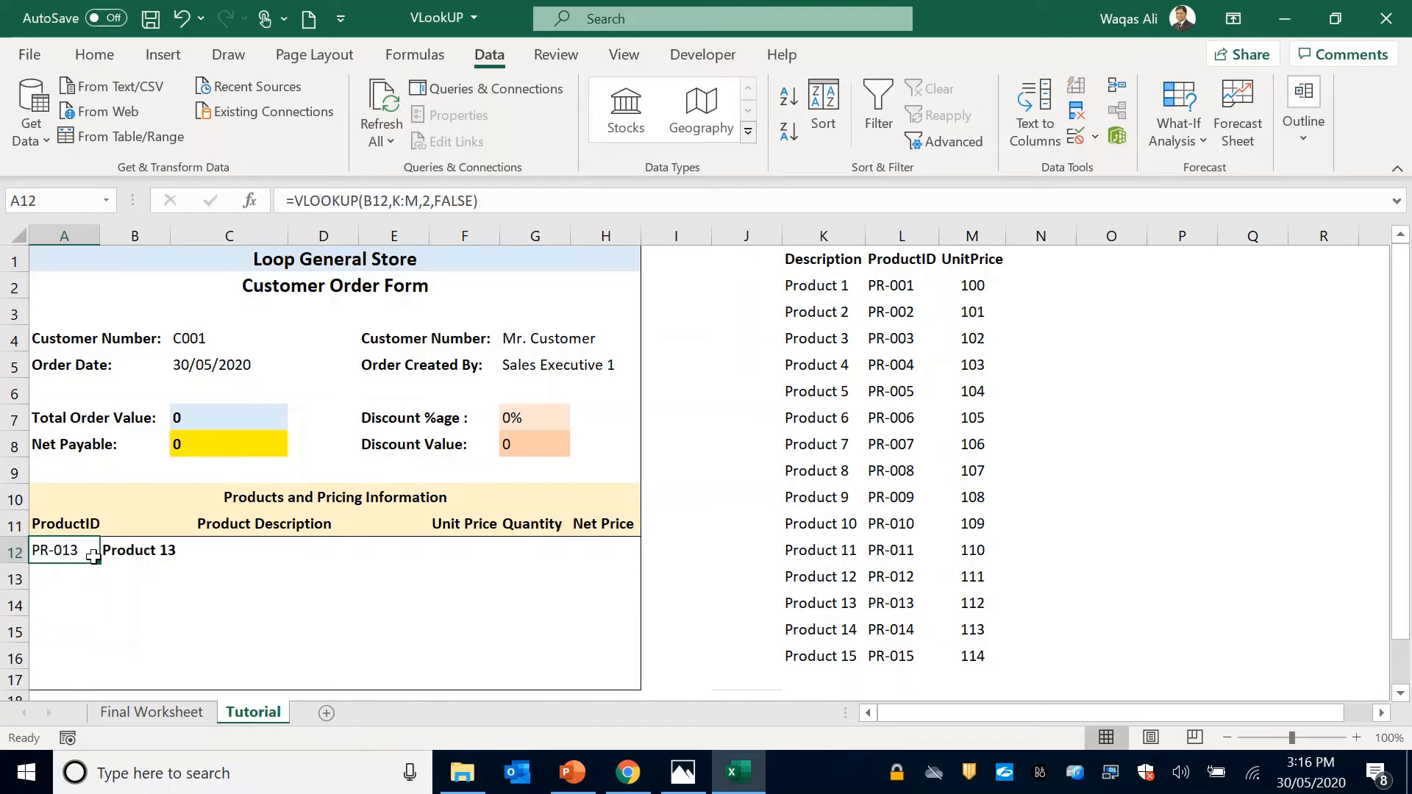
click(111, 550)
click(70, 547)
click(818, 608)
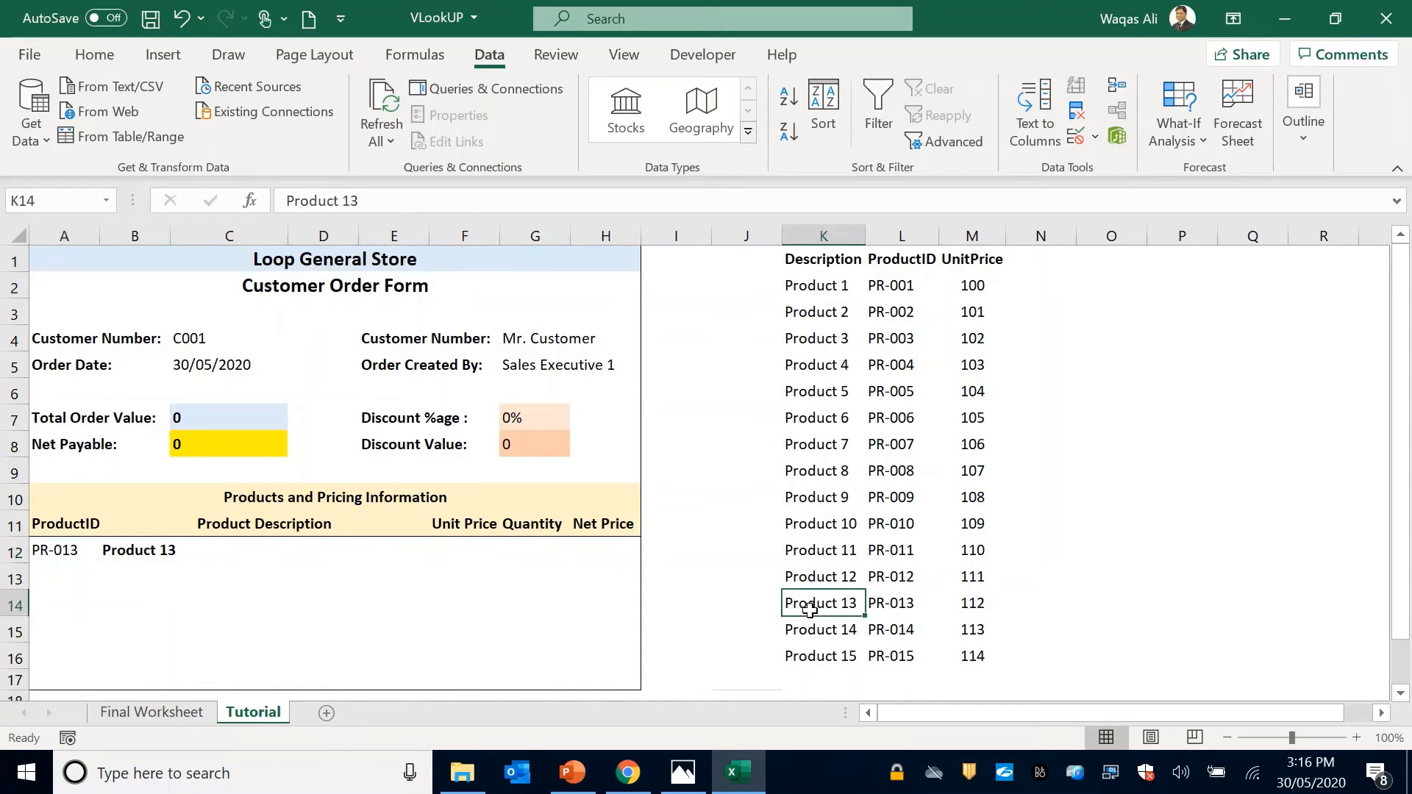
click(889, 612)
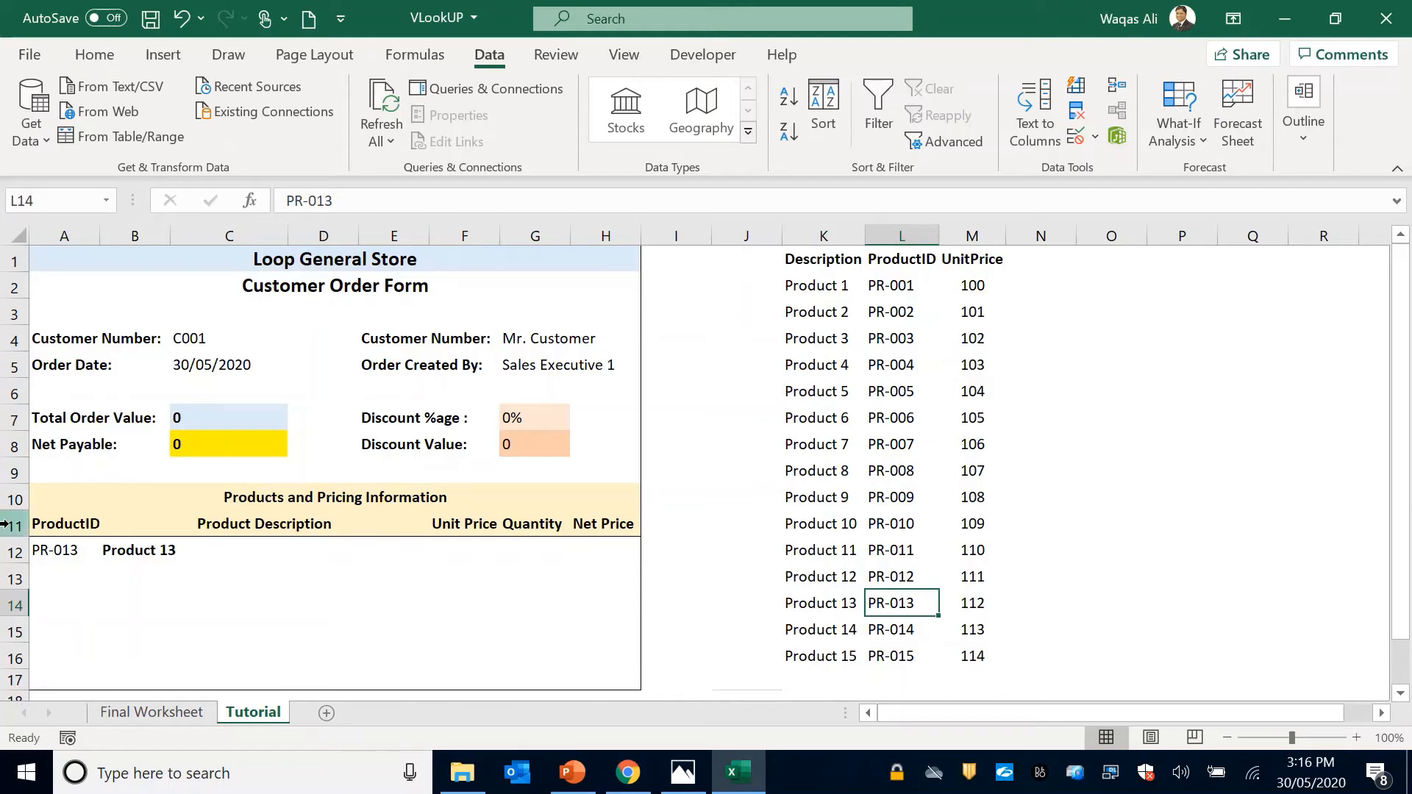
click(459, 552)
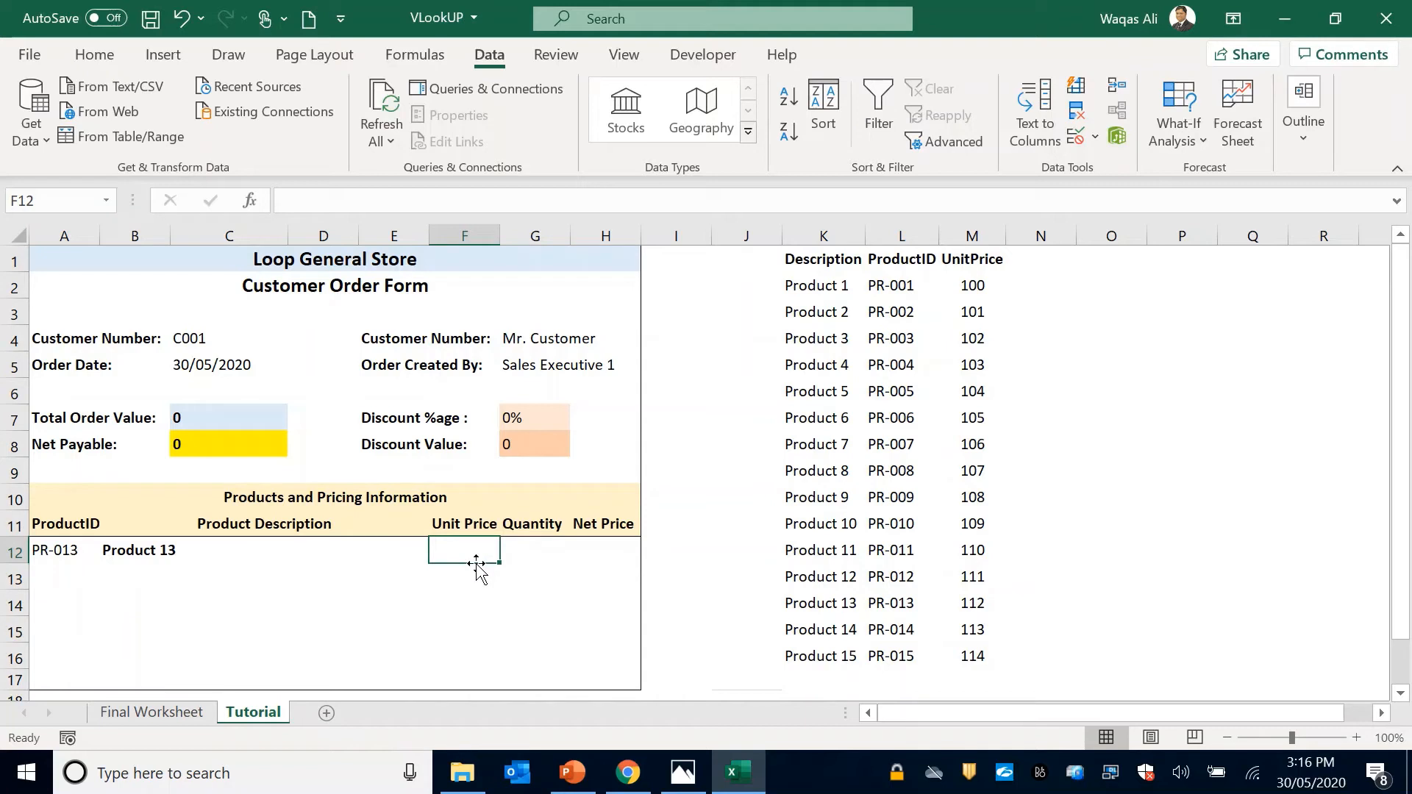
Step: Enter =VLOOKUP(B12,K:M,3,FALSE) in Unit Price cell F12 to retrieve the product's price by exact match
text(=vloo)
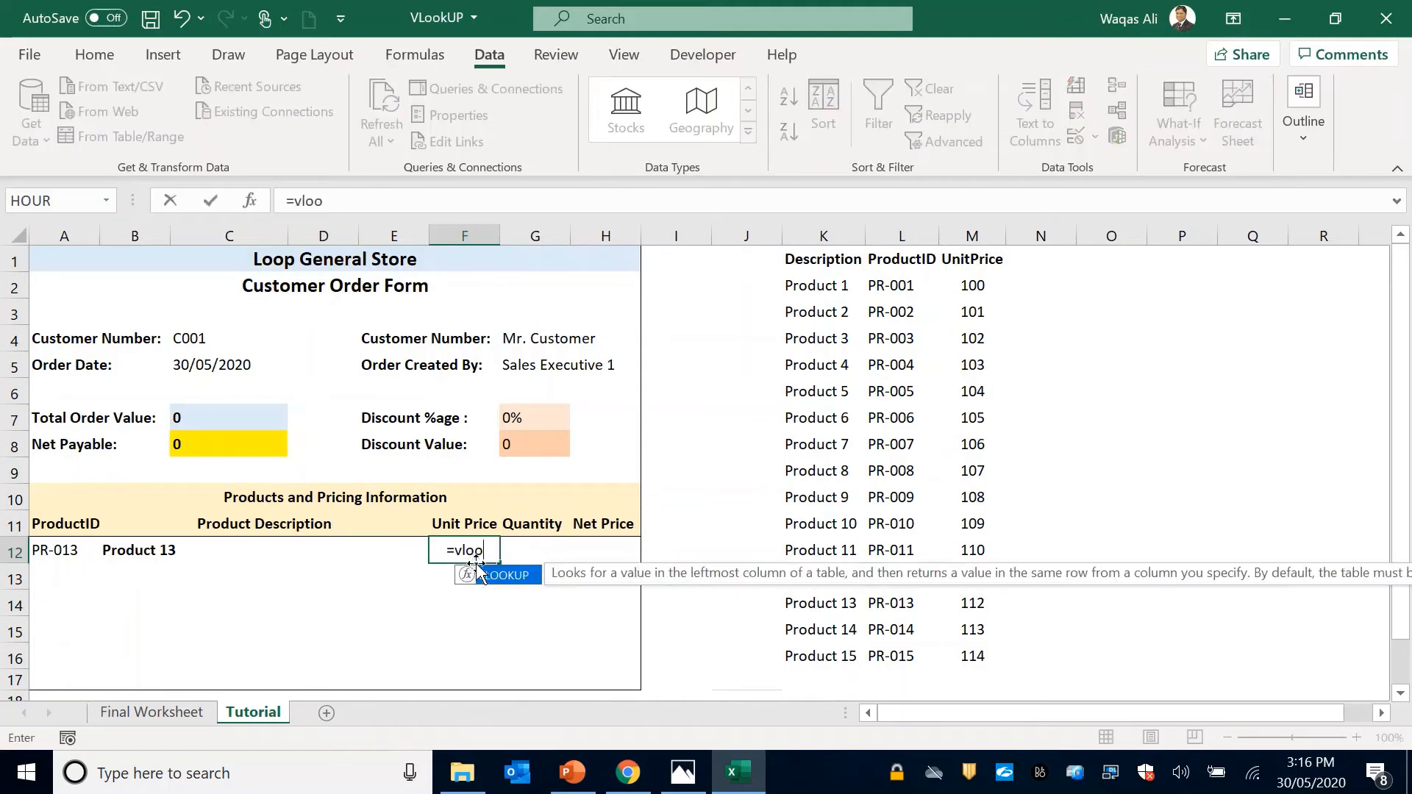
key(Tab)
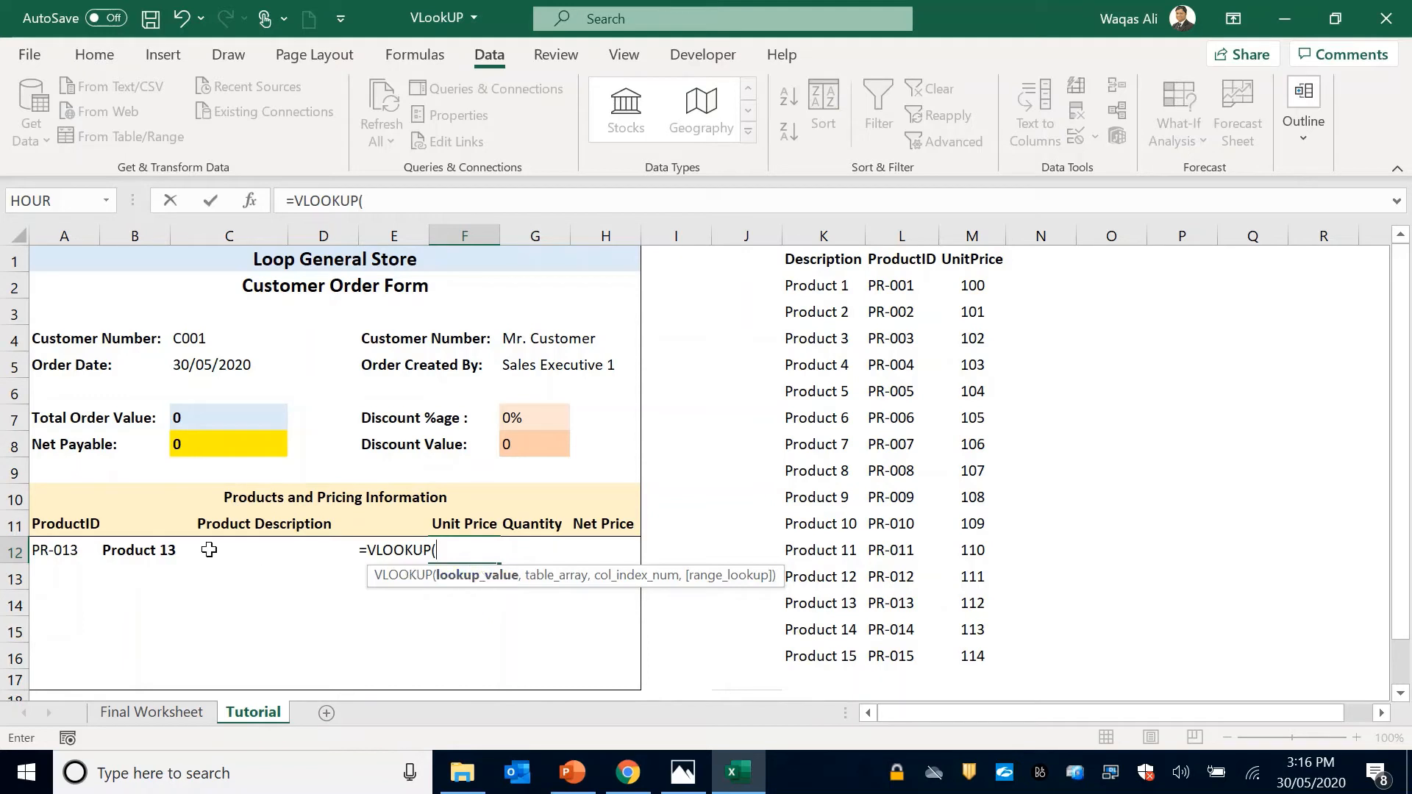
click(185, 550)
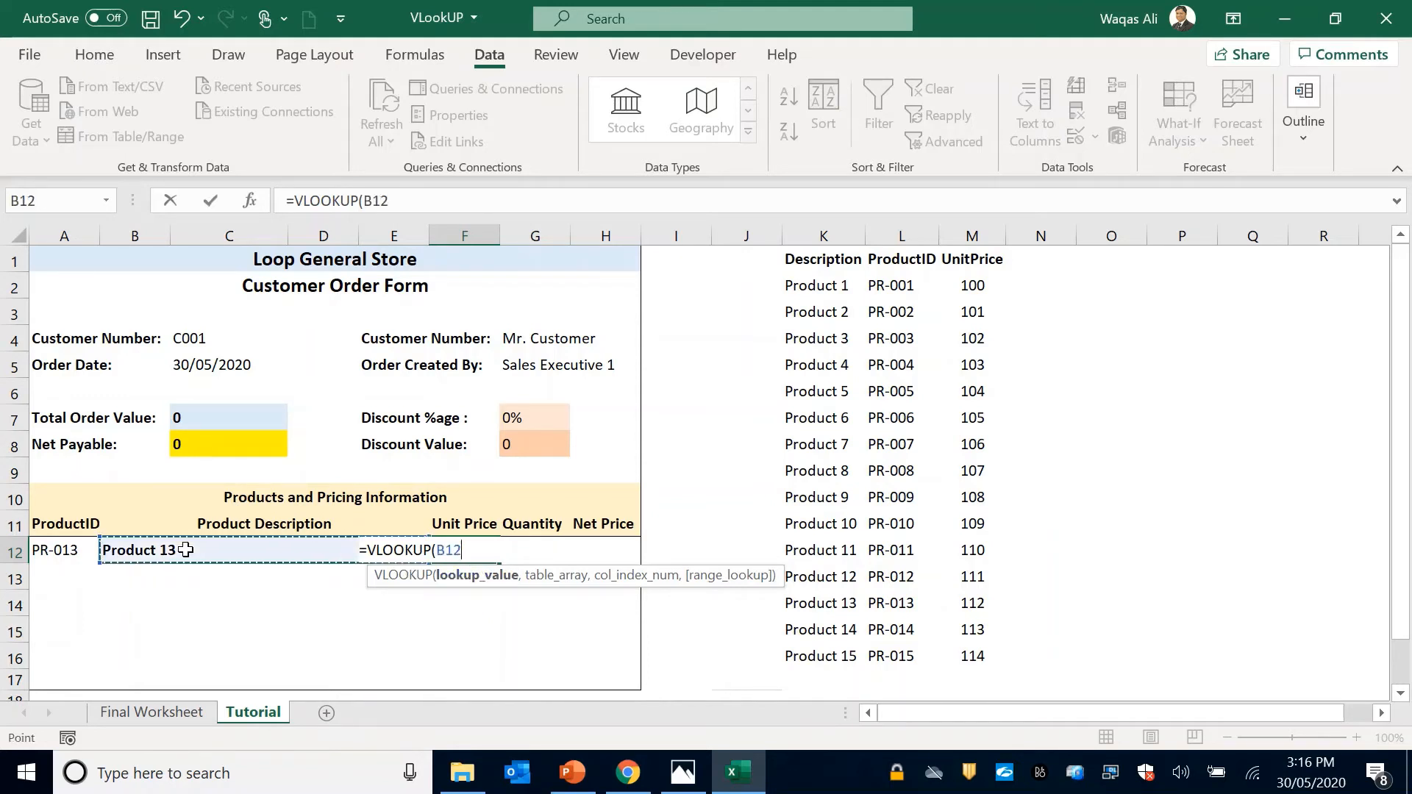
text(,)
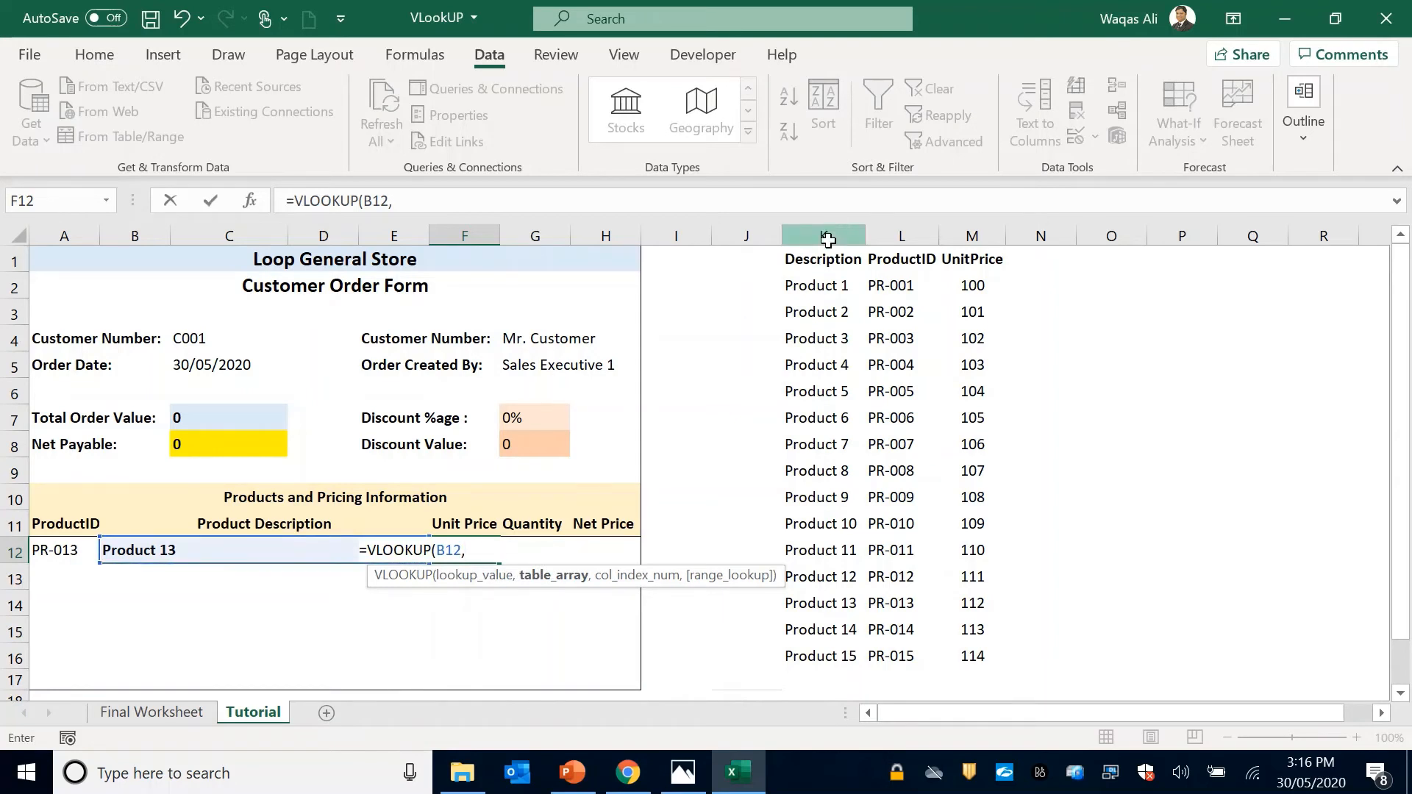
drag(827, 239, 972, 239)
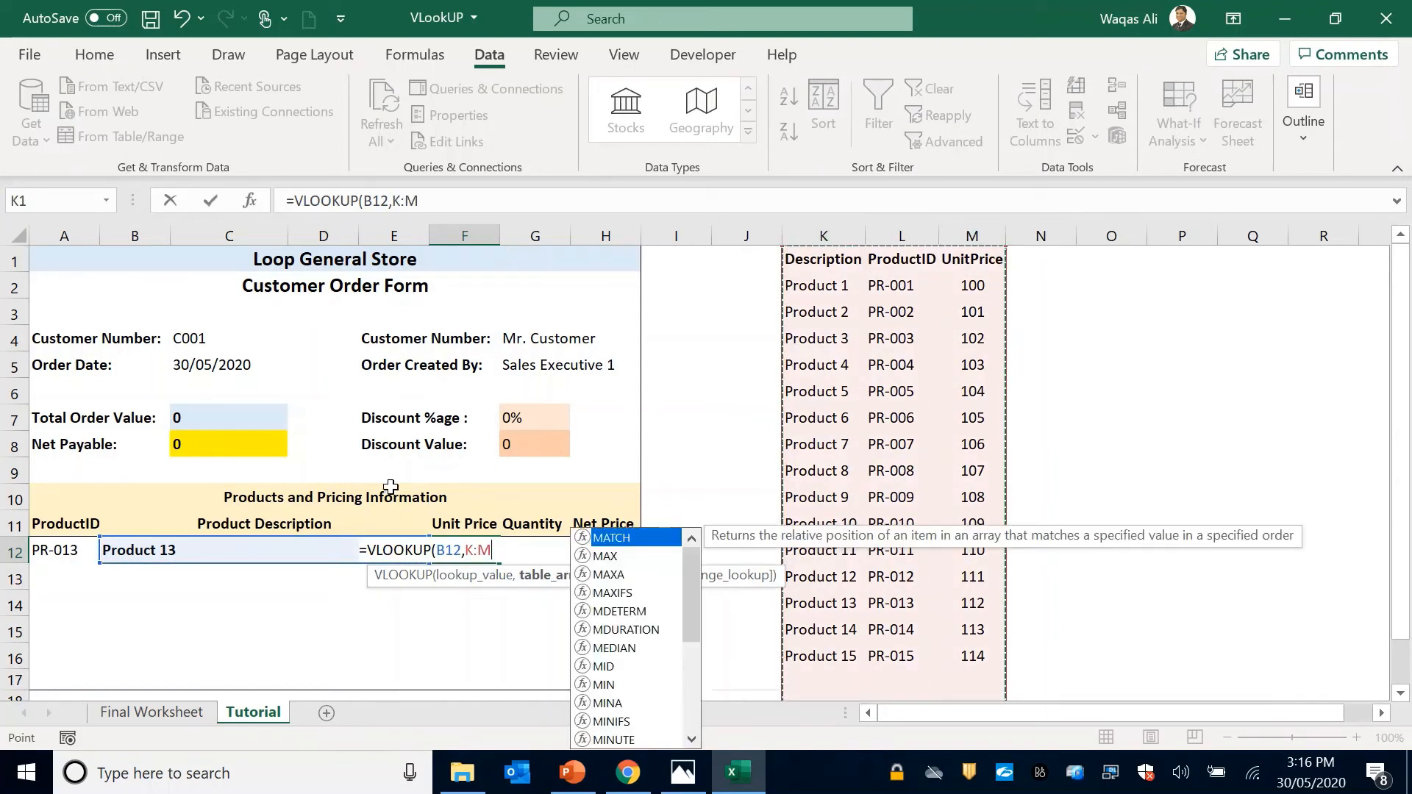
text(,3)
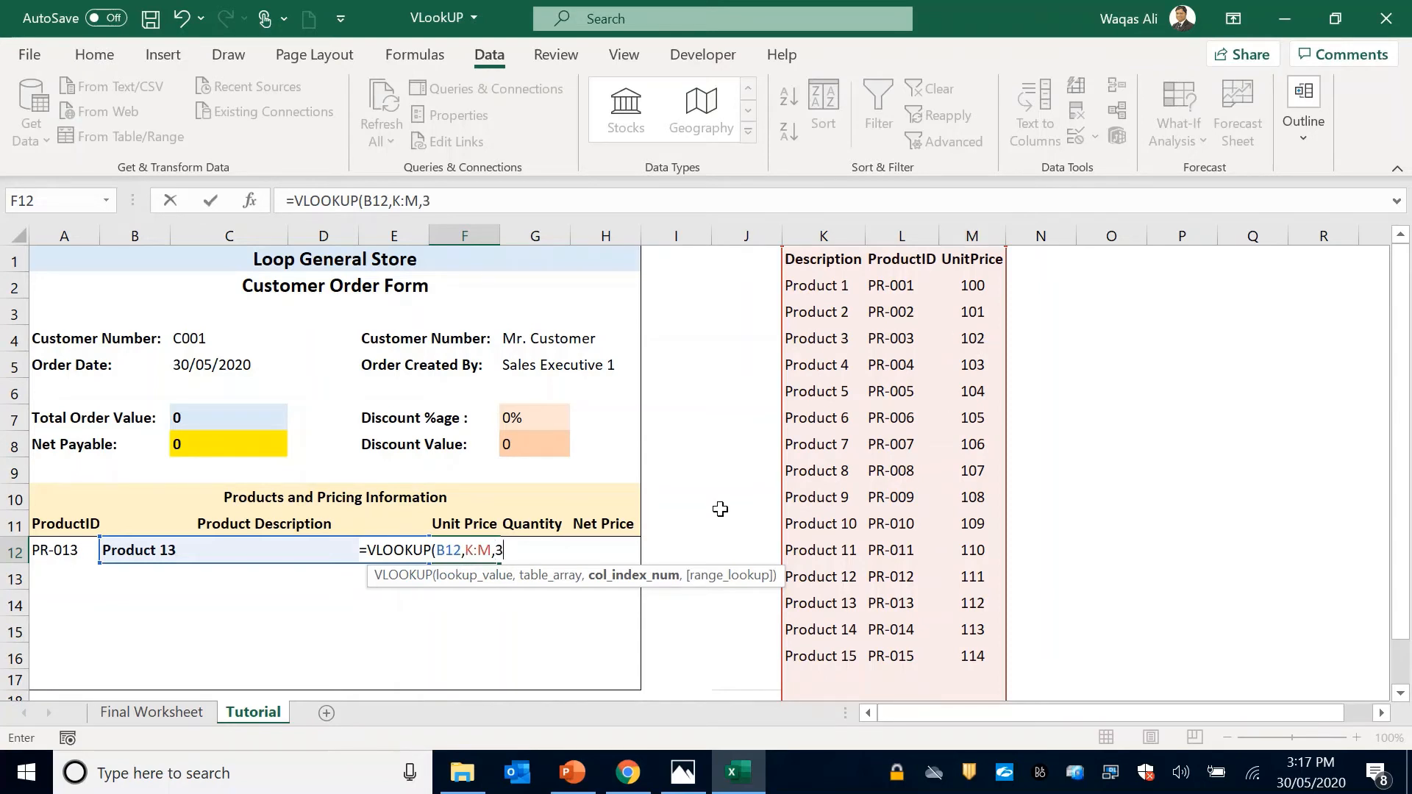
text(,)
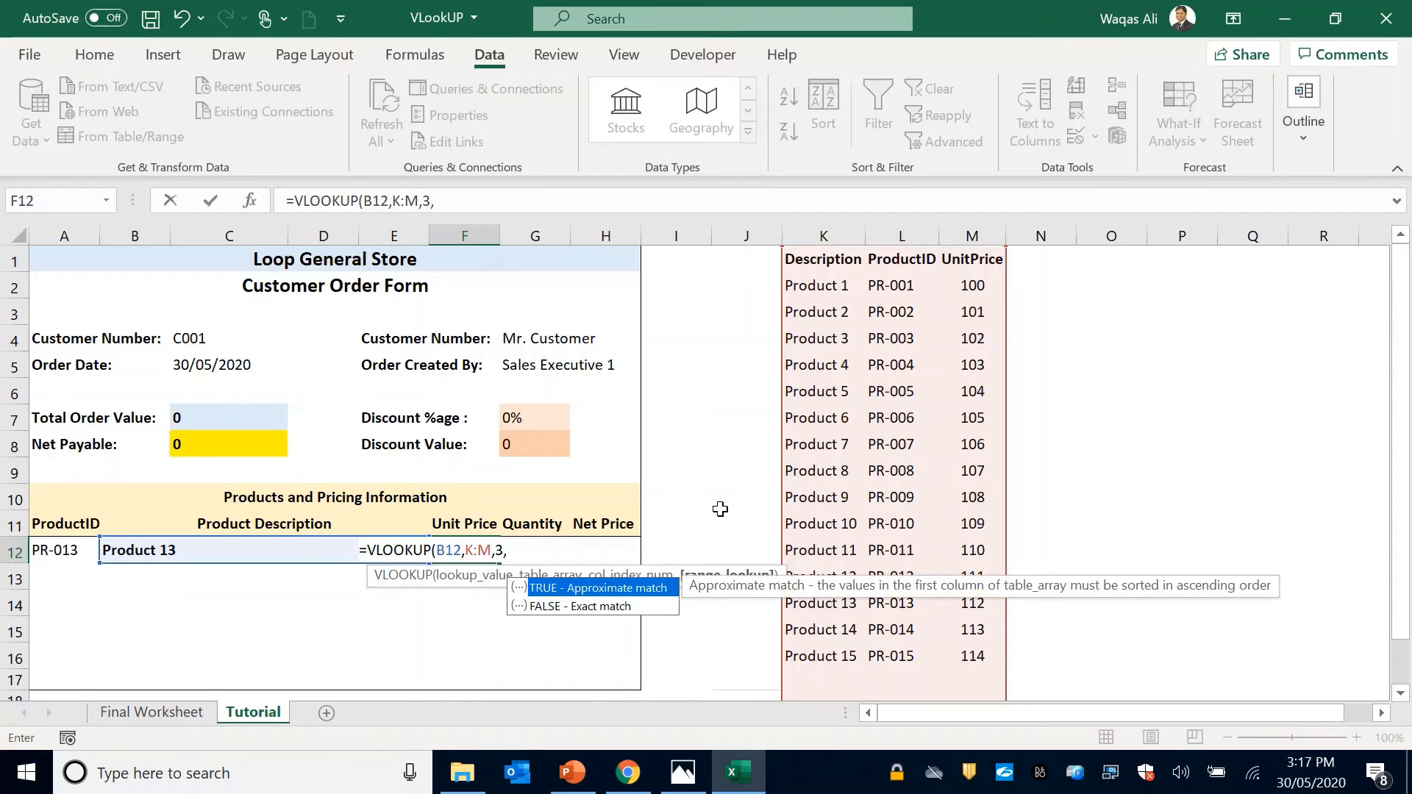
key(Down)
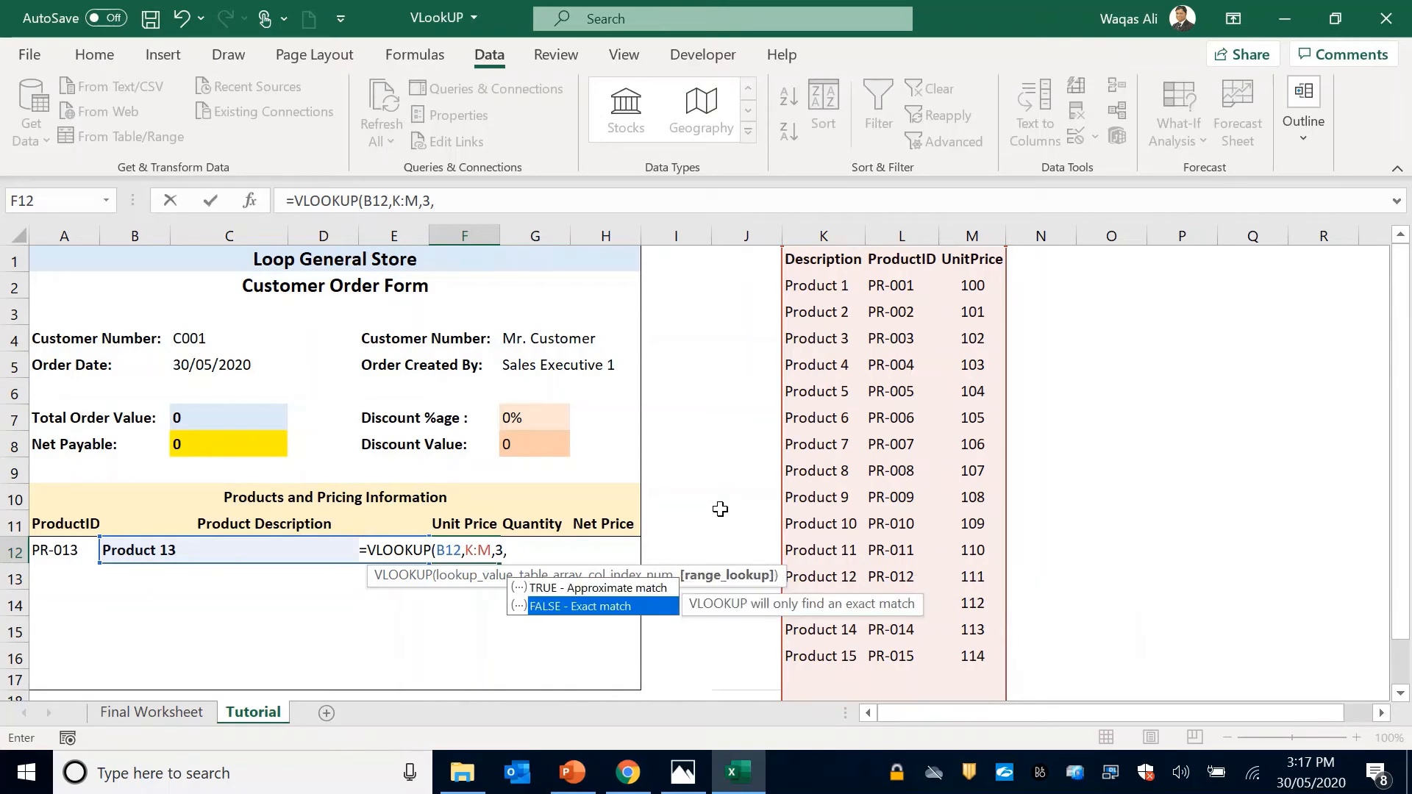
key(Tab)
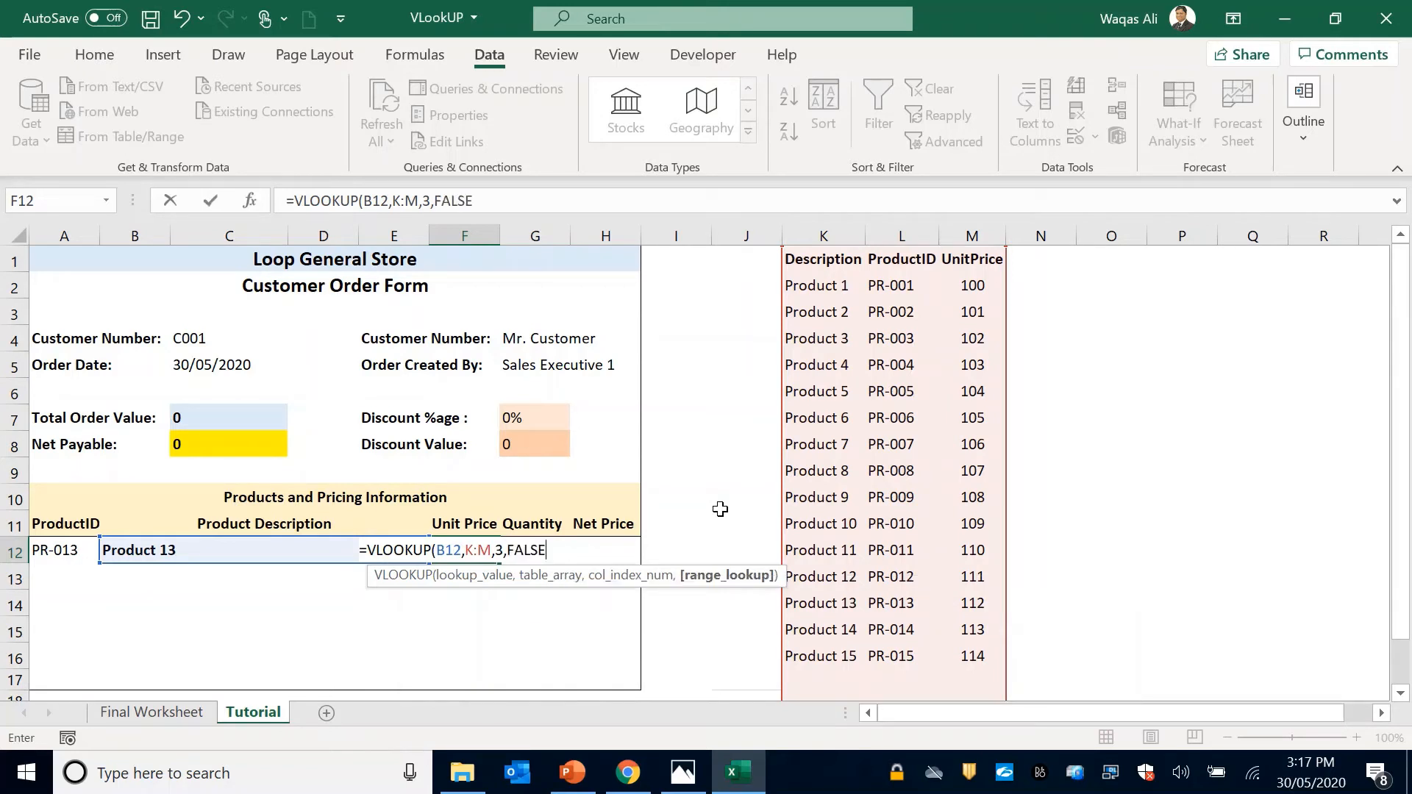
text())
key(Return)
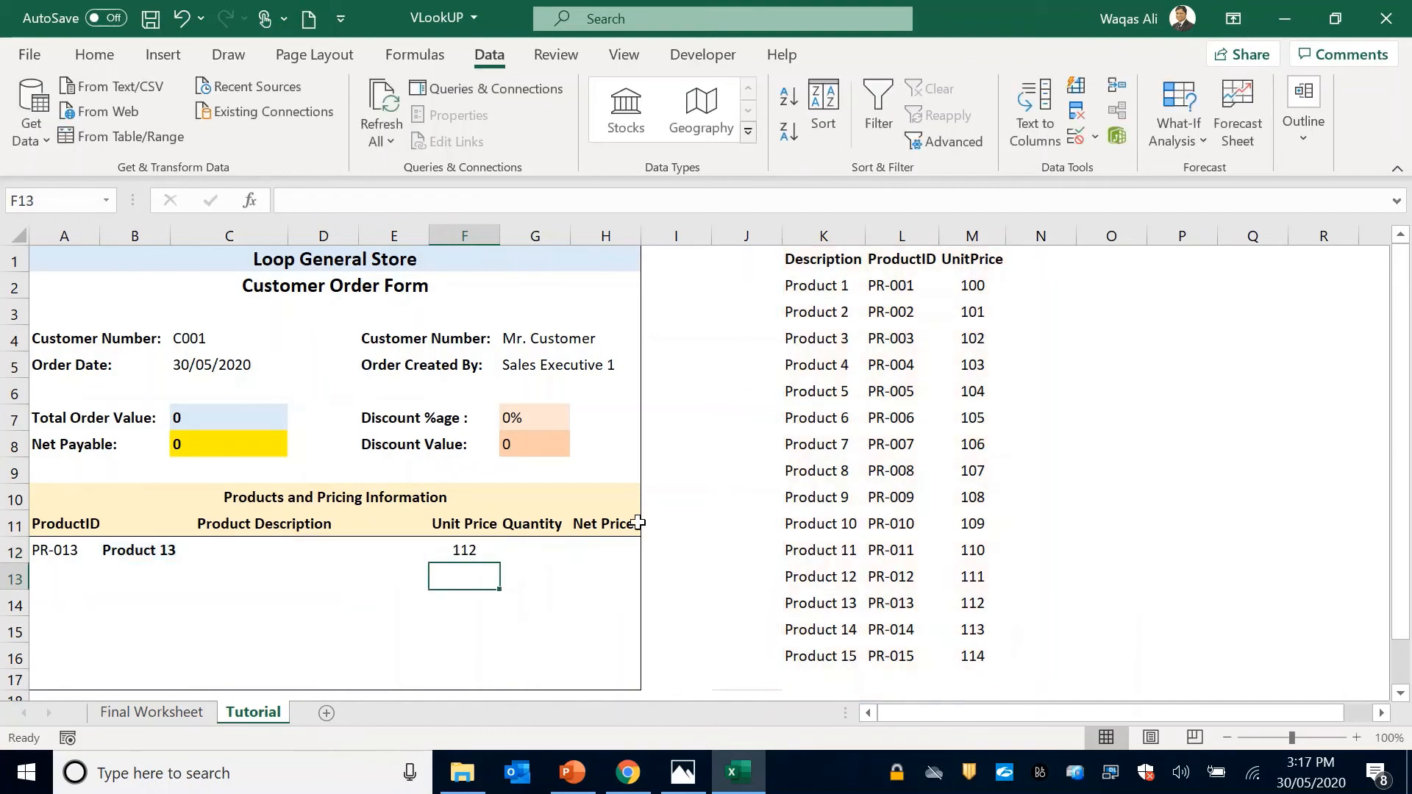
Step: Check the unit price and product ID returned in row 12 against the Product 13 row of the product table
click(488, 548)
click(323, 552)
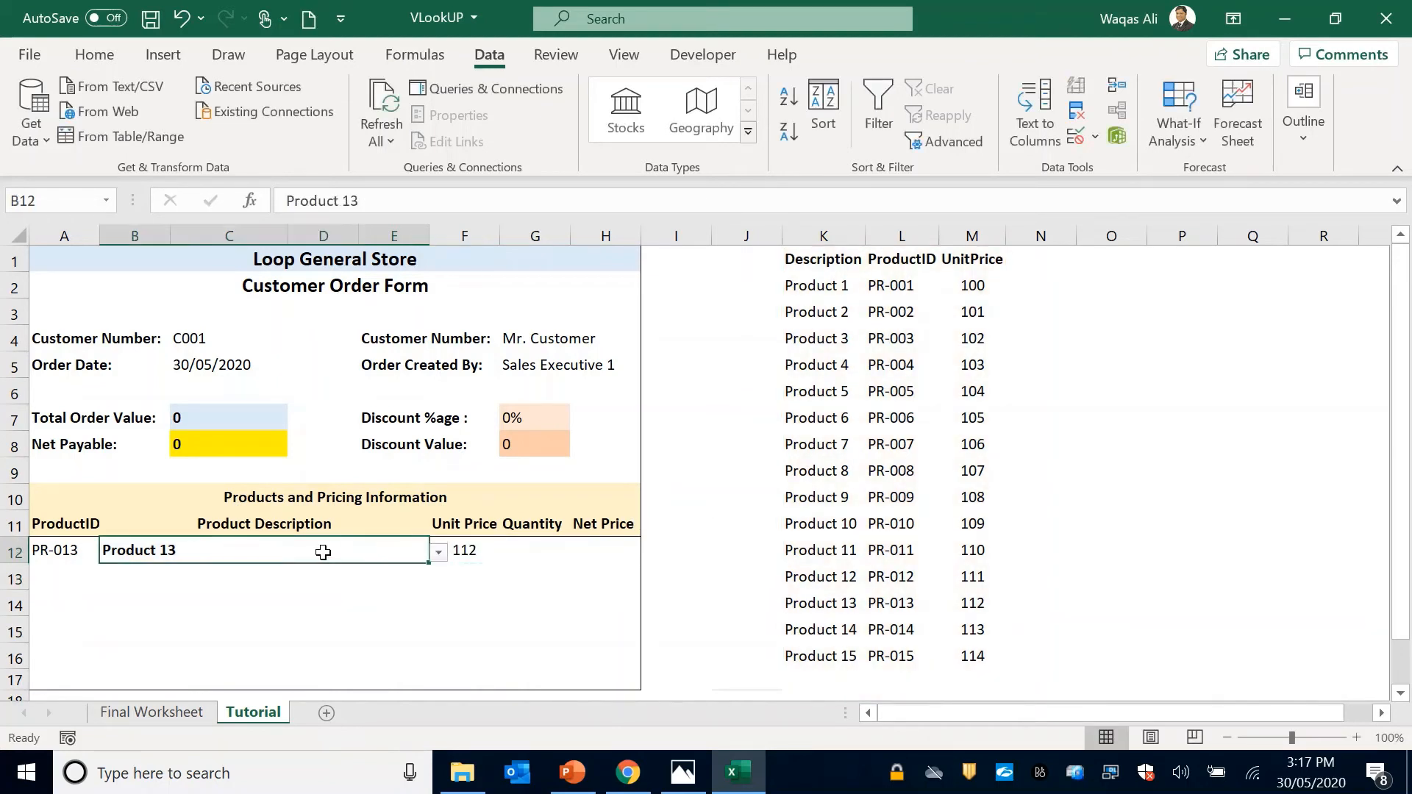
click(478, 551)
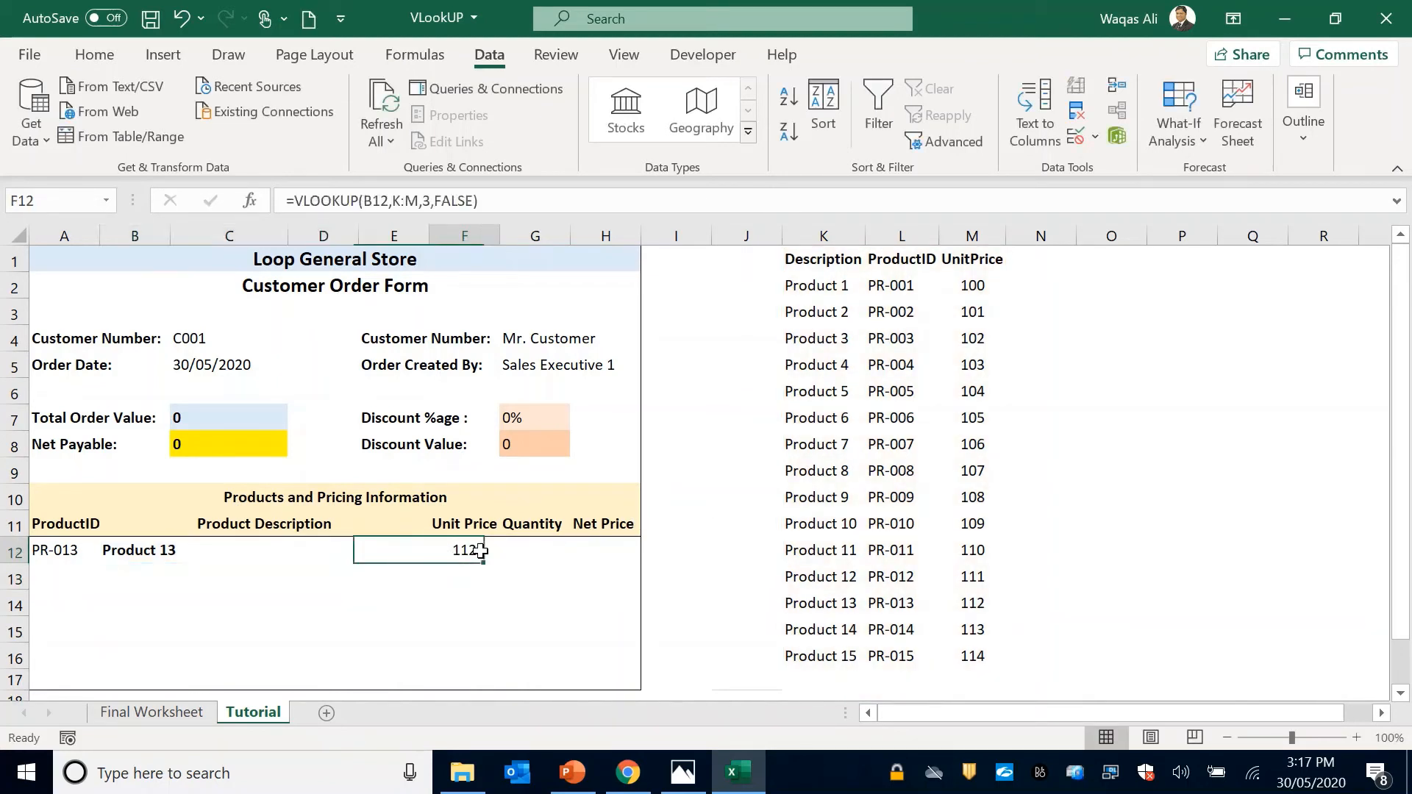
click(842, 612)
click(956, 606)
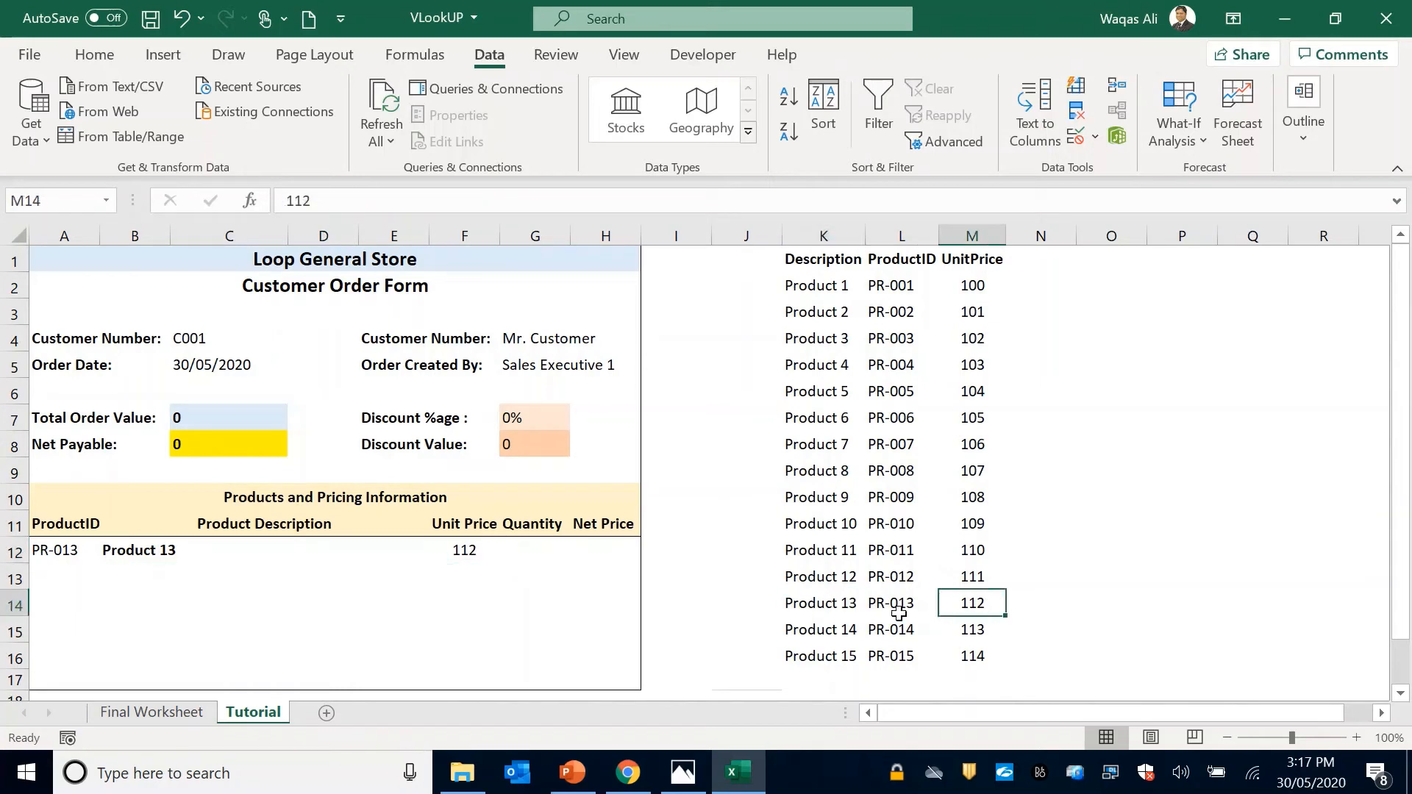
click(896, 612)
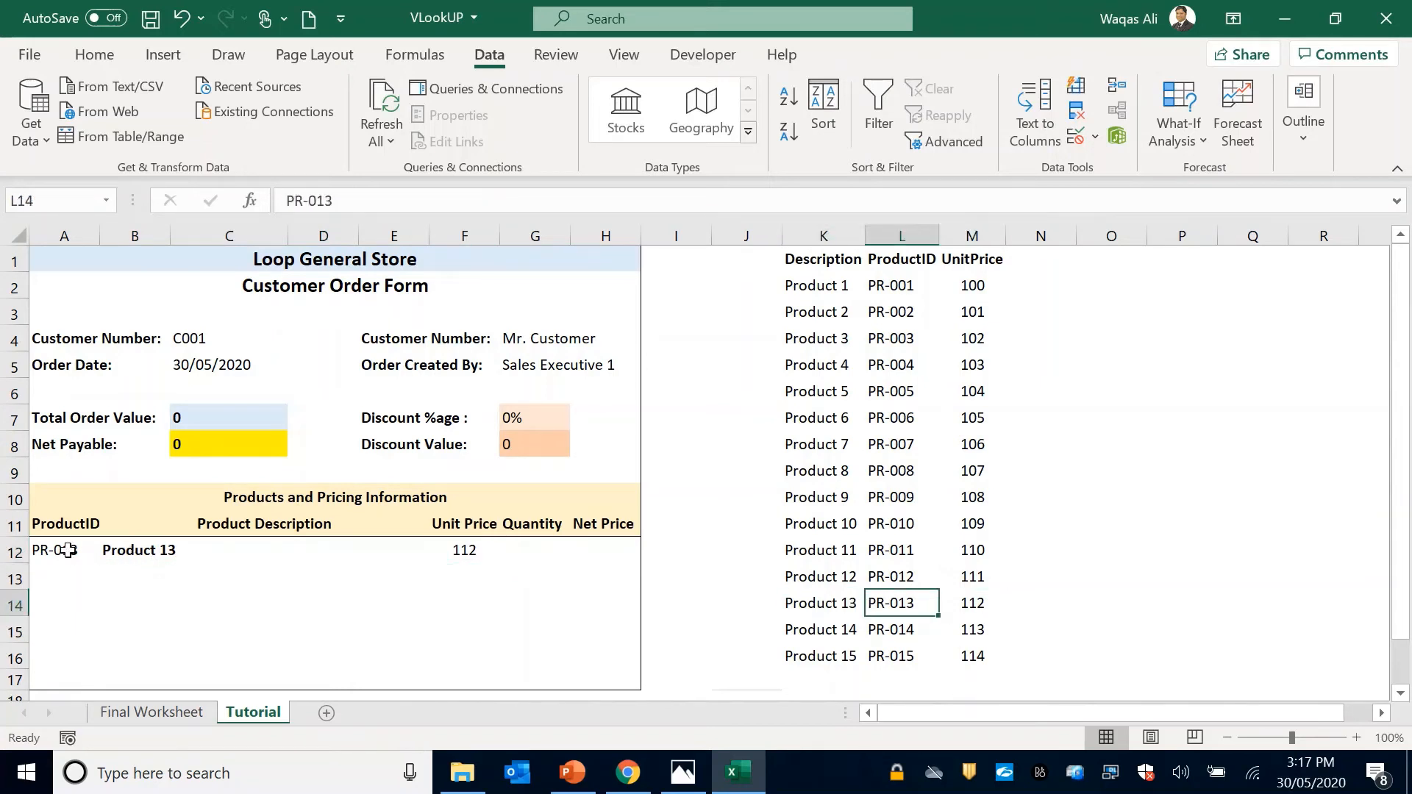
click(50, 548)
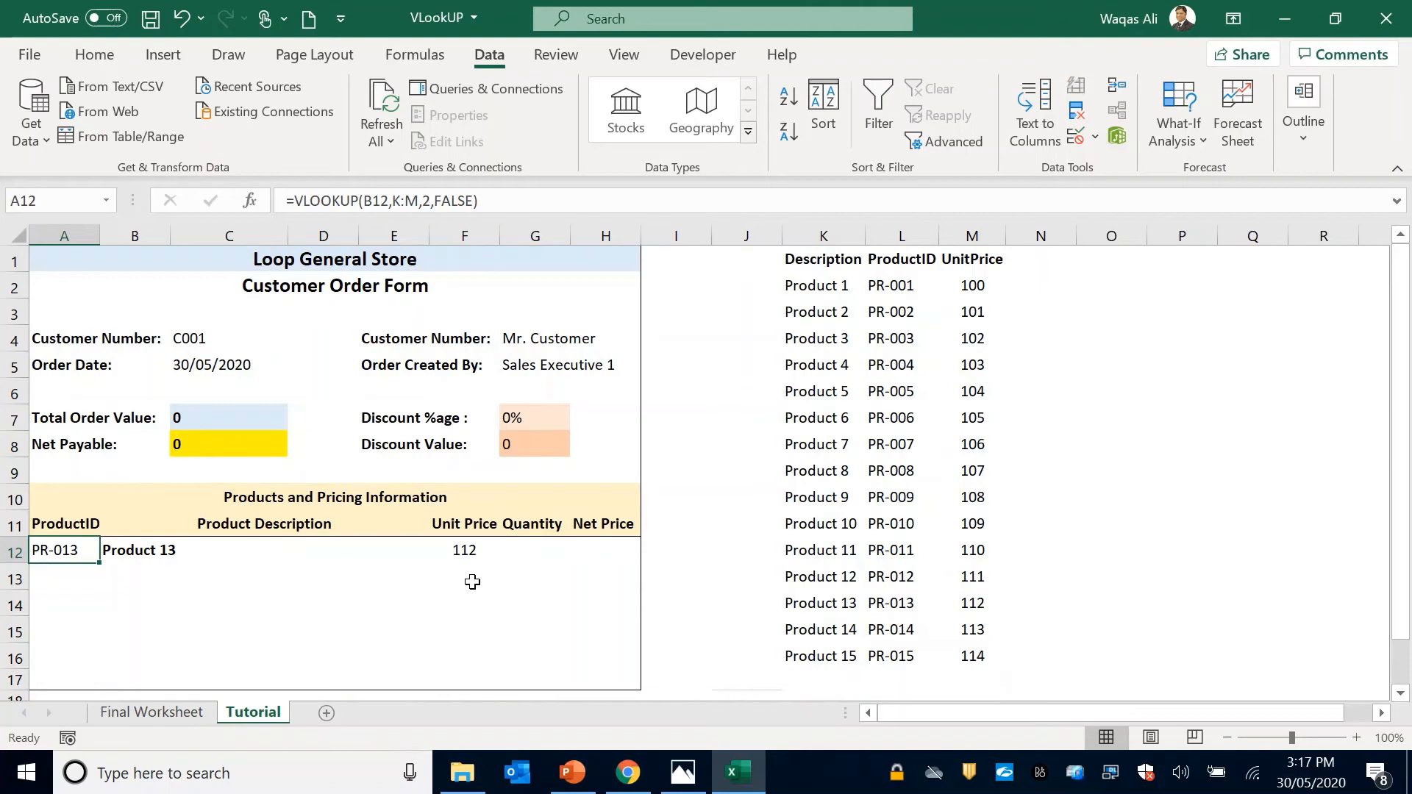
Step: Enter a quantity of 1 in G12 and calculate the net price in H12 with =F12*G12
click(539, 555)
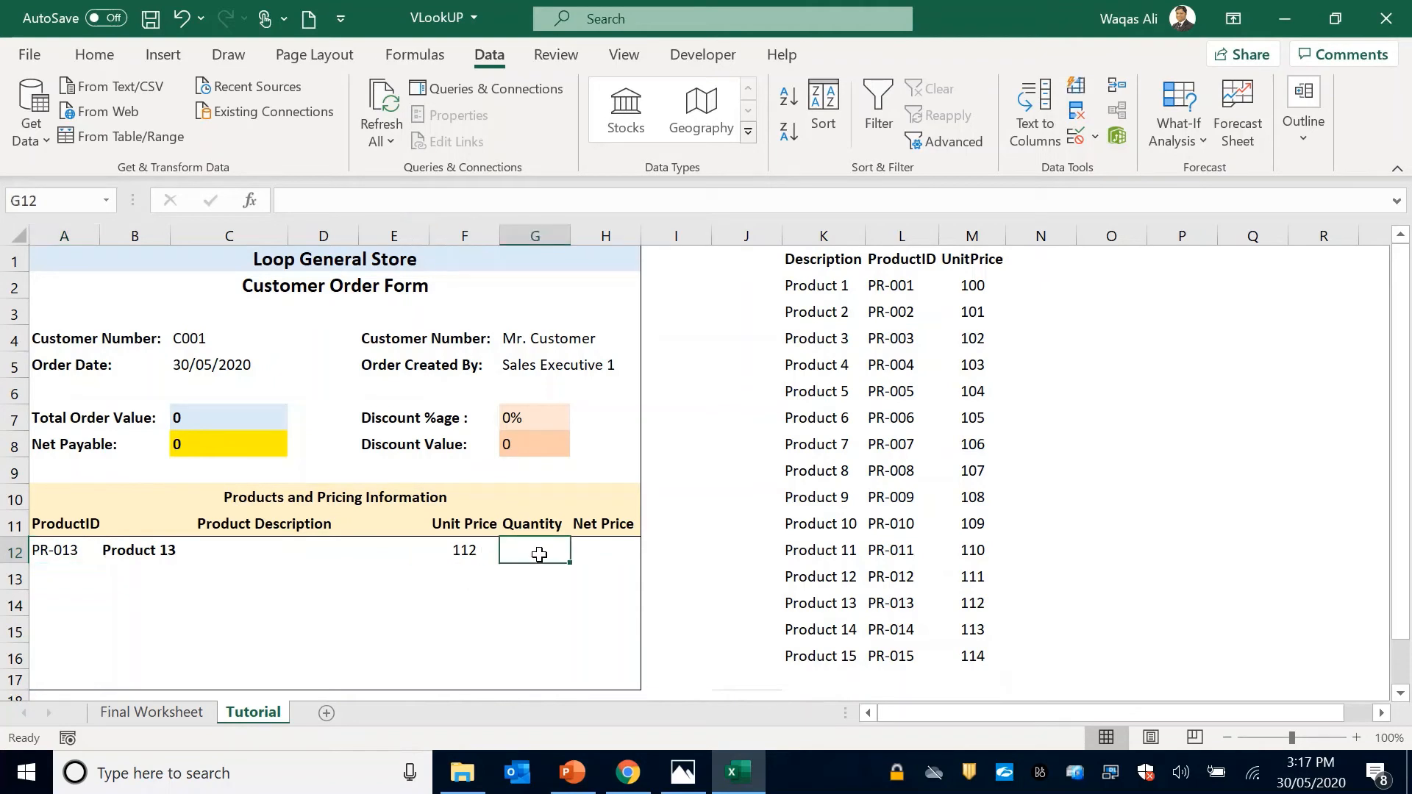
key(Tab)
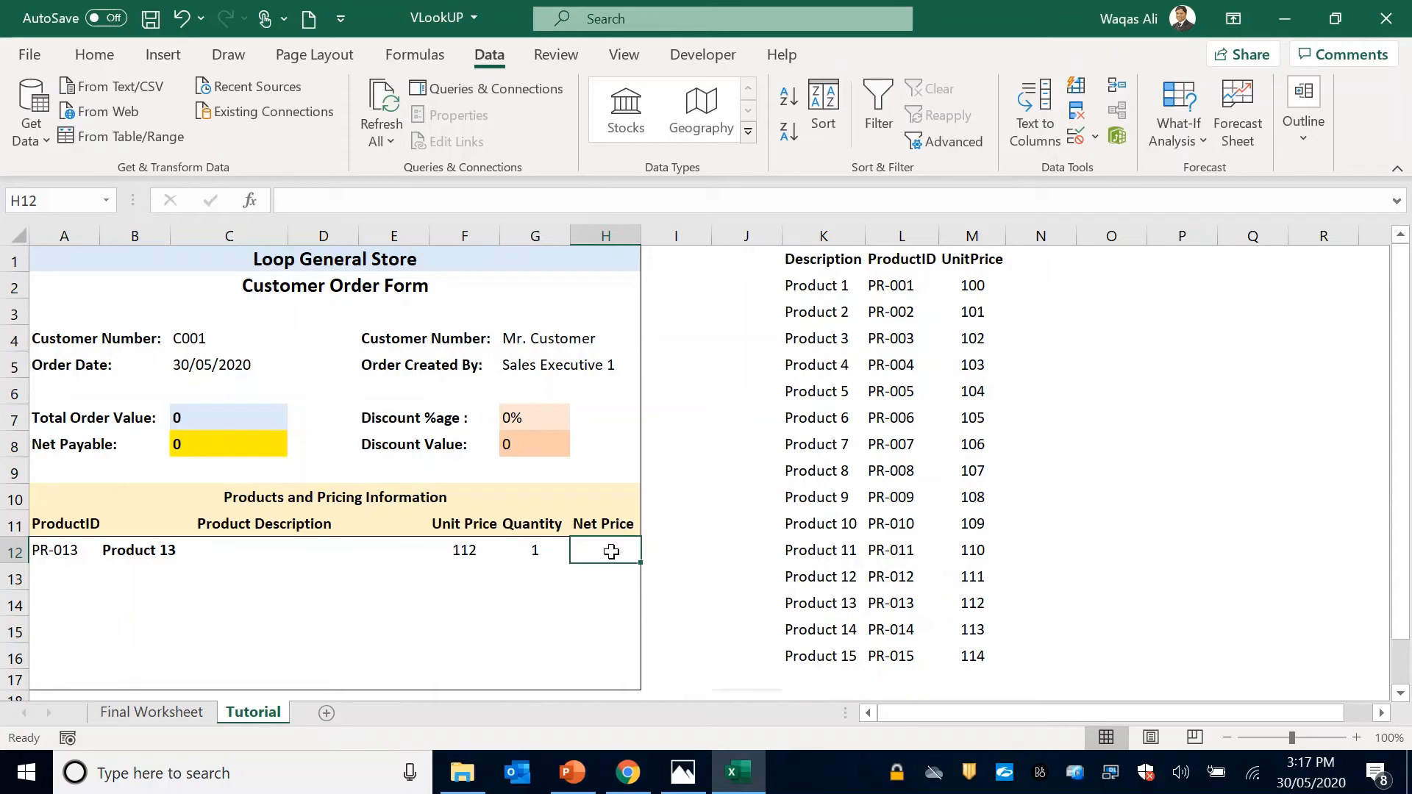
text(=)
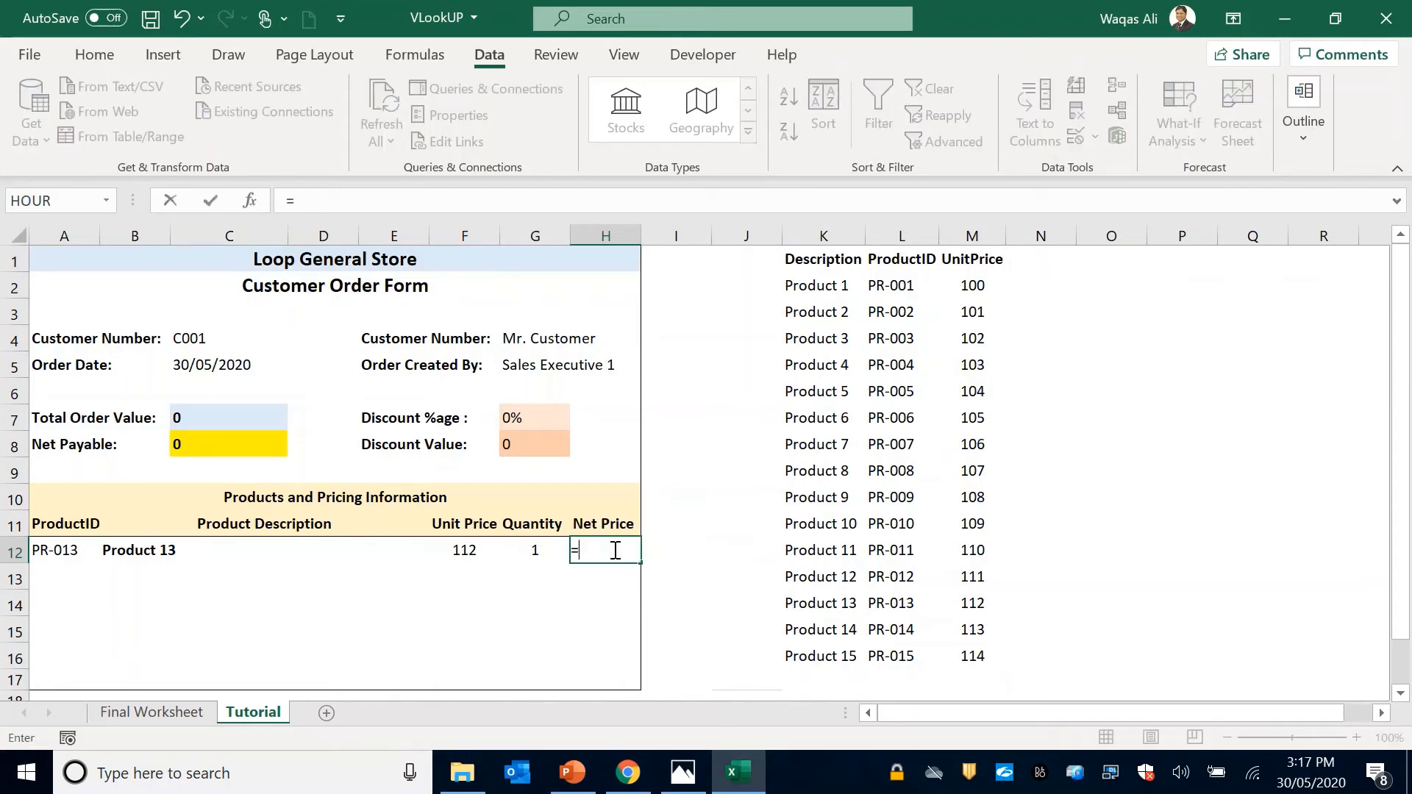
click(468, 551)
text(*)
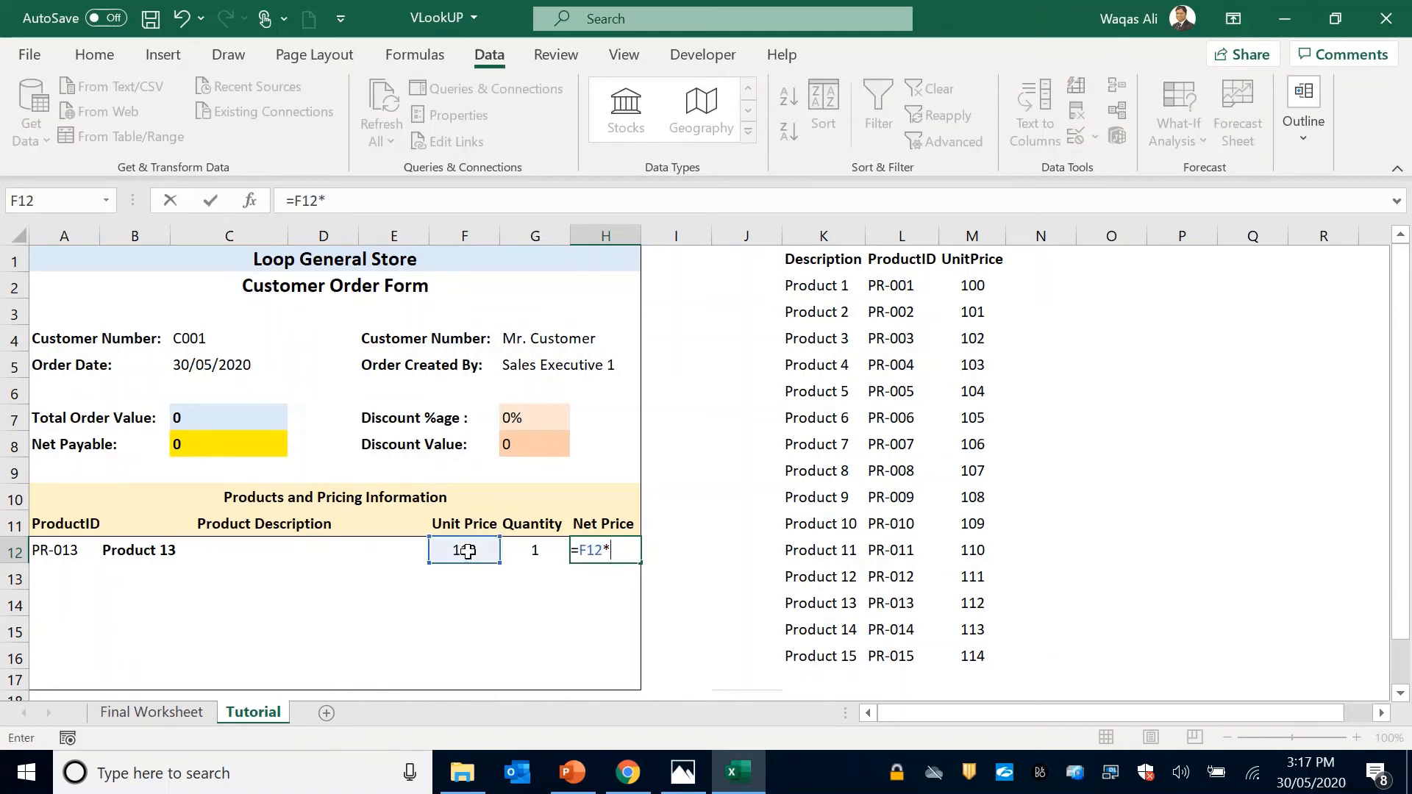
click(528, 551)
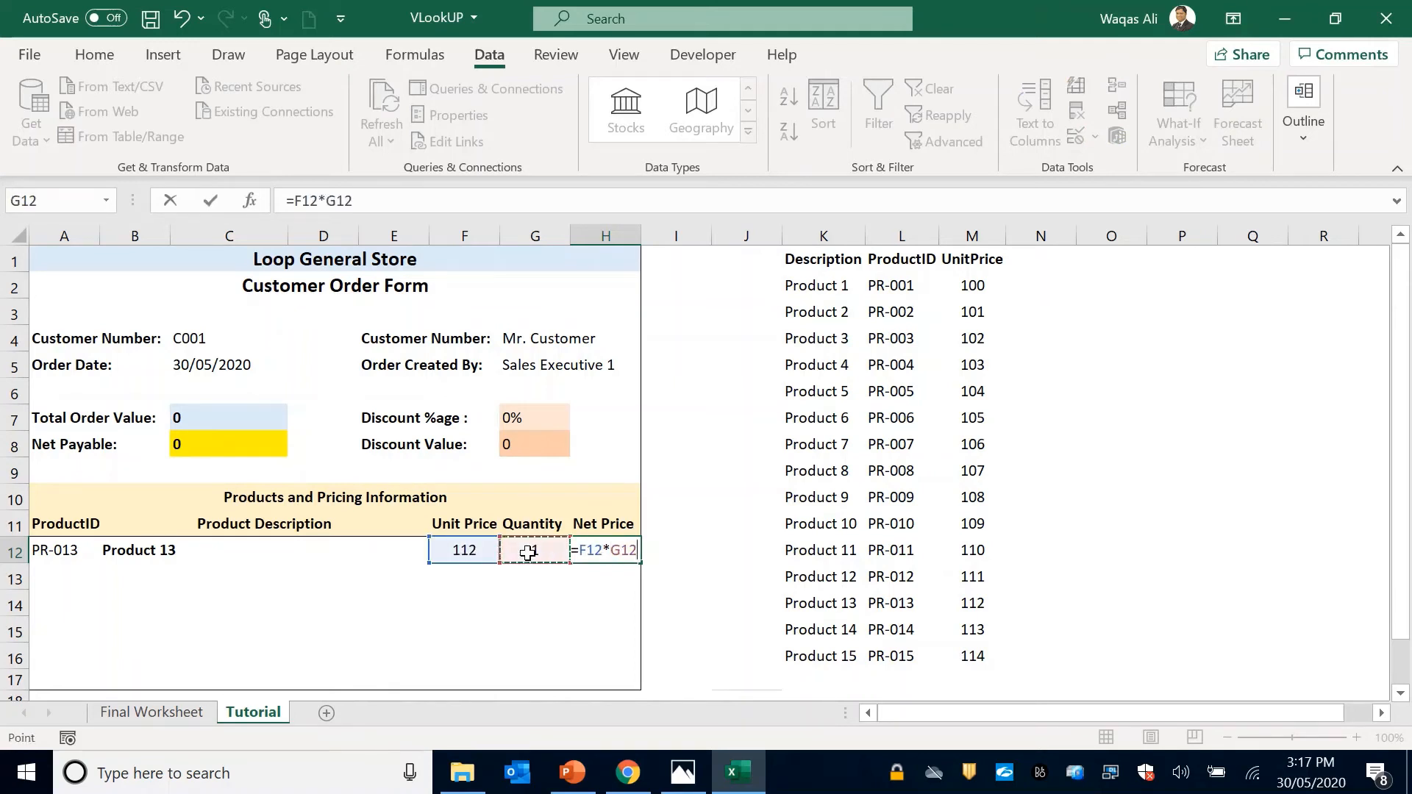
text())
key(Return)
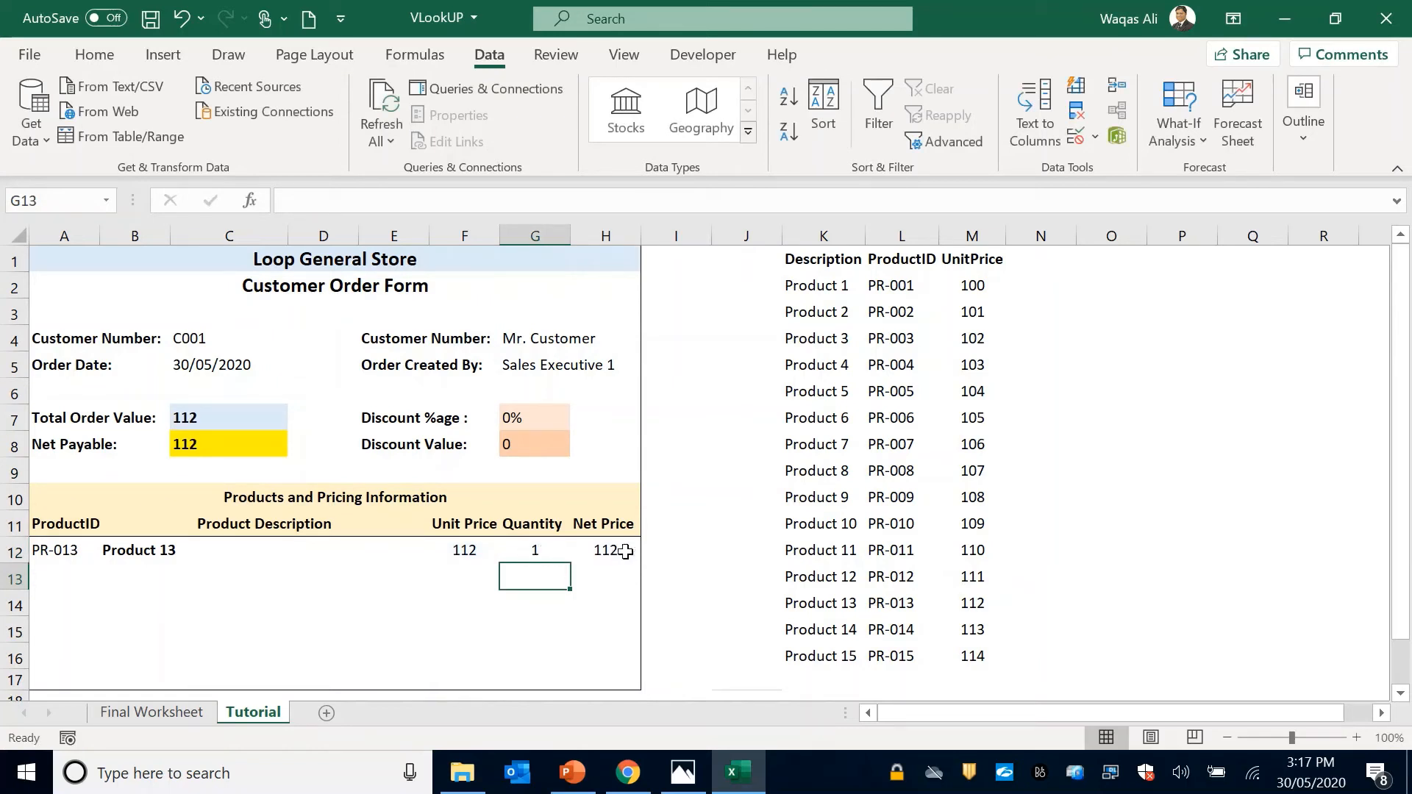
Step: Fill the ProductID, Unit Price and Net Price formulas from row 12 down through row 17
click(59, 572)
drag(58, 573, 60, 680)
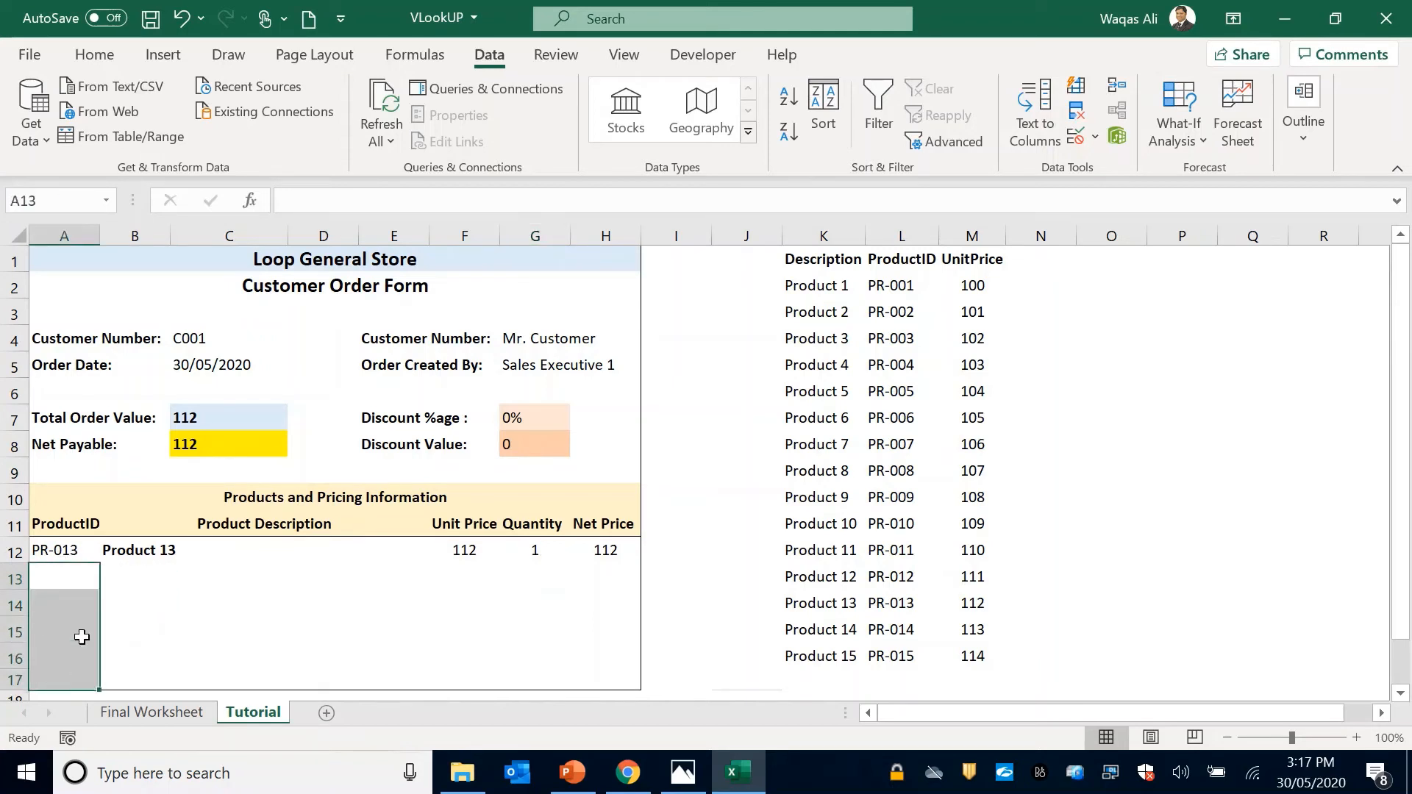
click(151, 577)
drag(46, 571, 59, 680)
click(471, 579)
click(65, 550)
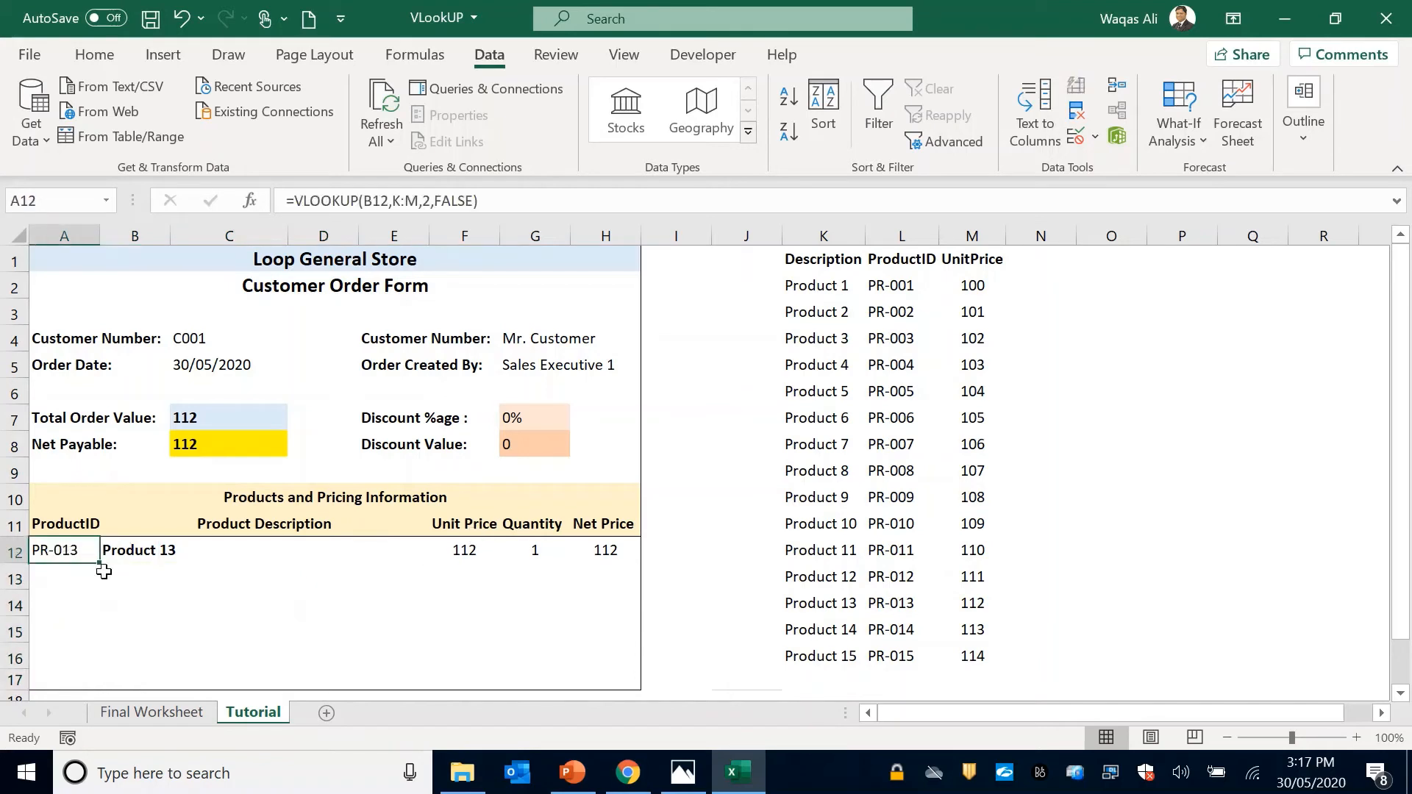
drag(102, 563, 94, 684)
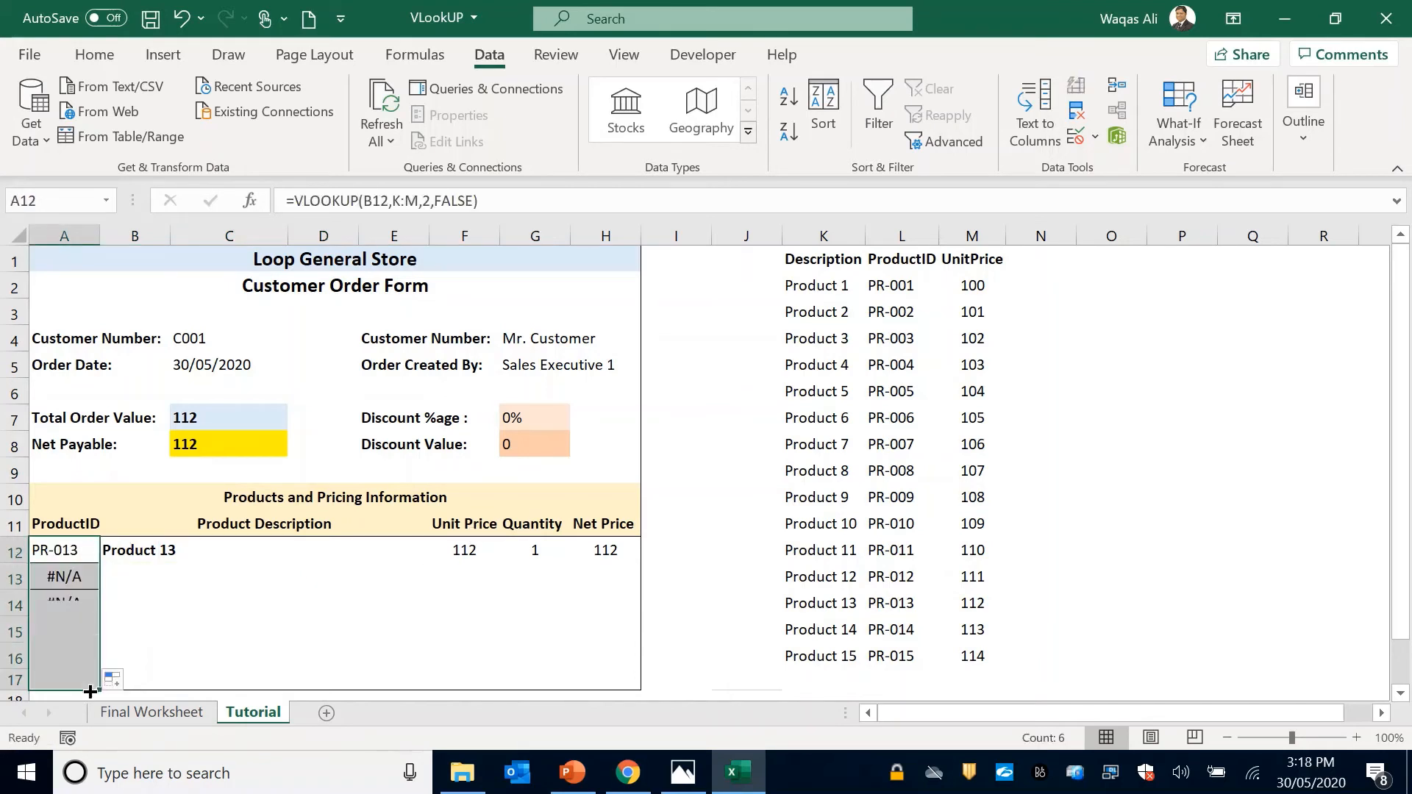
click(475, 550)
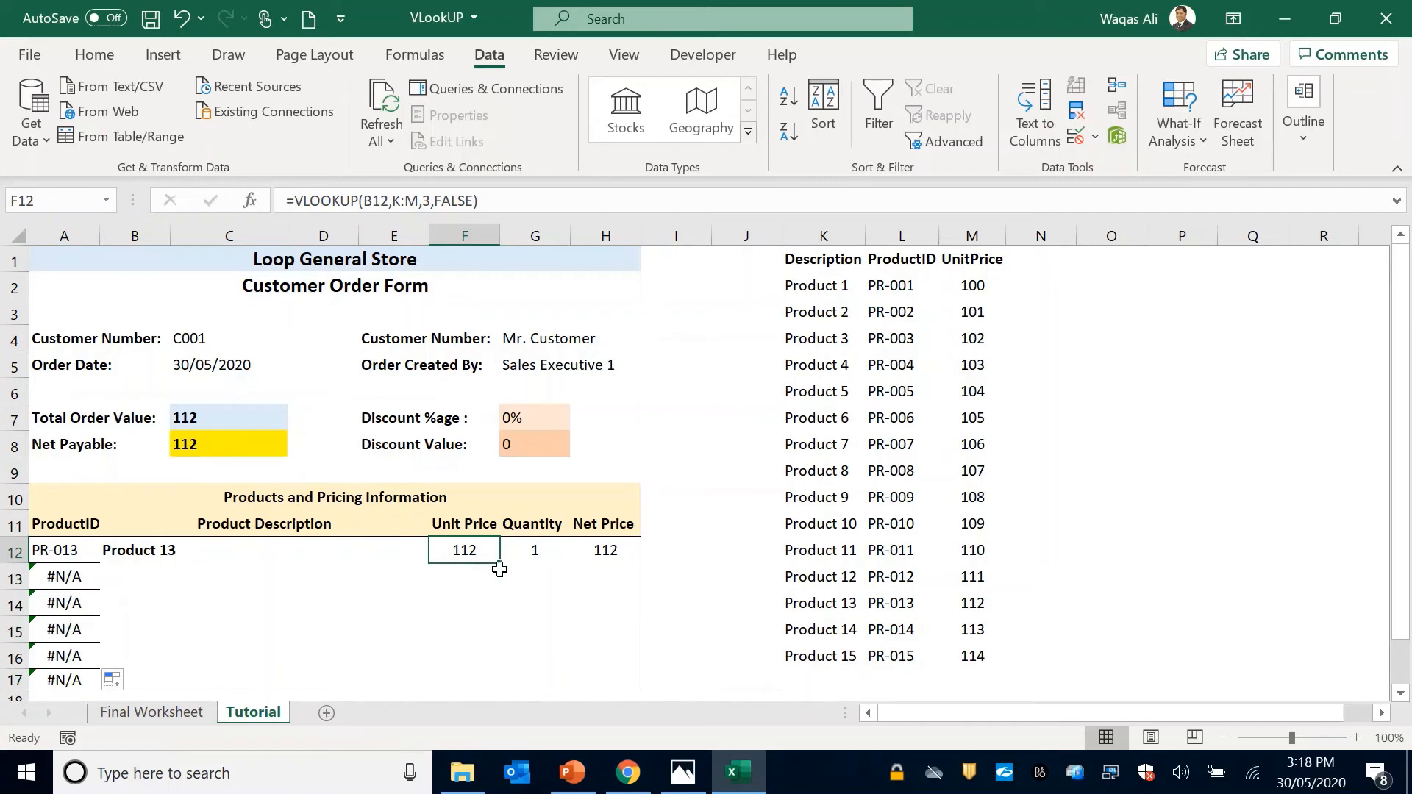
drag(500, 566, 489, 684)
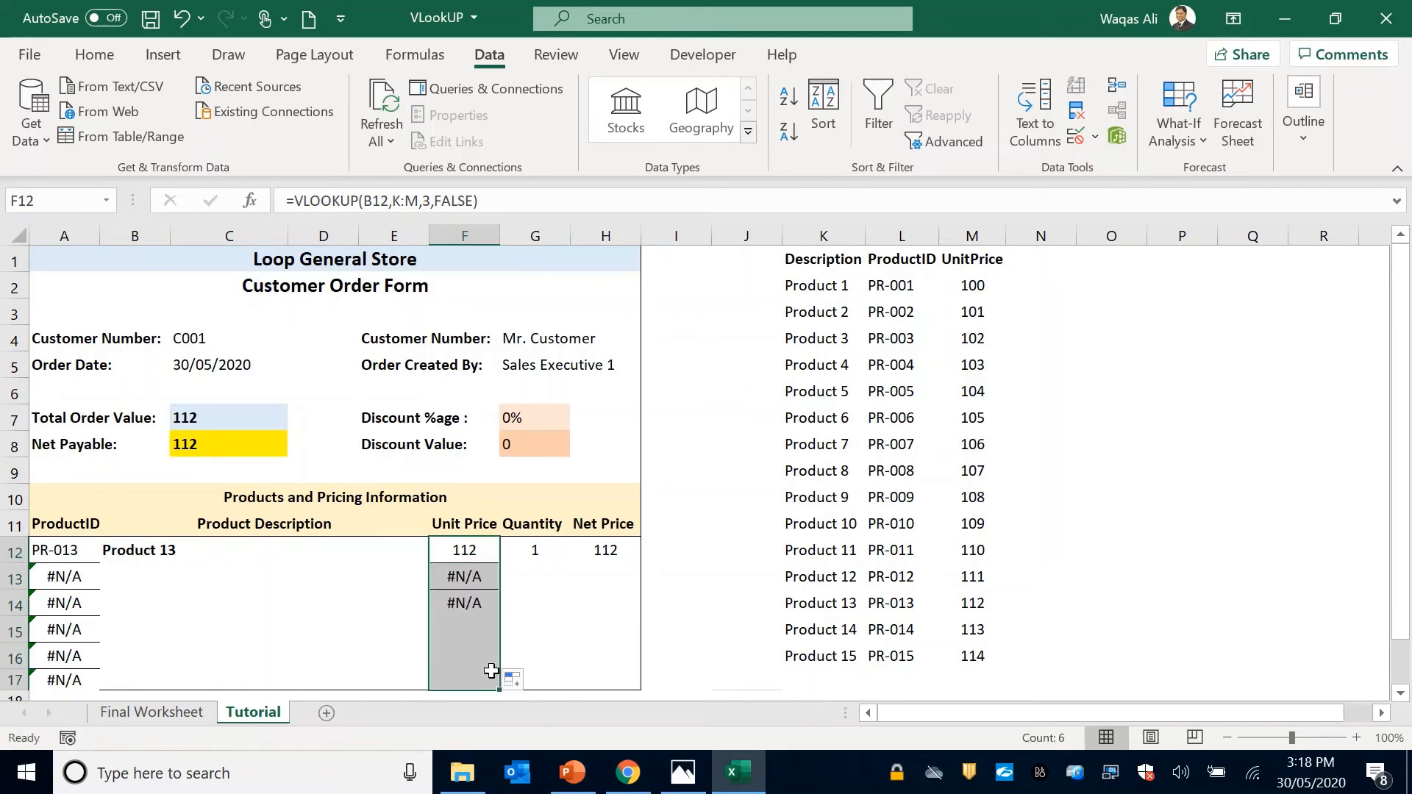
click(625, 546)
drag(639, 564, 618, 693)
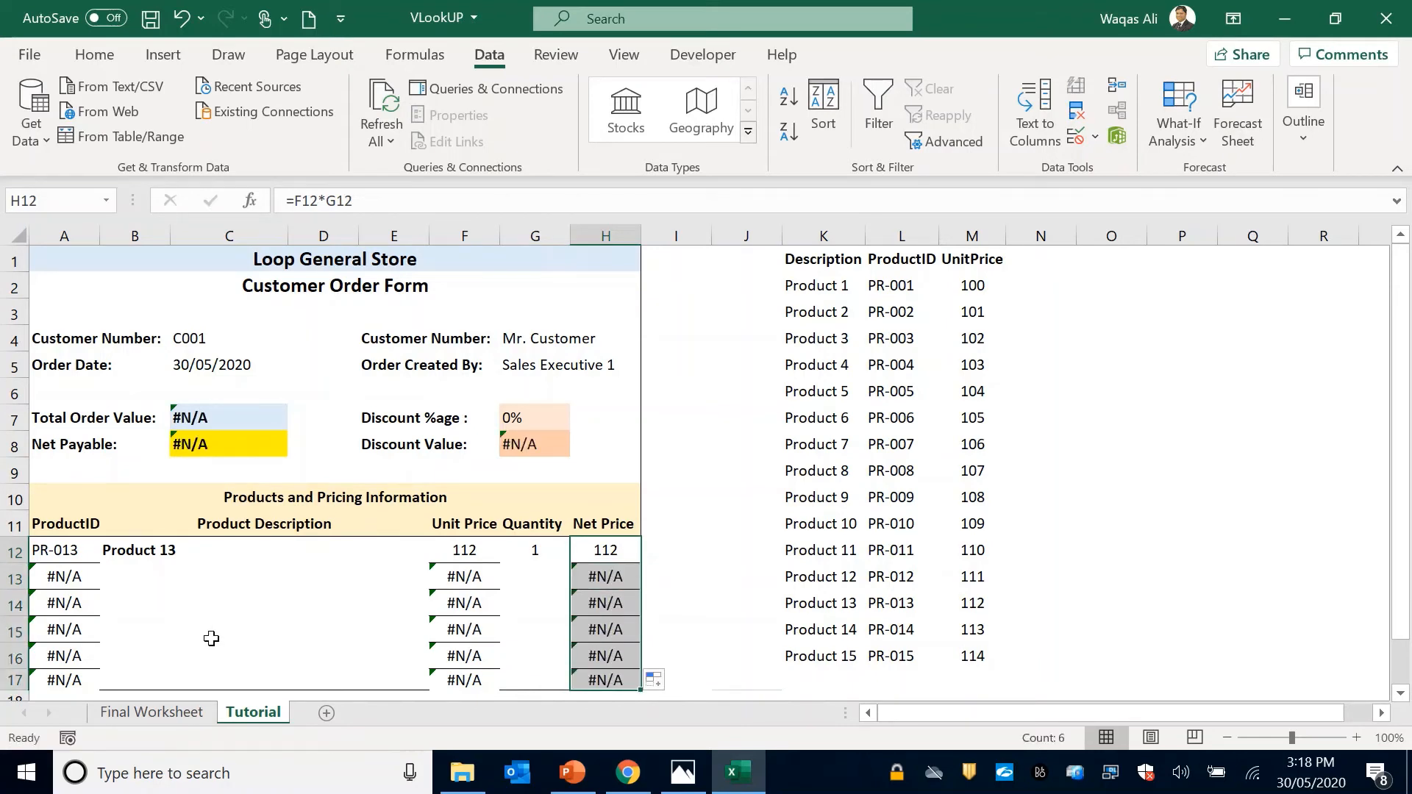
Step: Examine the copied ProductID and Unit Price formulas in the rows that have no product selected
click(61, 576)
click(63, 654)
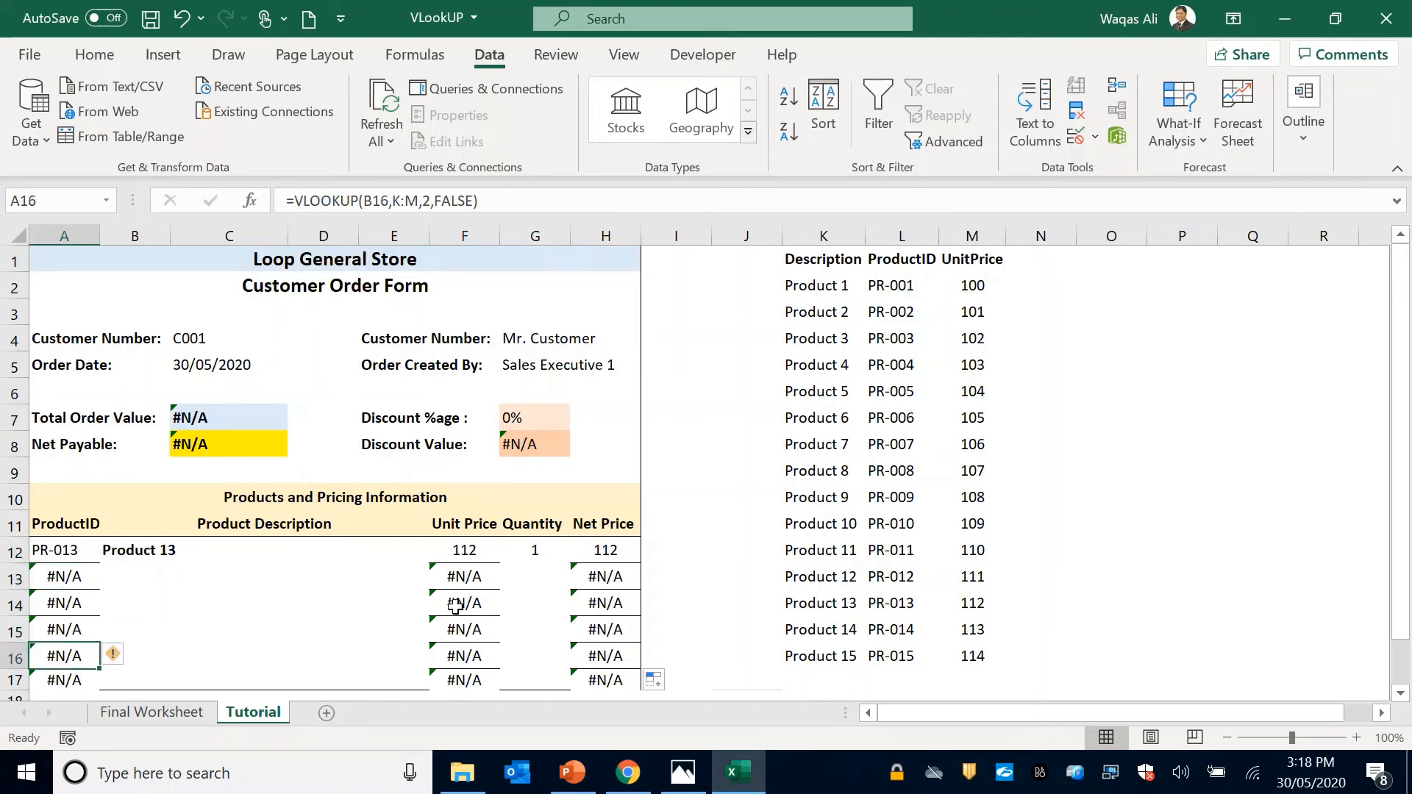
click(455, 604)
click(535, 603)
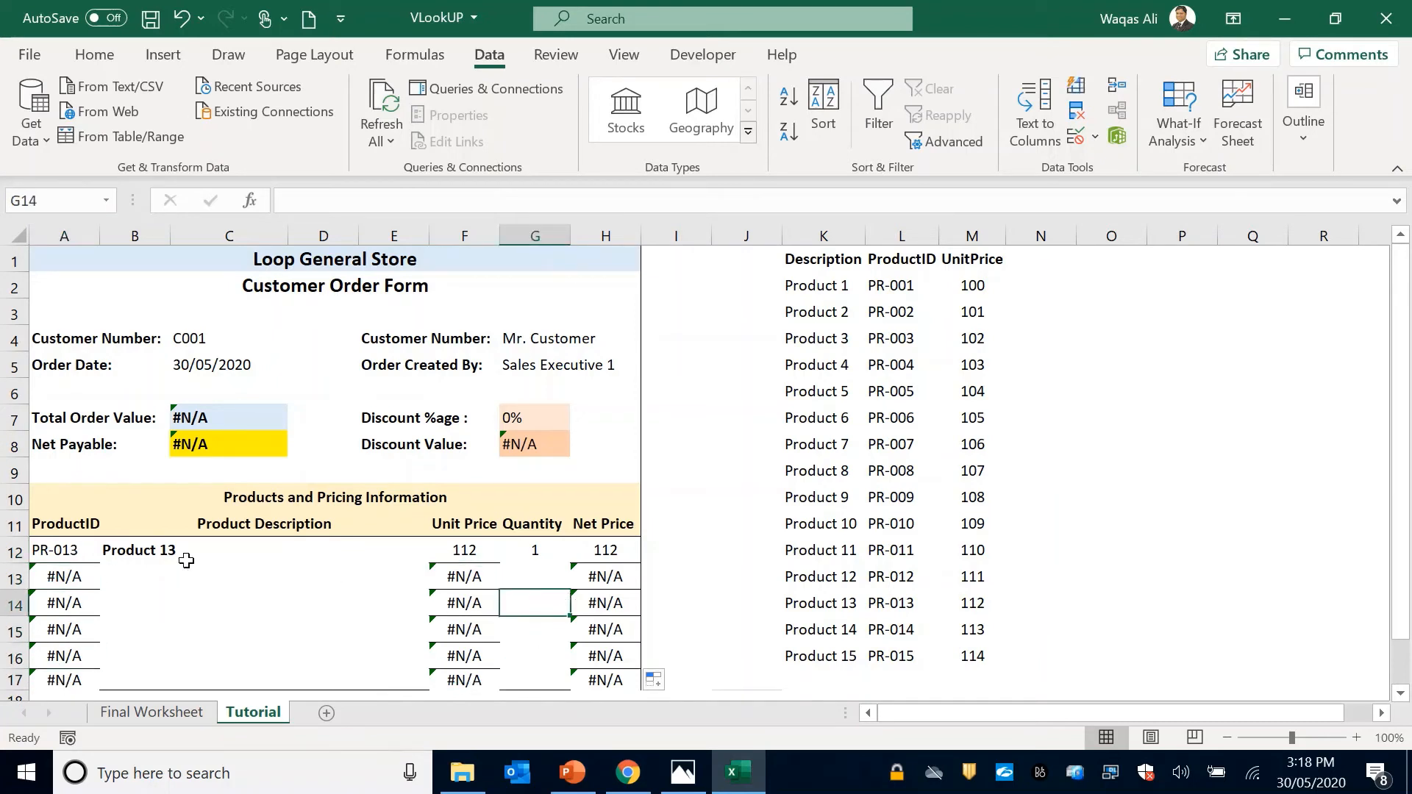
Step: Choose Product 1 as the product description in B13 and enter a quantity of 1 in G13
click(171, 576)
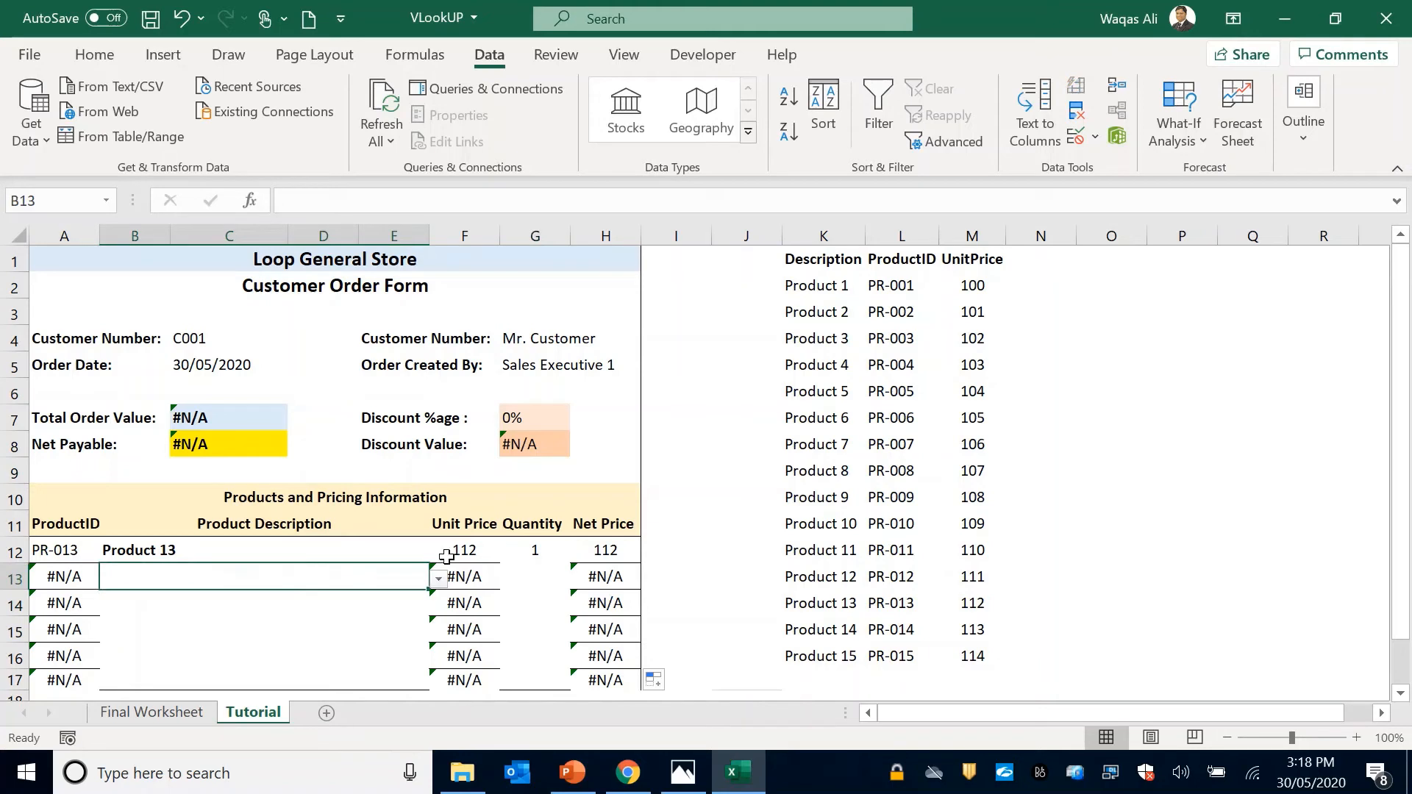
click(436, 579)
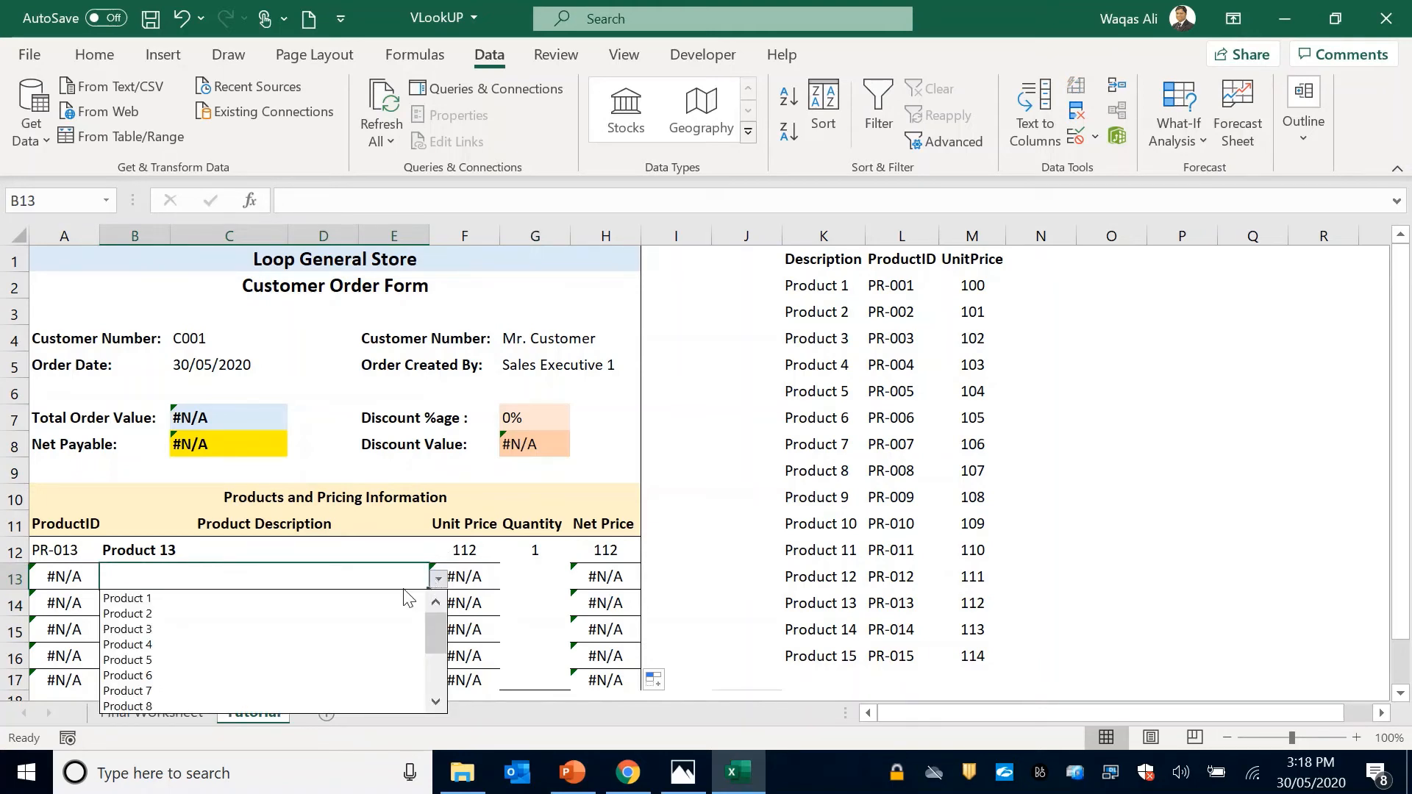
click(358, 599)
click(55, 576)
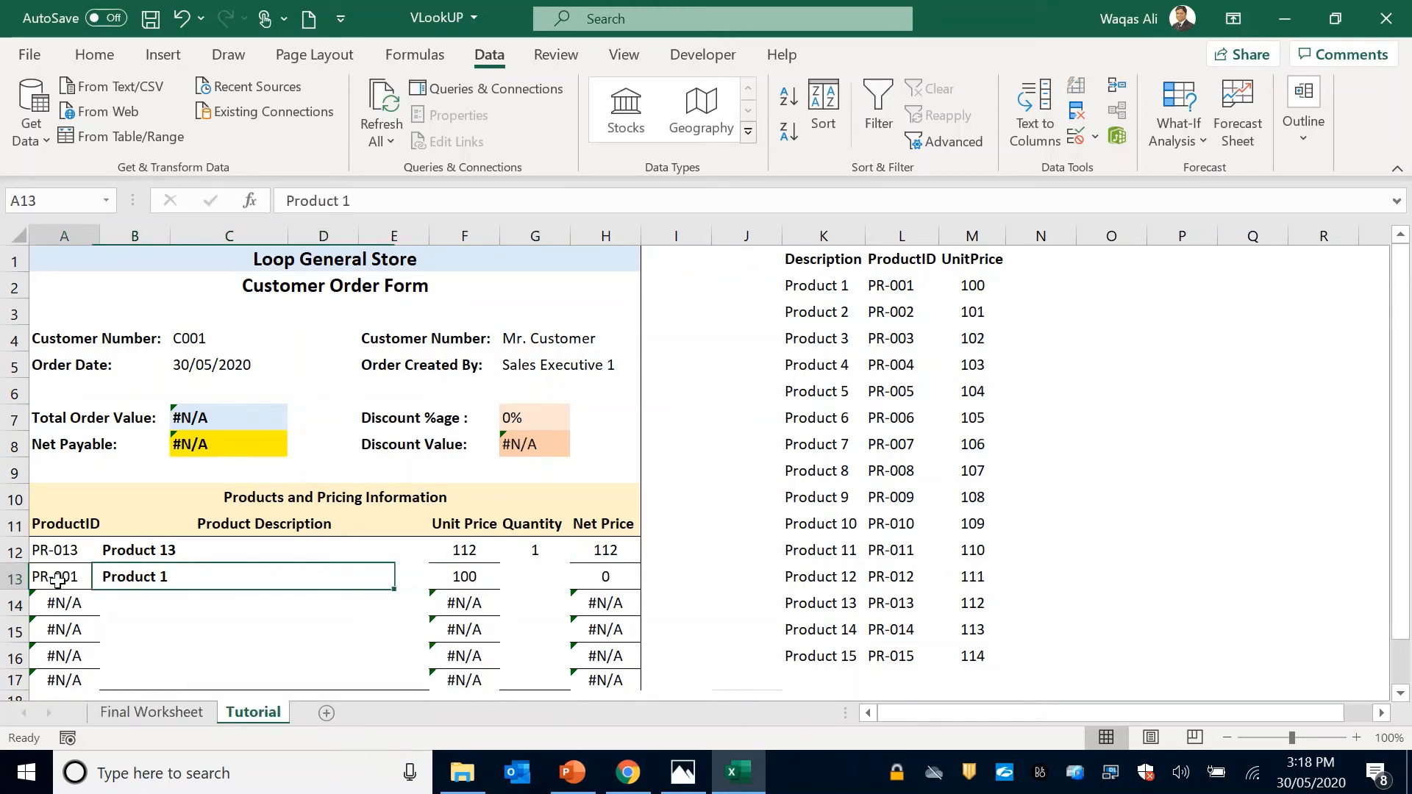
click(534, 580)
text(1)
key(Tab)
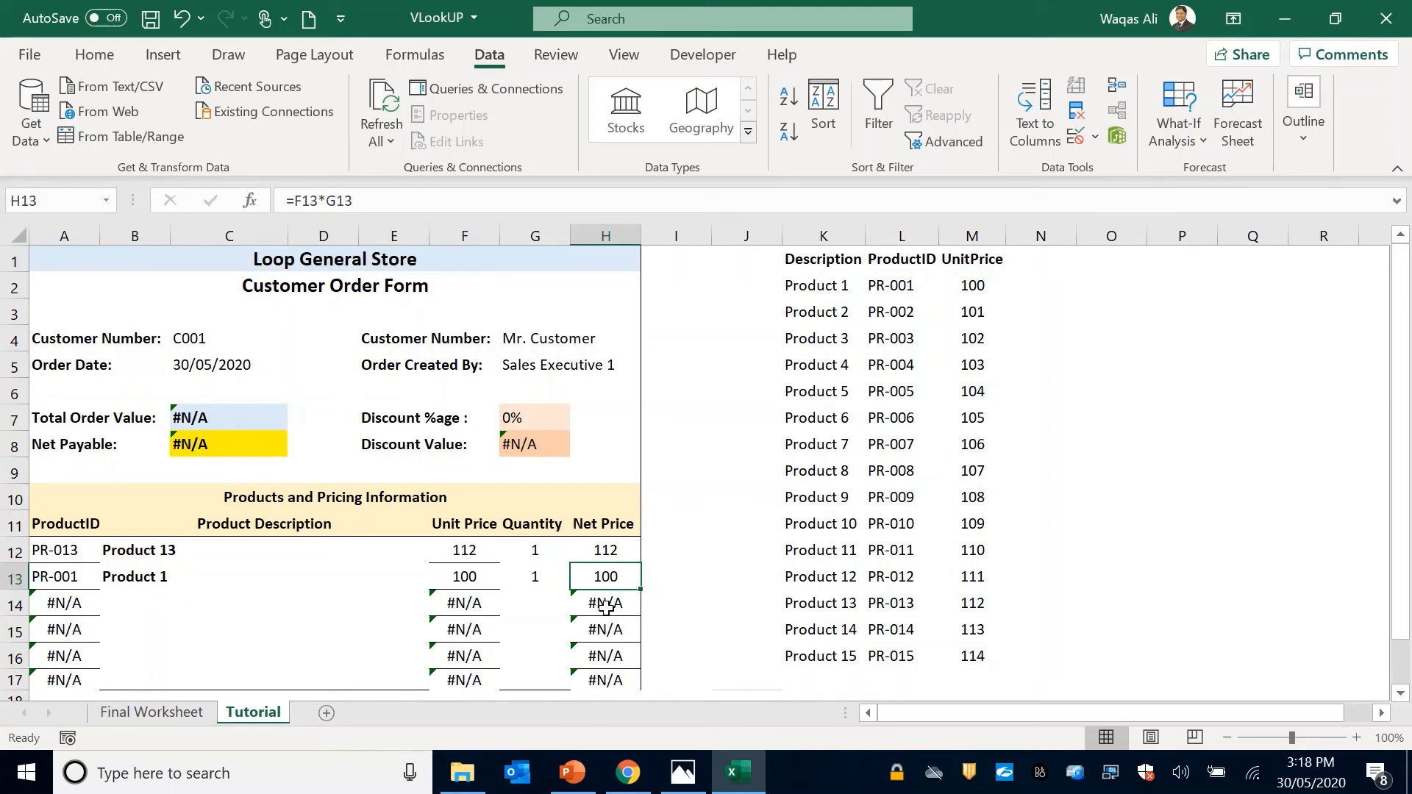
Step: Review the order rows without a product from row 14 down, and switch to the Final Worksheet sheet for comparison
drag(605, 608, 40, 680)
click(132, 607)
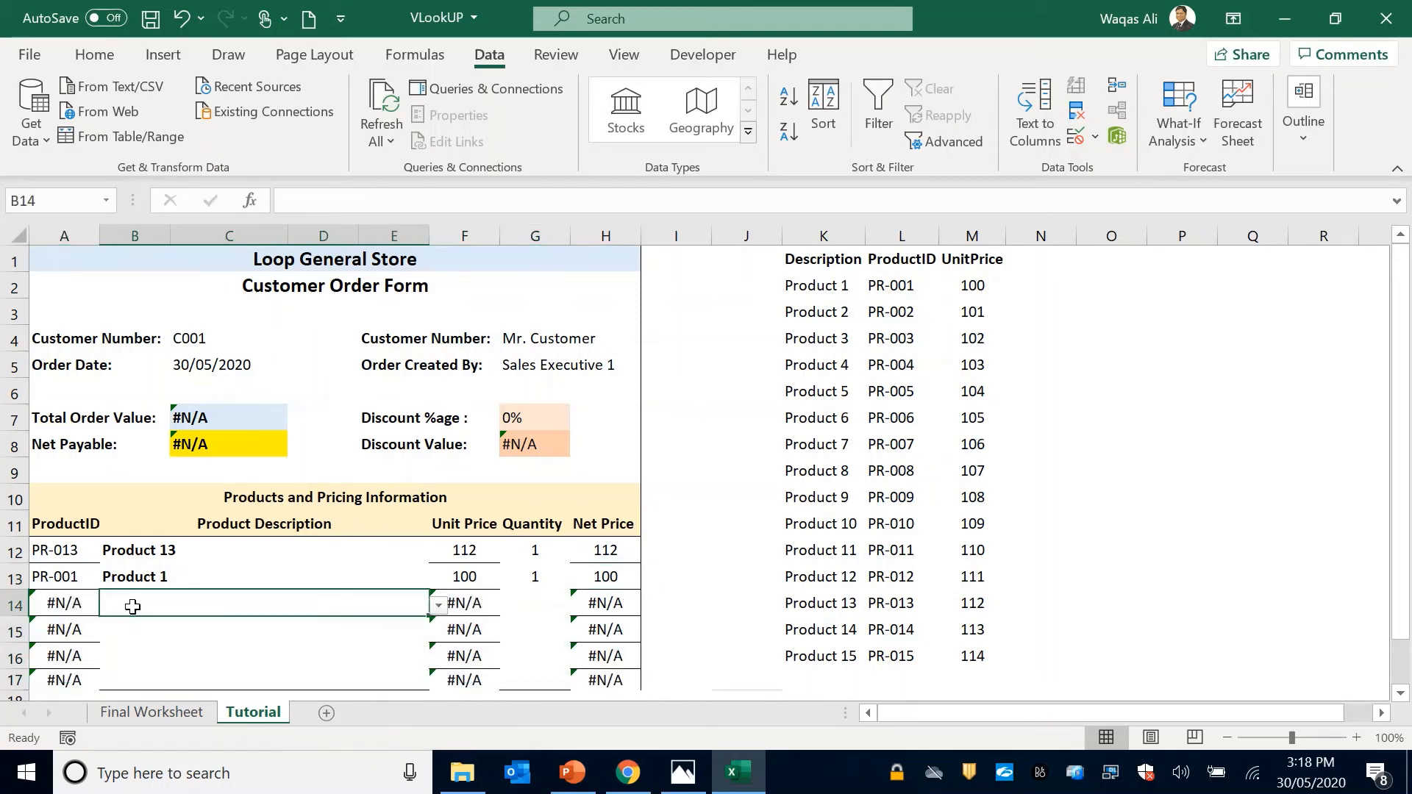
click(178, 707)
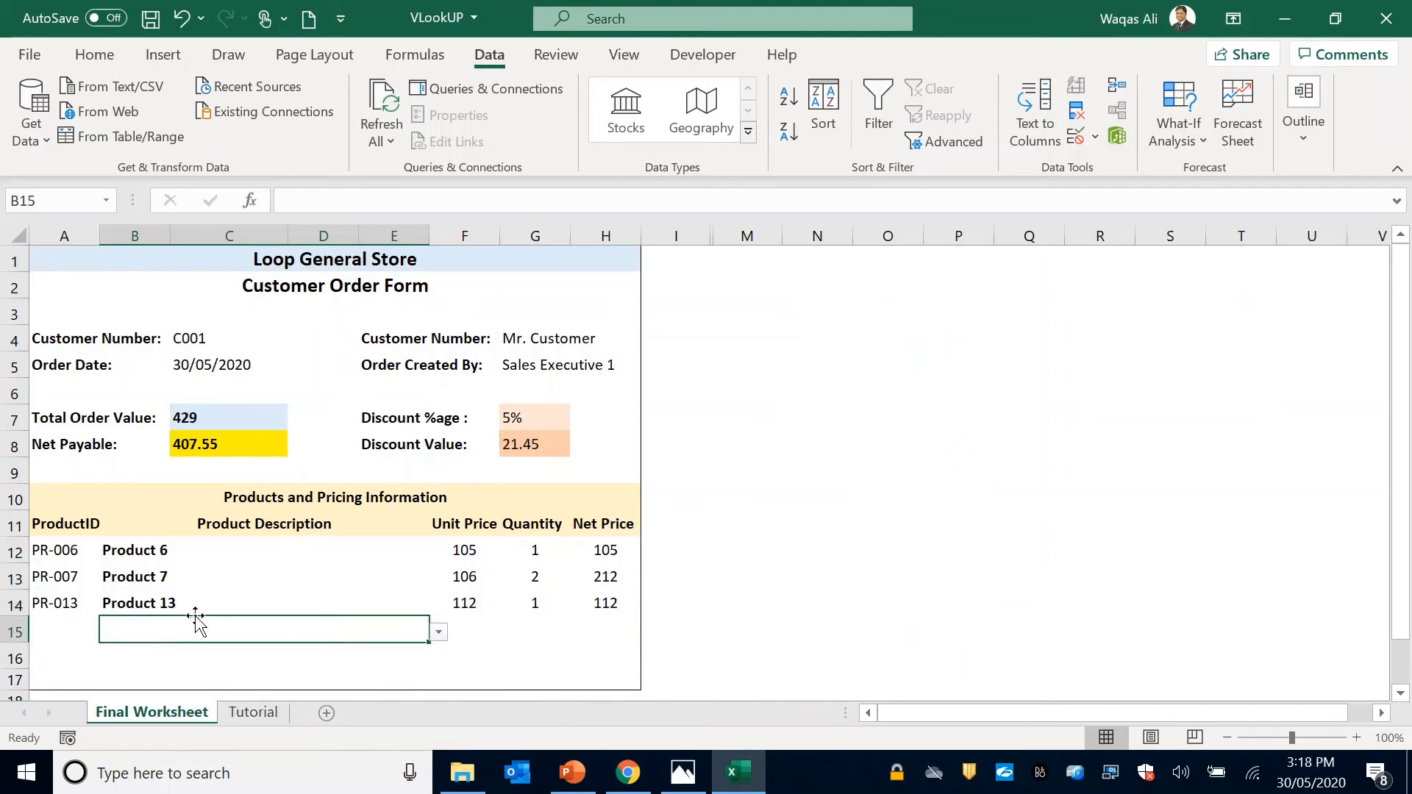
Step: Examine the empty order rows from row 15 down on the Final Worksheet sheet, and return to the Tutorial sheet
drag(46, 624, 617, 671)
click(474, 649)
click(273, 635)
click(253, 712)
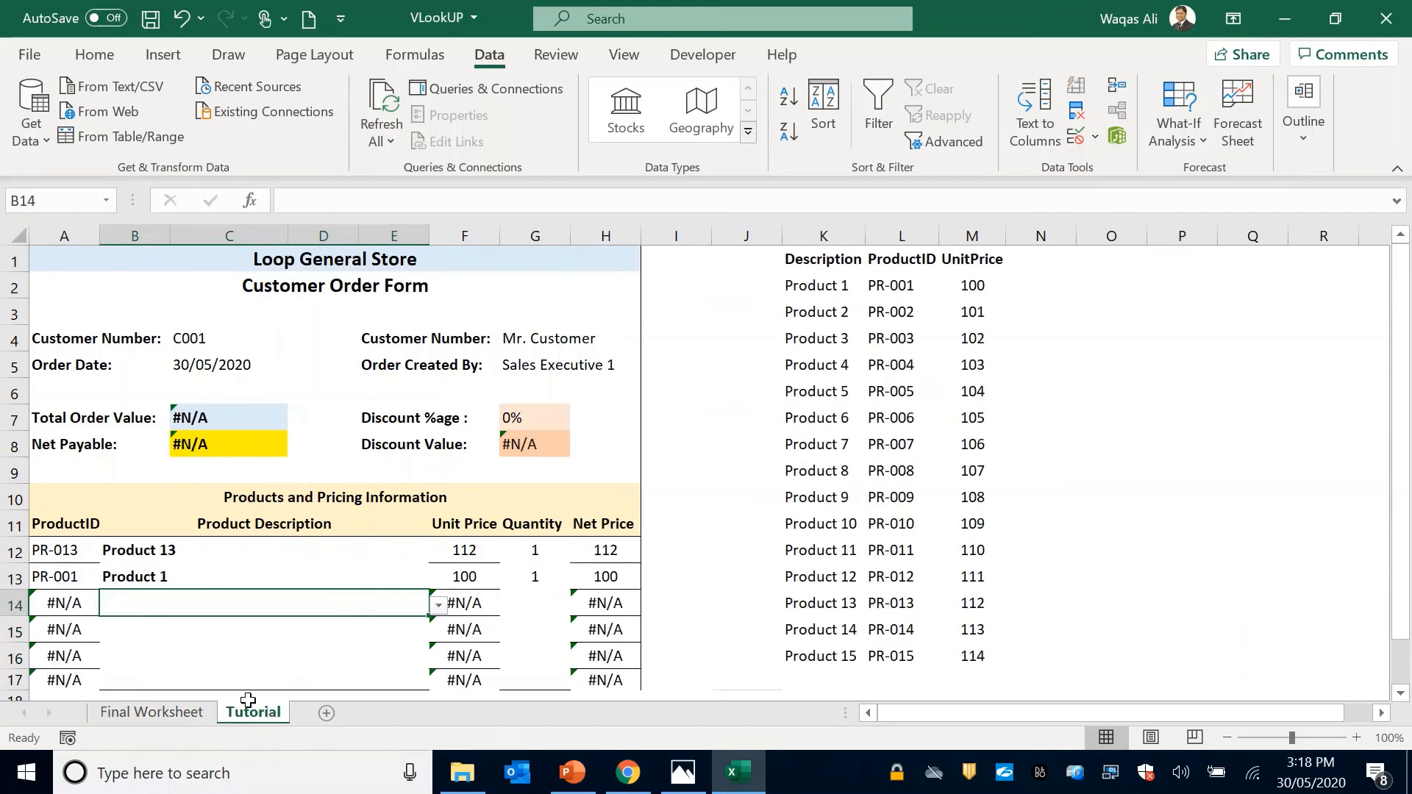
Step: Wrap the ProductID lookup in A14 in IFNA with an empty text fallback: =IFNA(VLOOKUP(B14,K:M,2,FALSE),"")
click(54, 599)
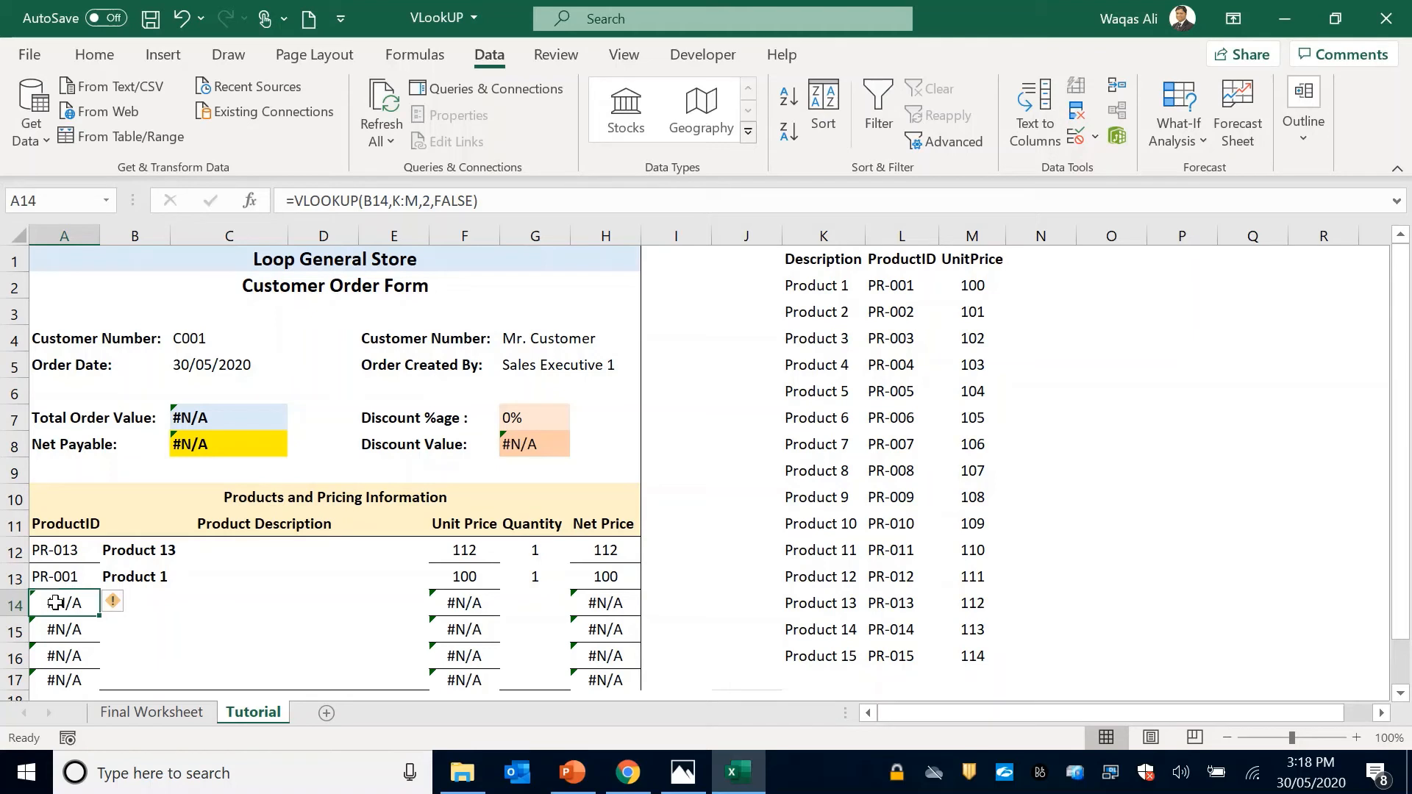
double_click(48, 602)
drag(45, 599, 245, 586)
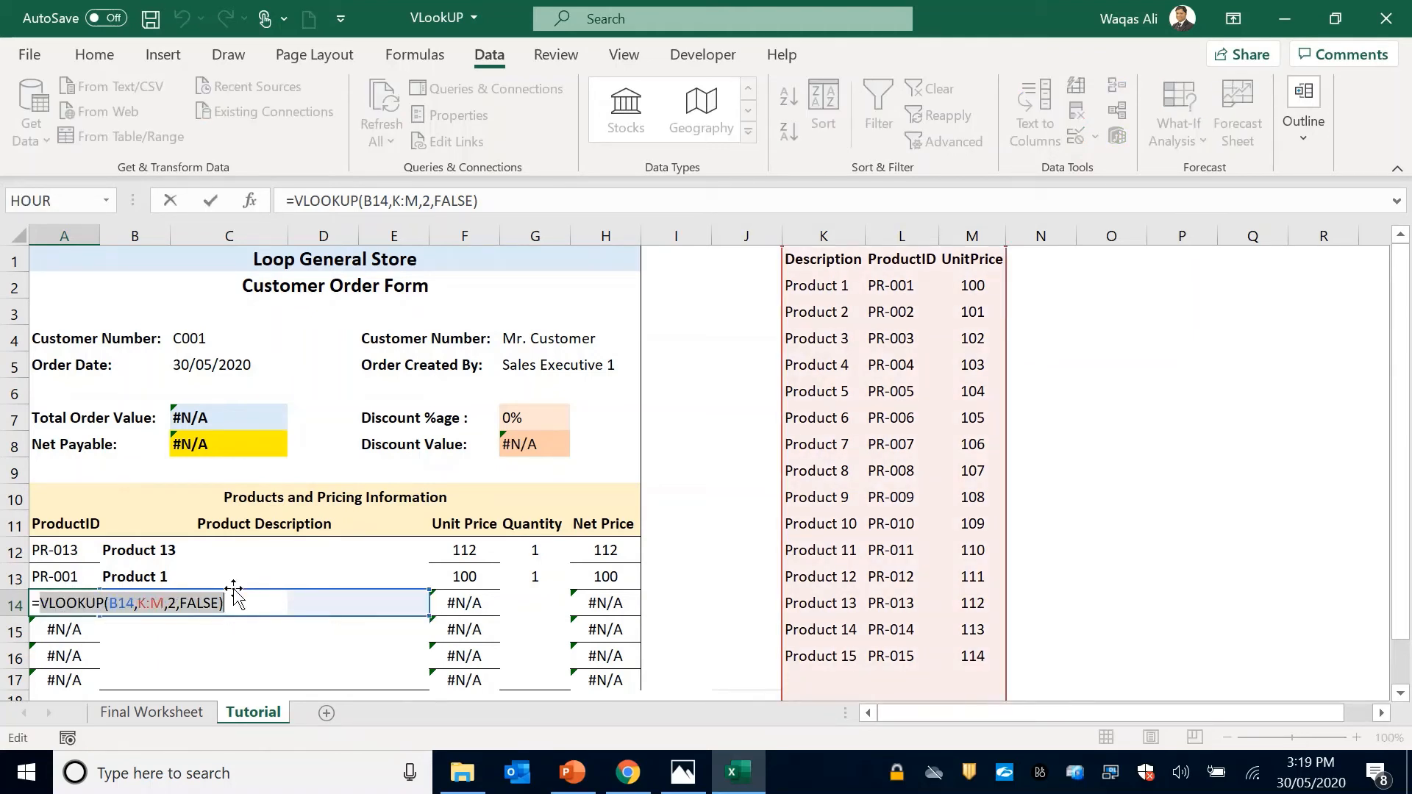
click(41, 599)
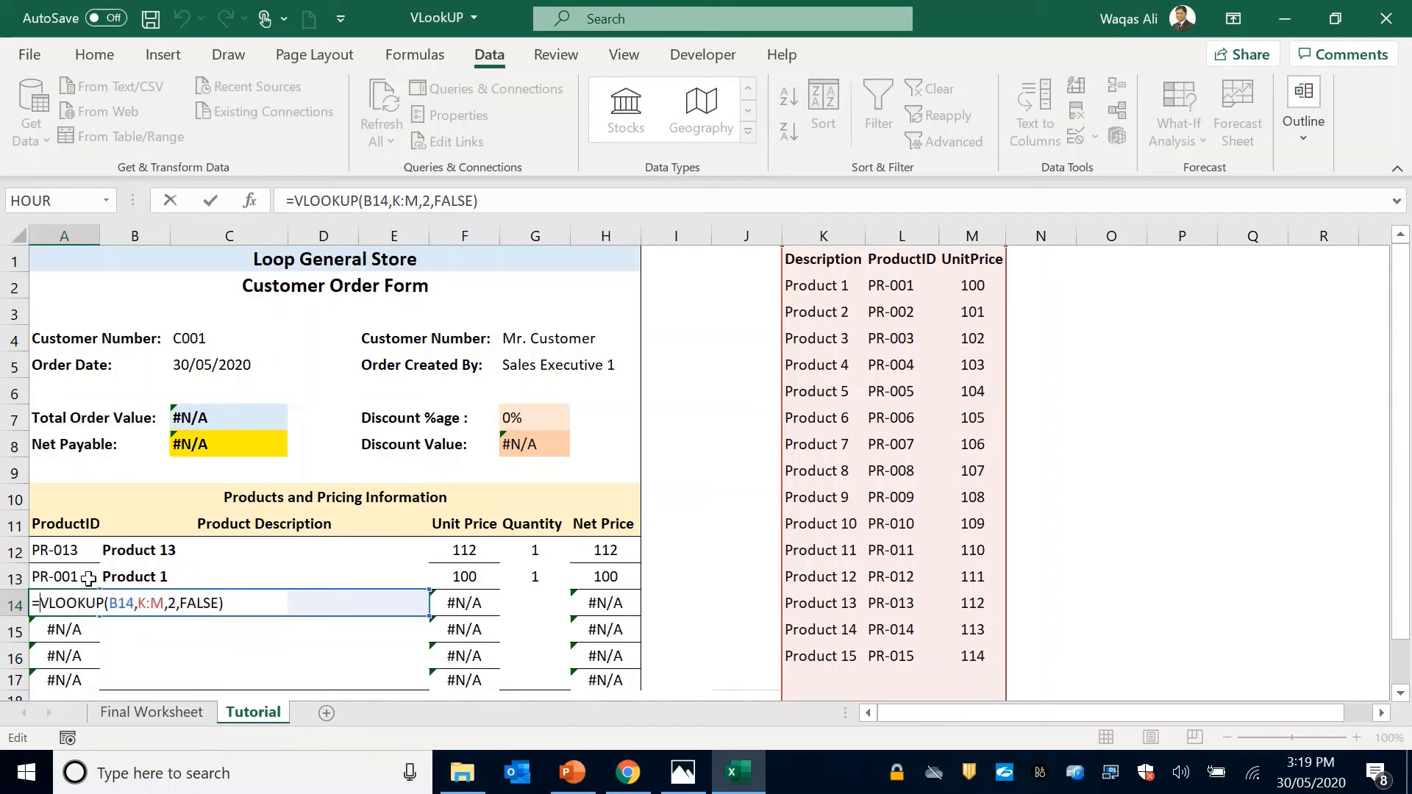
text(ifna)
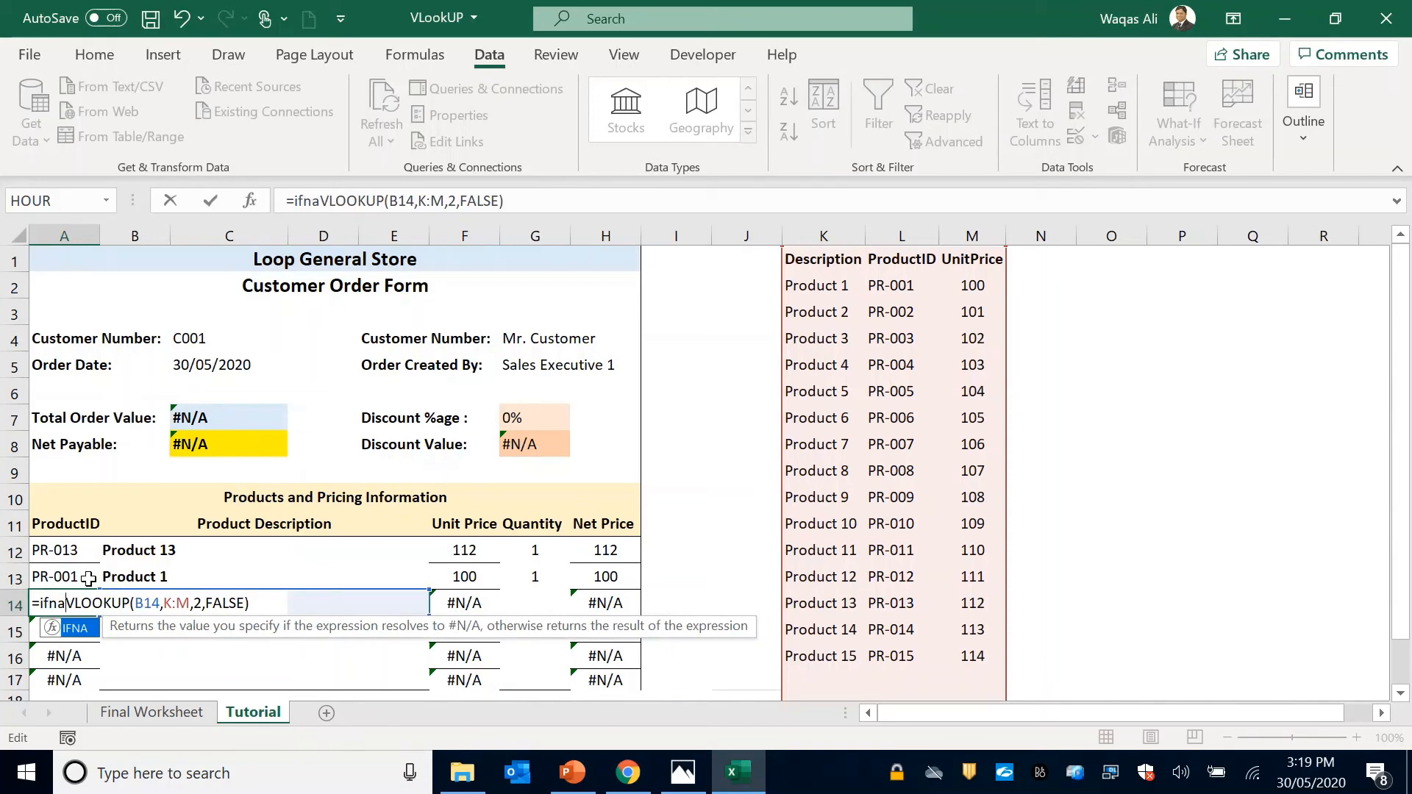
key(Tab)
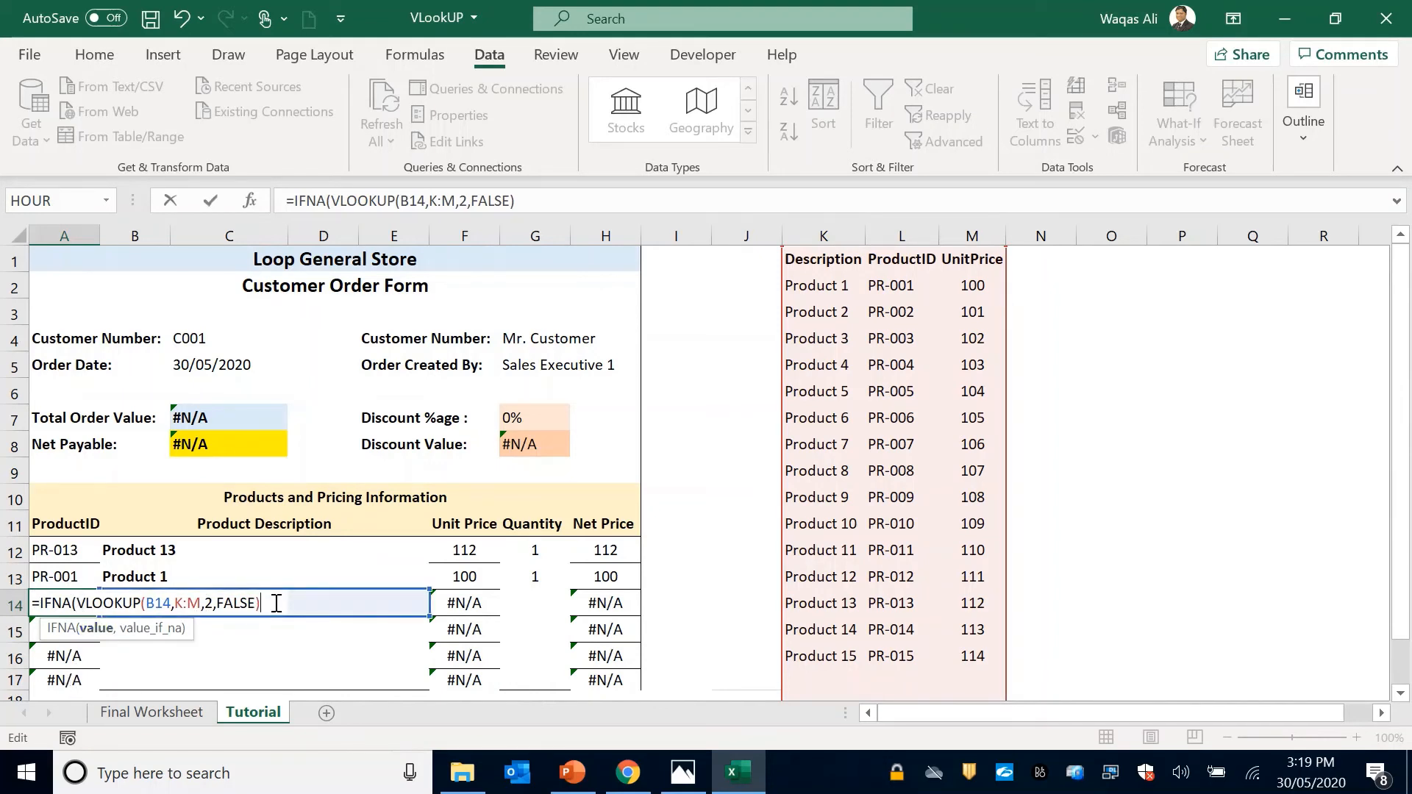
text(,)
text())
key(Return)
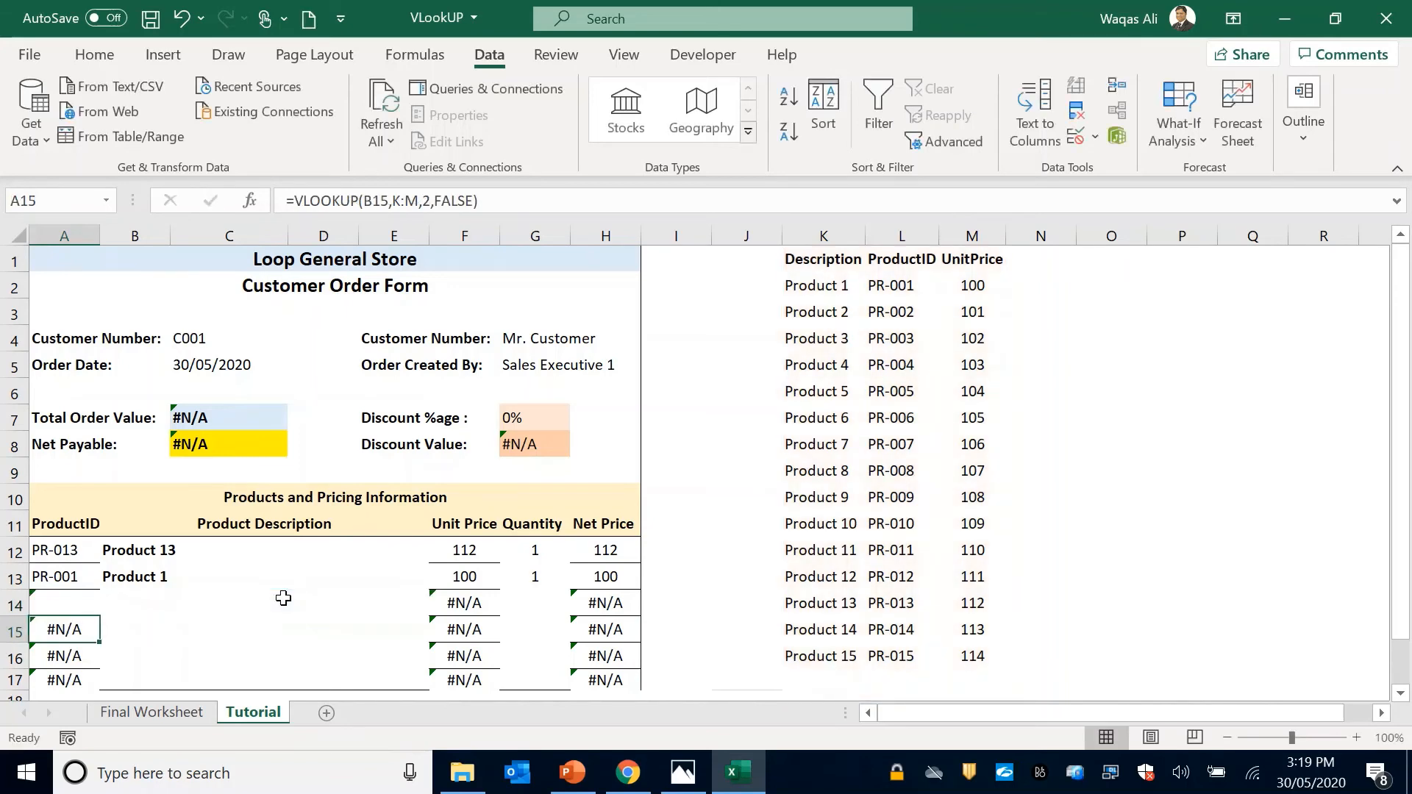
Step: Copy the IFNA formula from A14 and paste it as formulas only over the ProductID cells A12:A17
click(63, 601)
right_click(62, 601)
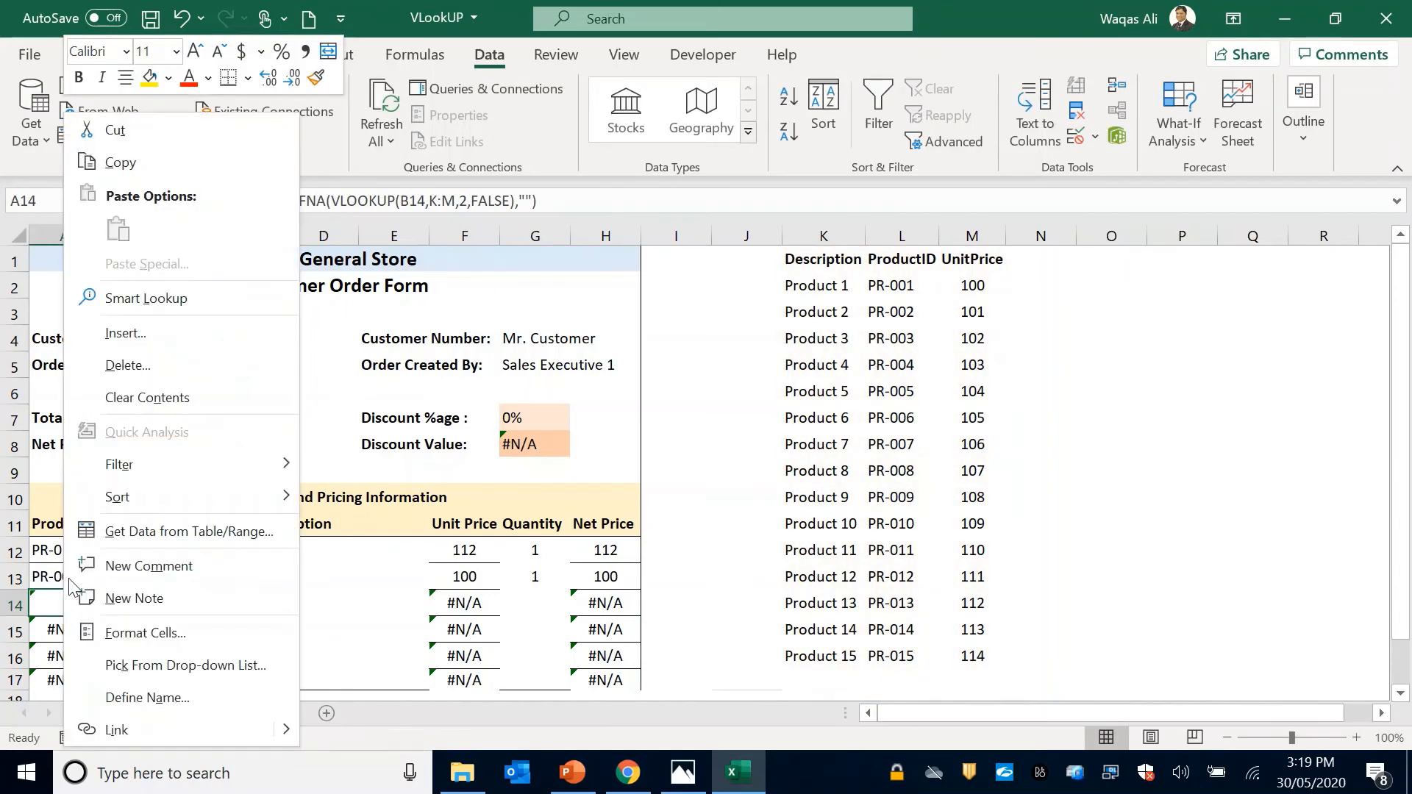
click(156, 163)
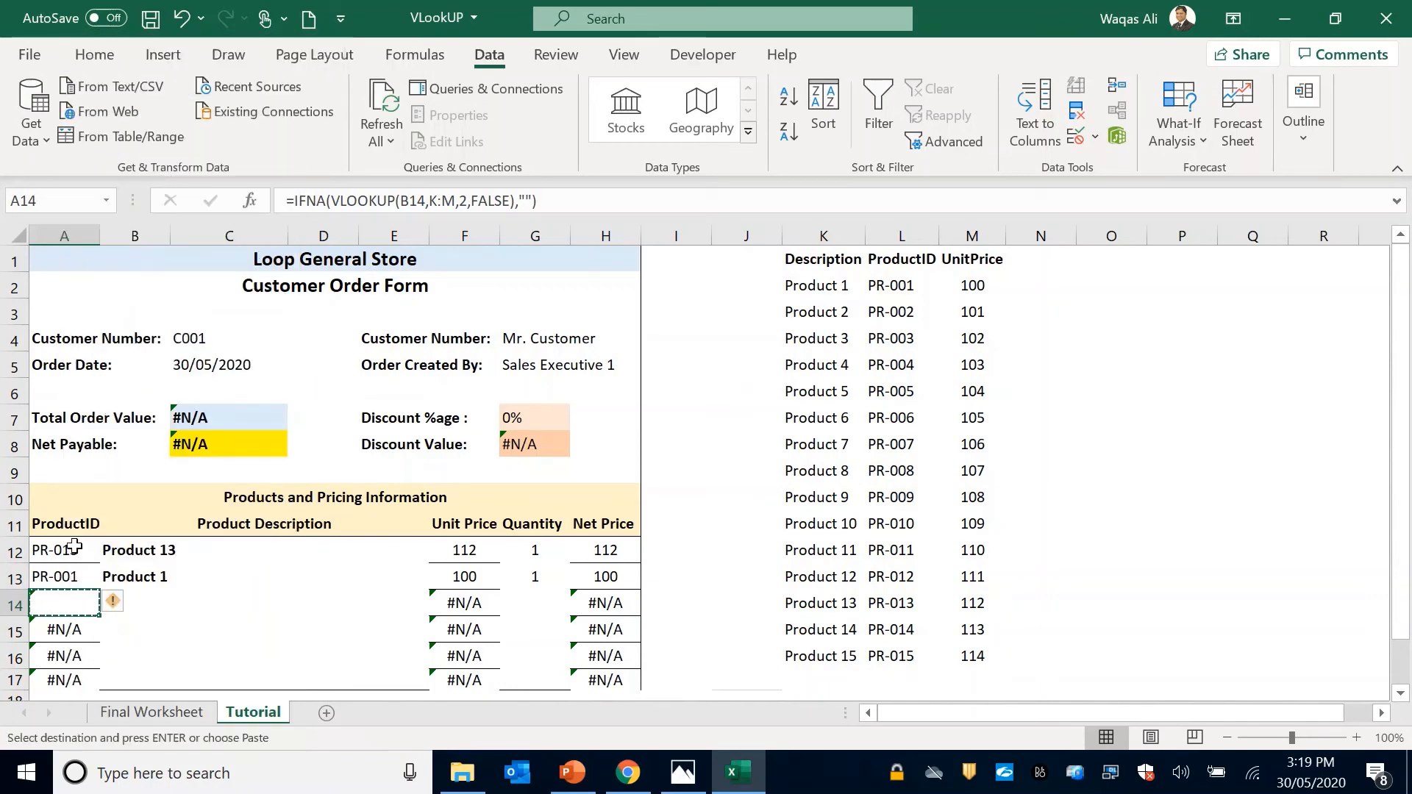
drag(70, 550, 67, 677)
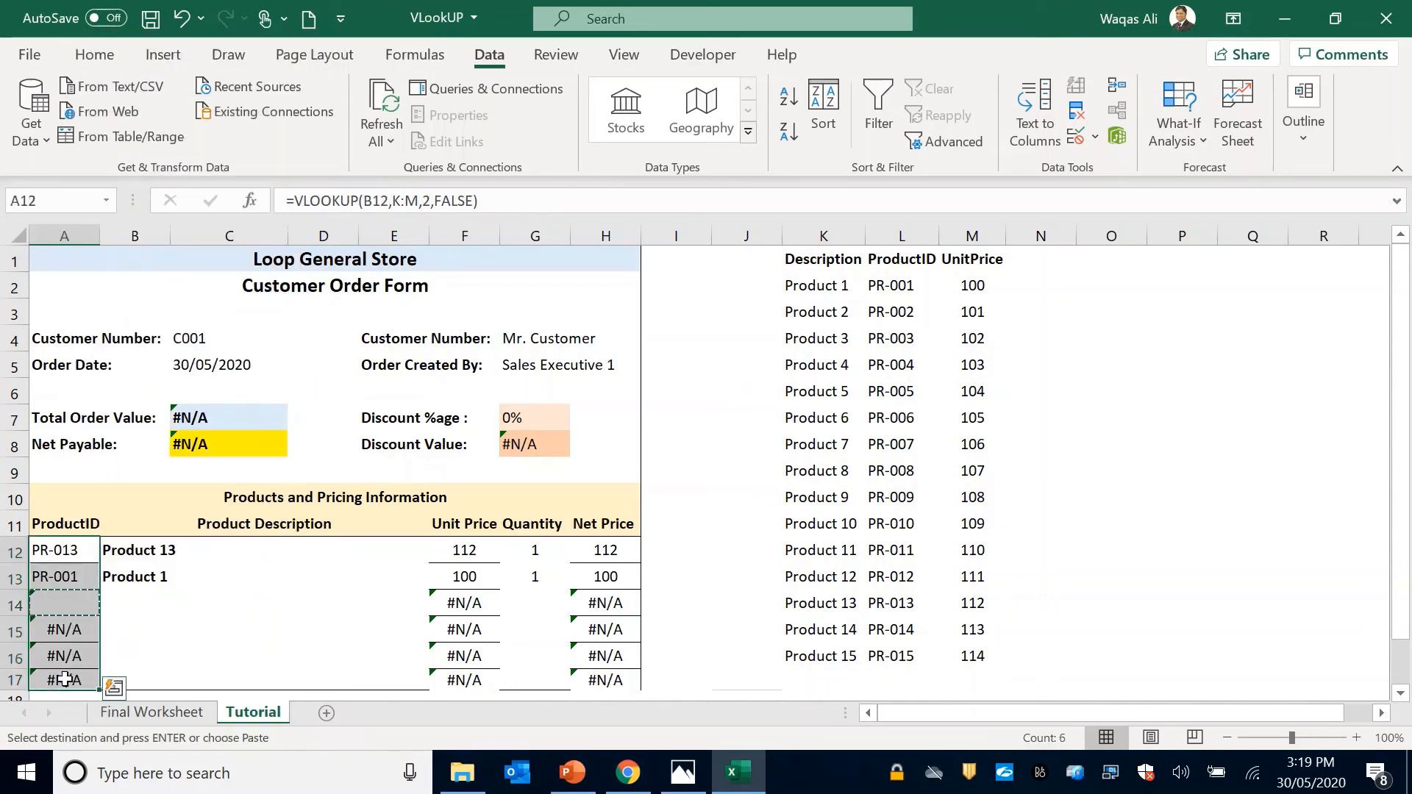
right_click(71, 665)
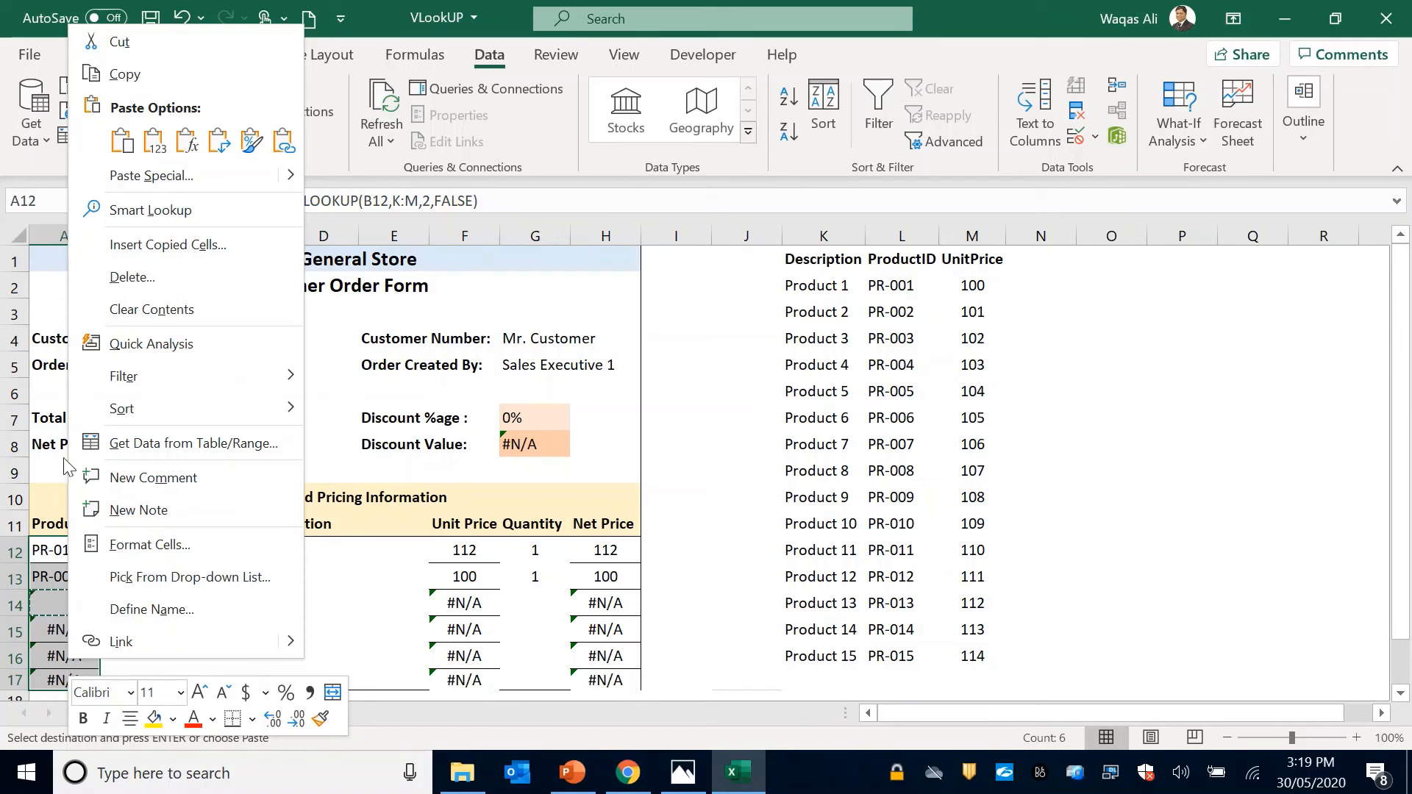
click(187, 139)
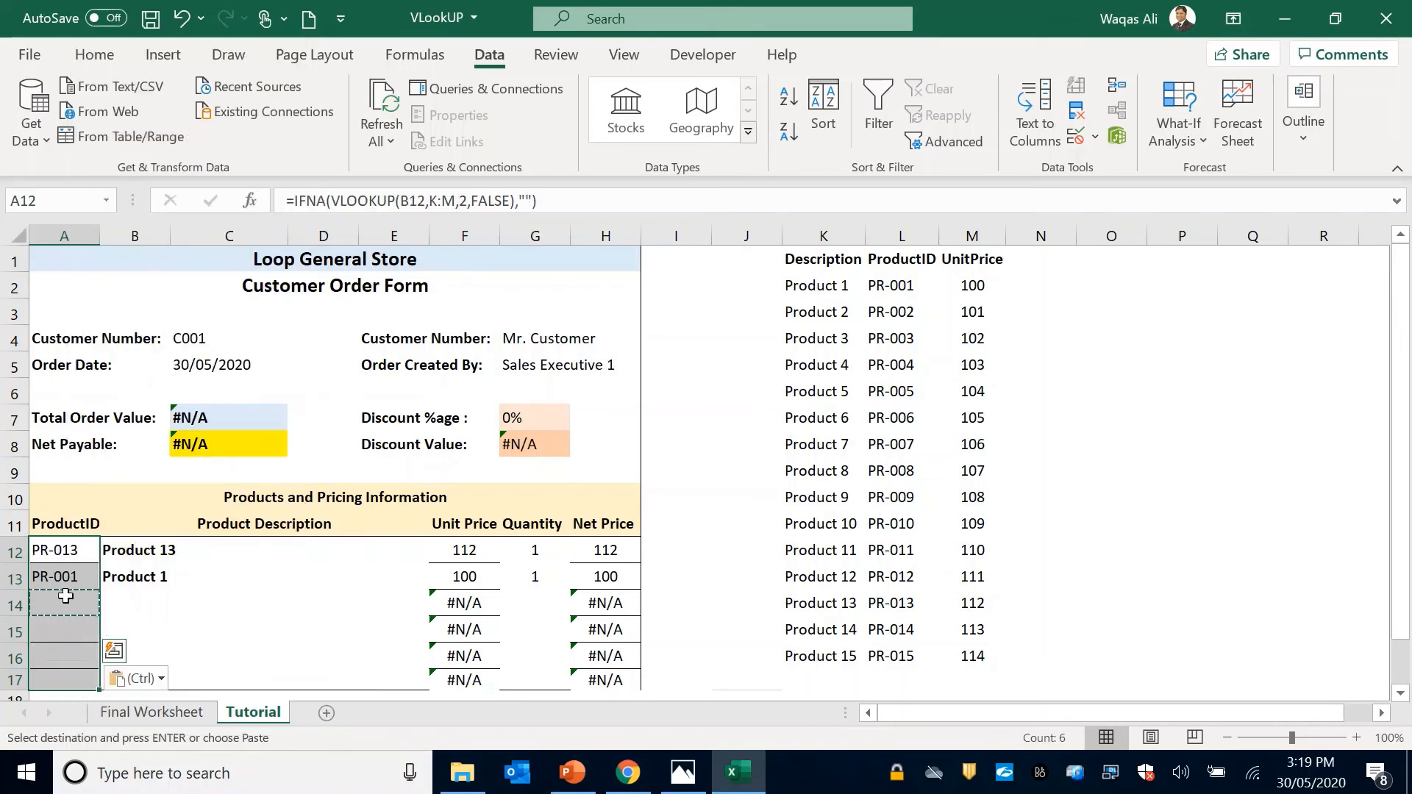
key(Escape)
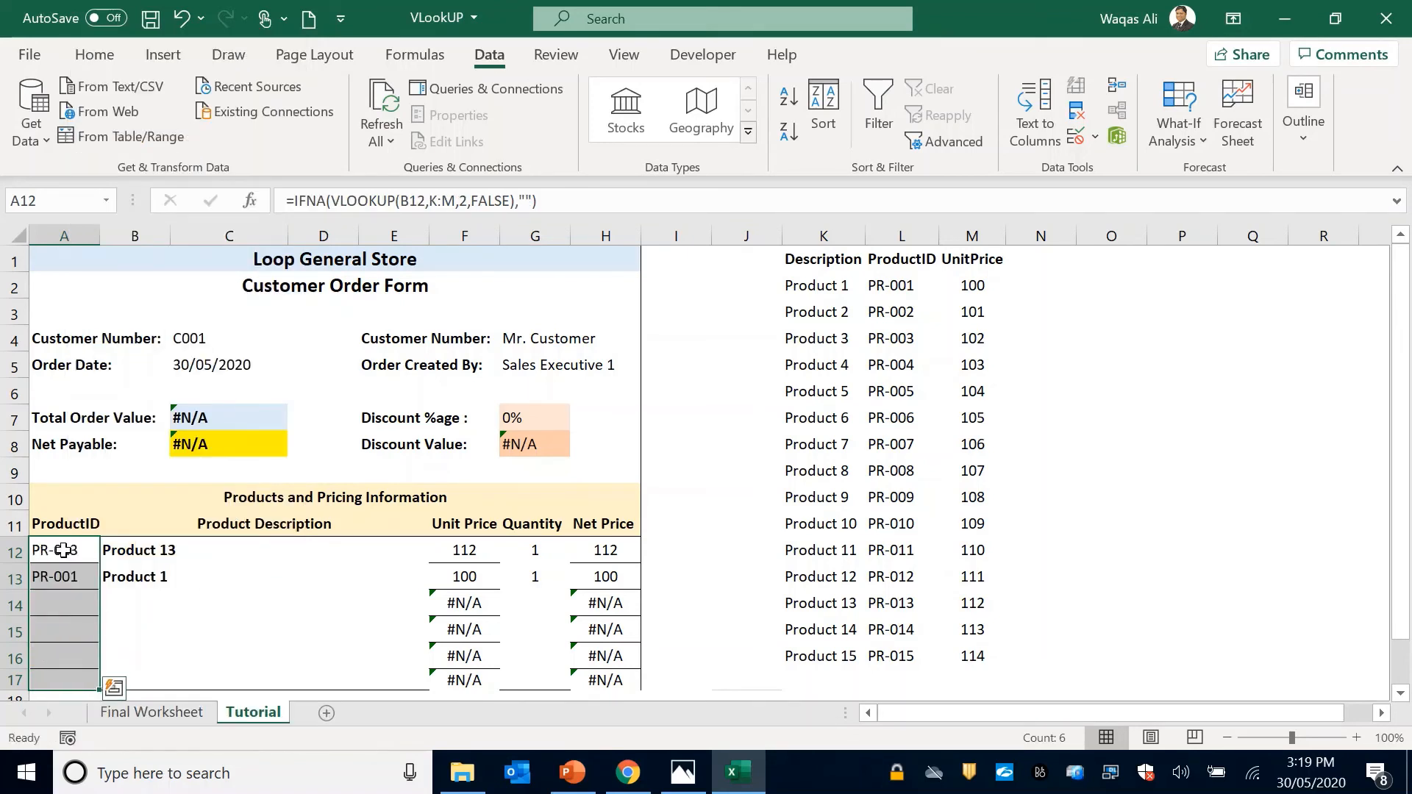
Step: Check the pasted IFNA formulas cell by cell in the ProductID column
key(Down)
key(Down)
key(Down)
key(Up)
key(Down)
key(Down)
key(Up)
key(Up)
key(Up)
key(Down)
key(Down)
key(Up)
key(Up)
key(Down)
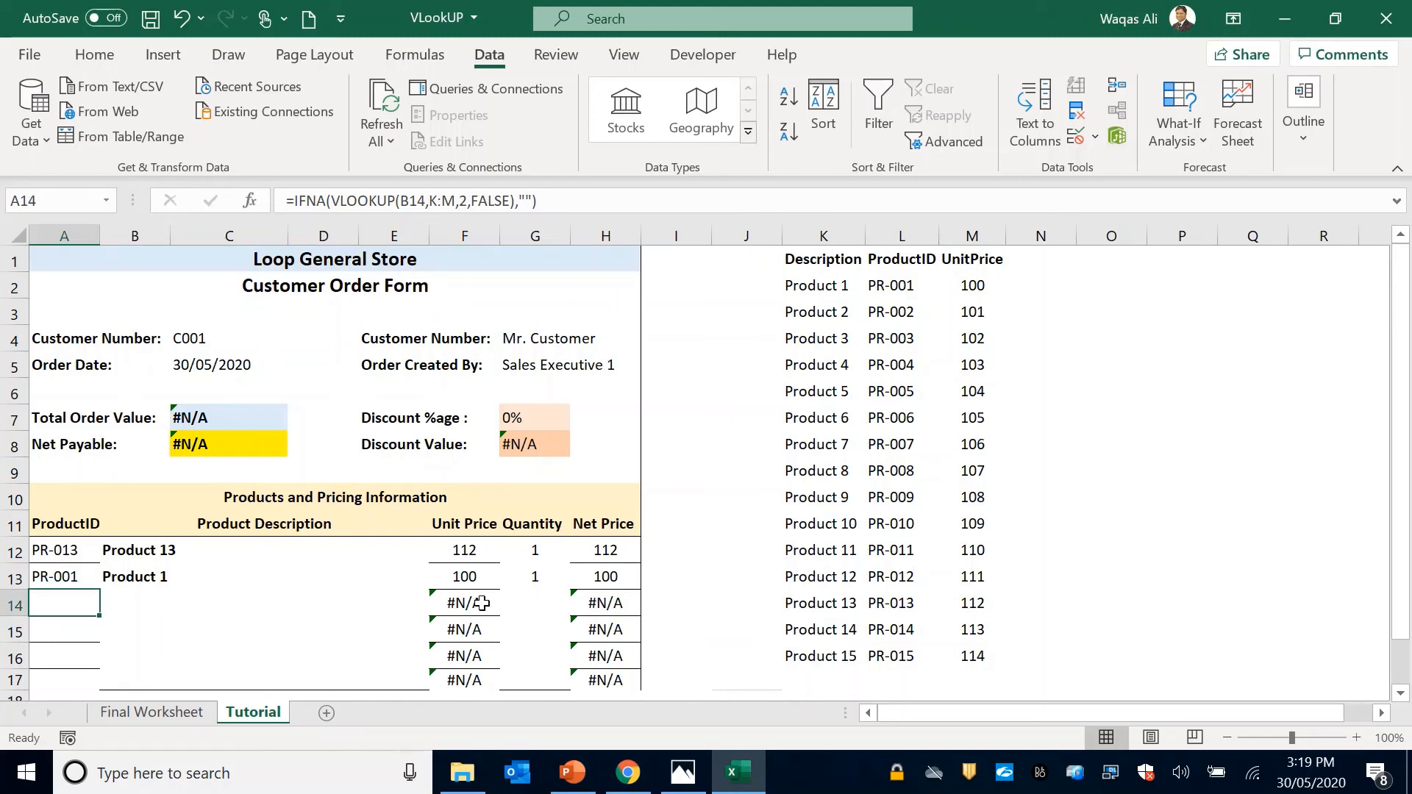
Step: Wrap the Unit Price lookup in F12 in IFNA with an empty text fallback: =IFNA(VLOOKUP(B12,K:M,3,FALSE),"")
double_click(466, 550)
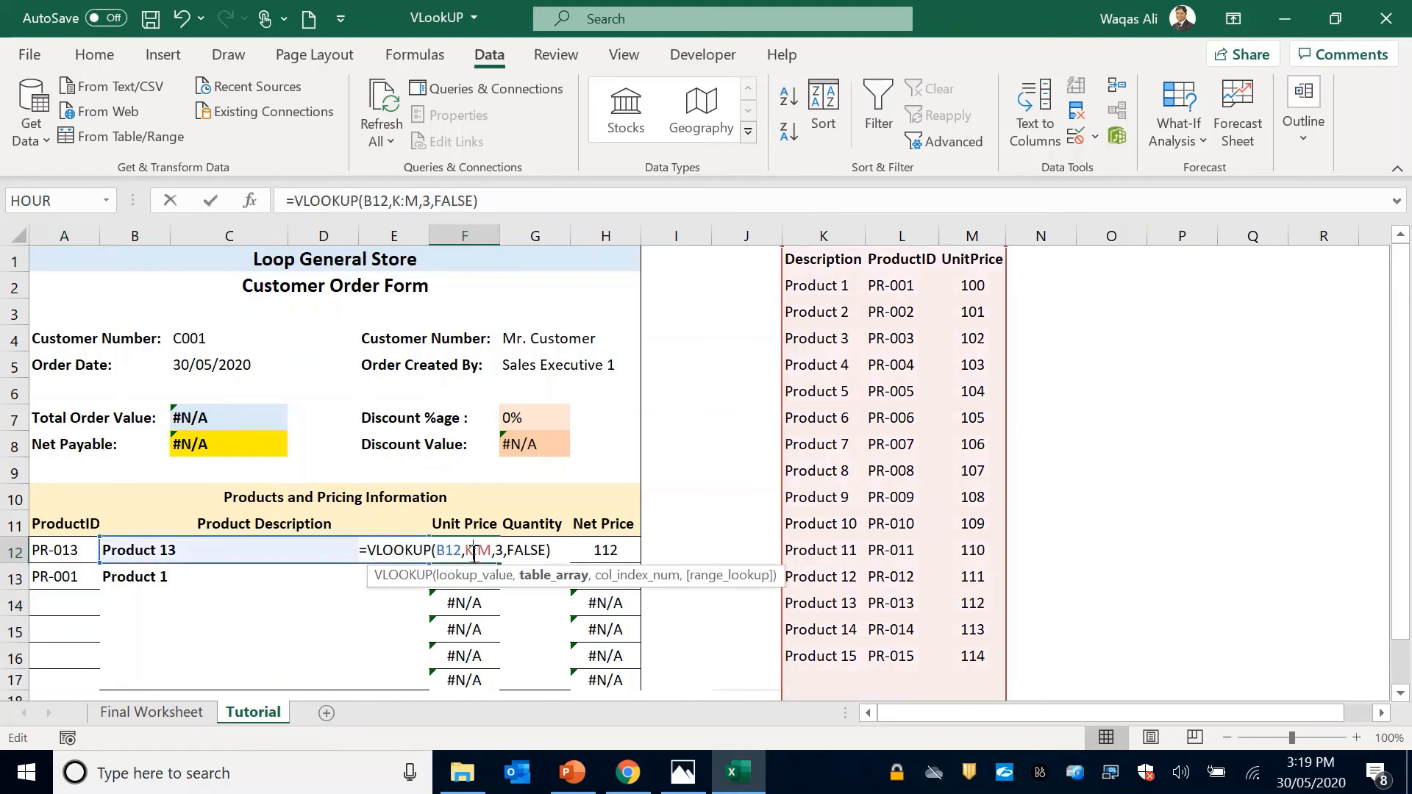
click(371, 553)
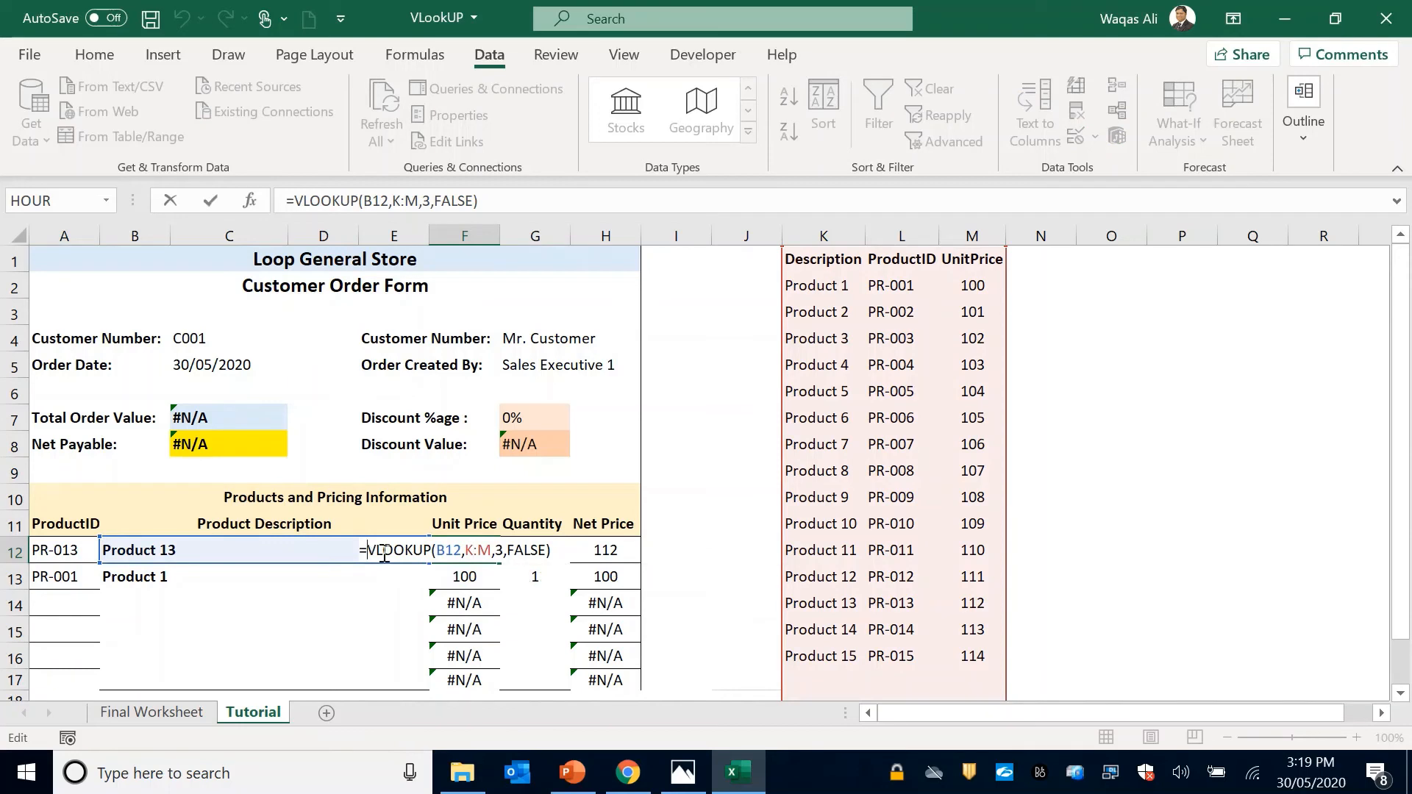
text(if)
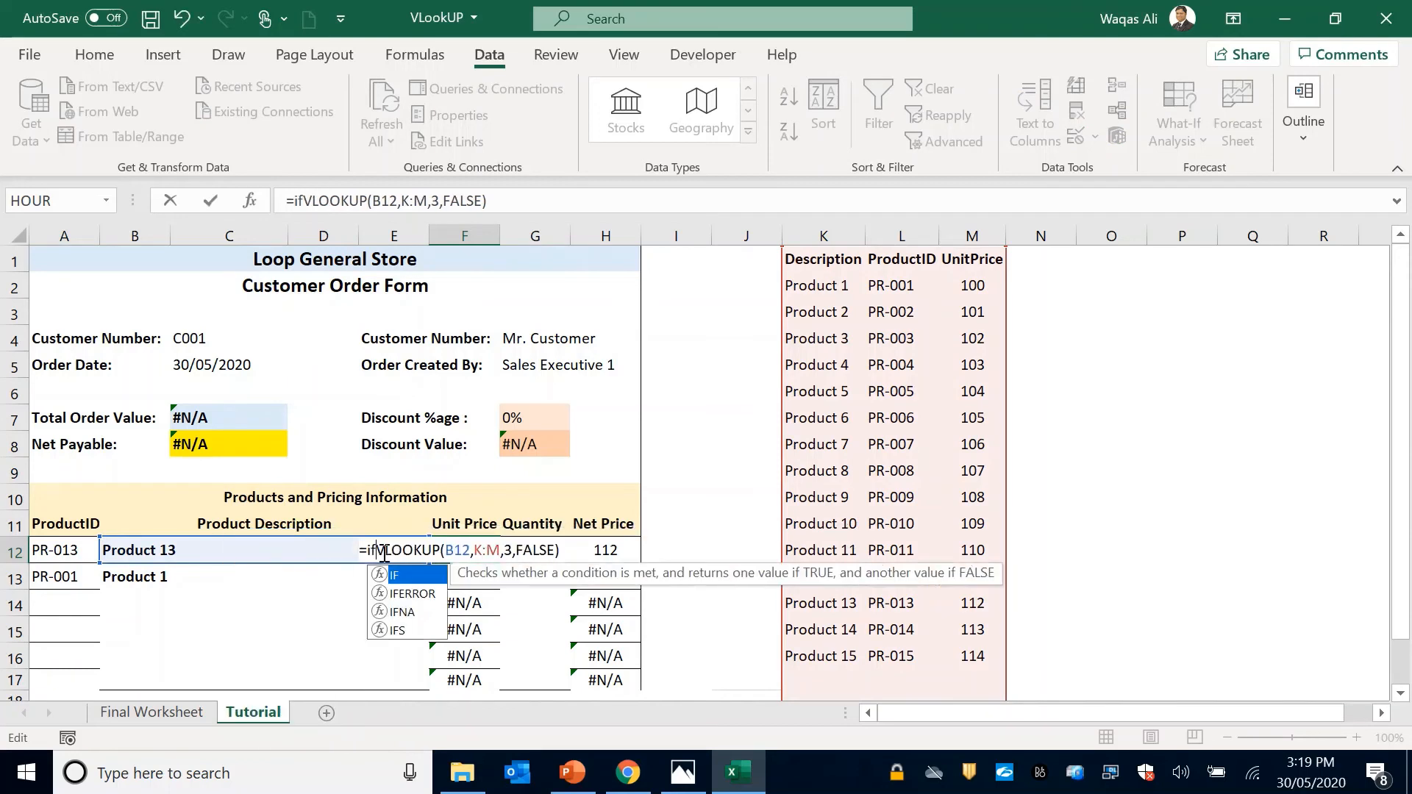
key(Down)
key(Down)
key(Tab)
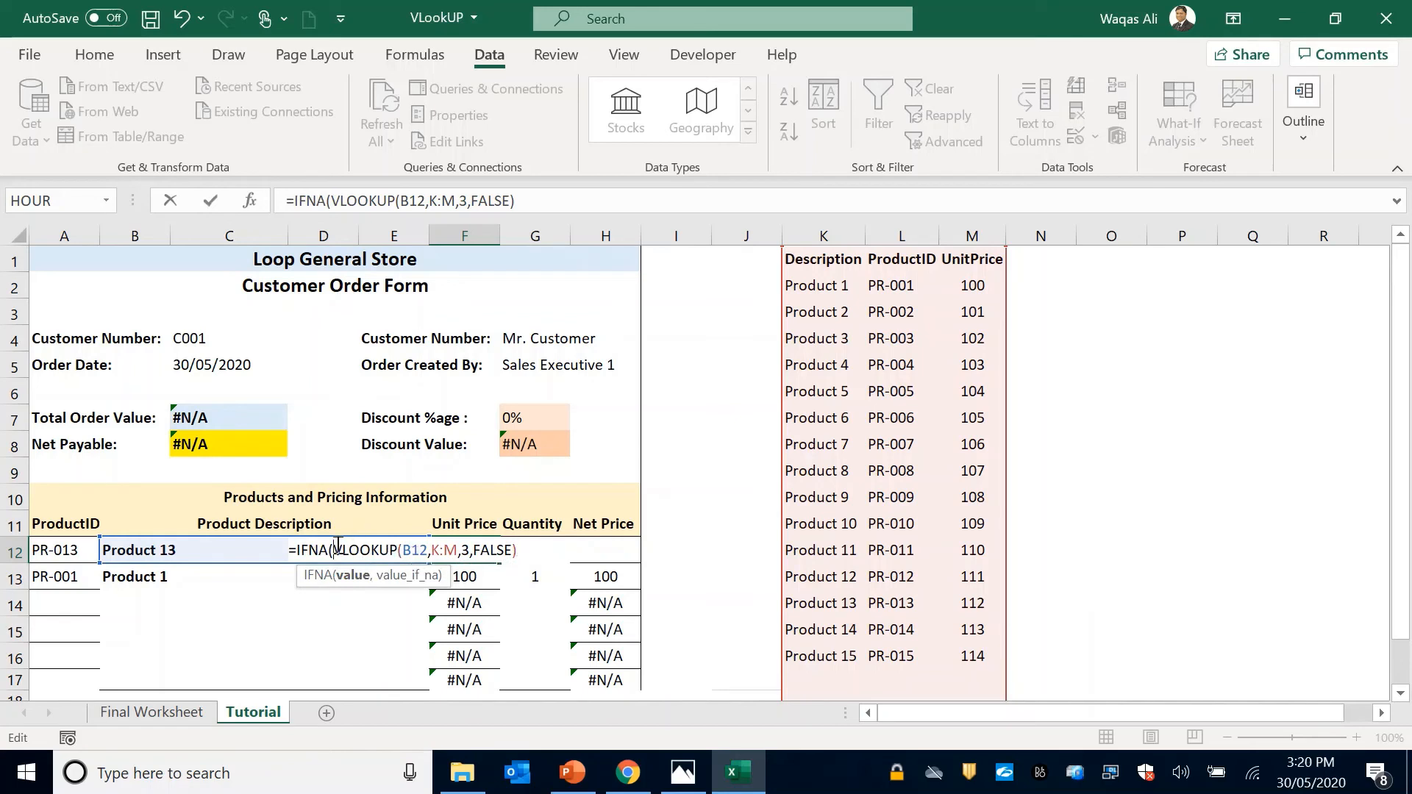
text(,)
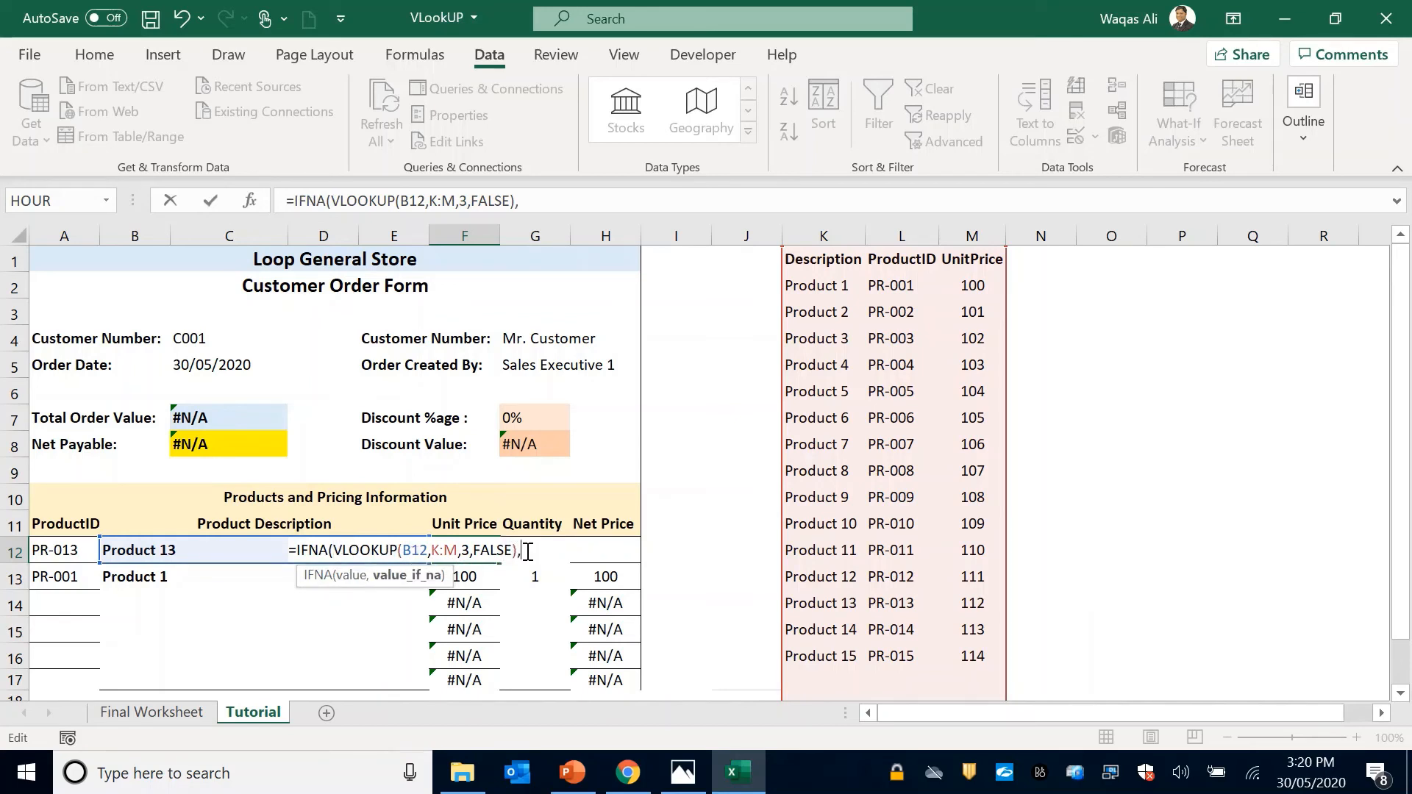
text(""))
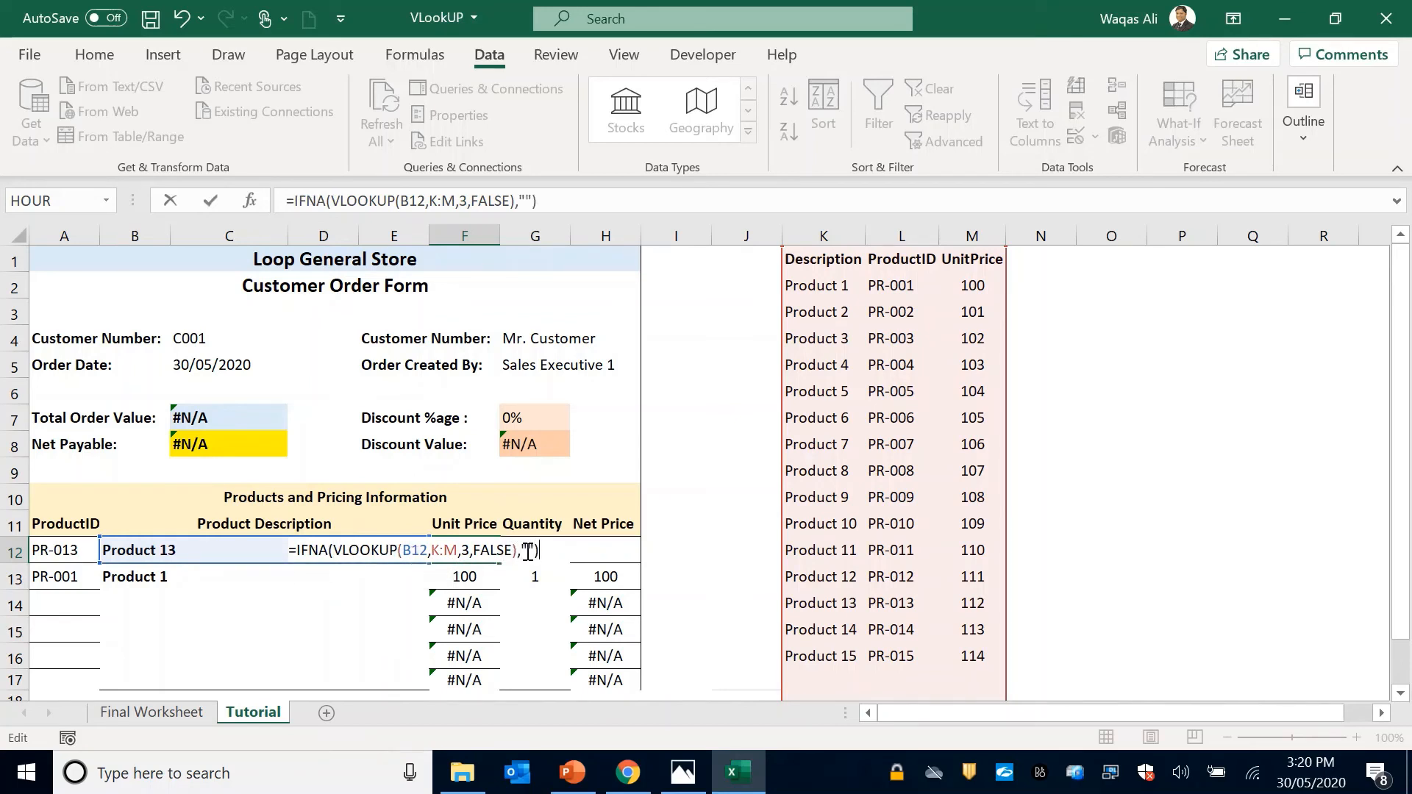
key(Return)
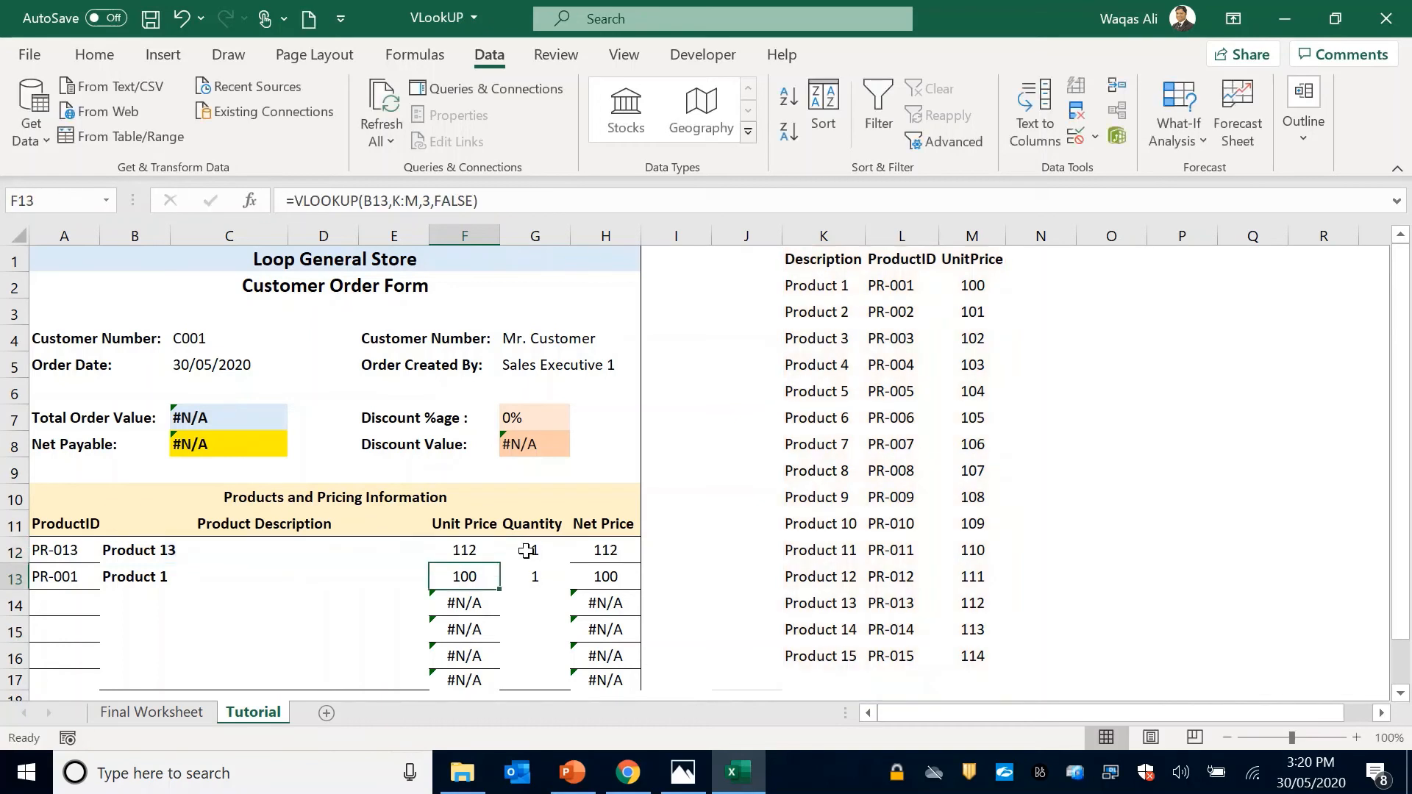
Step: Fill the IFNA Unit Price formula from F12 down through F17 and check the copied cells
click(474, 548)
click(506, 575)
click(481, 553)
drag(499, 563, 492, 692)
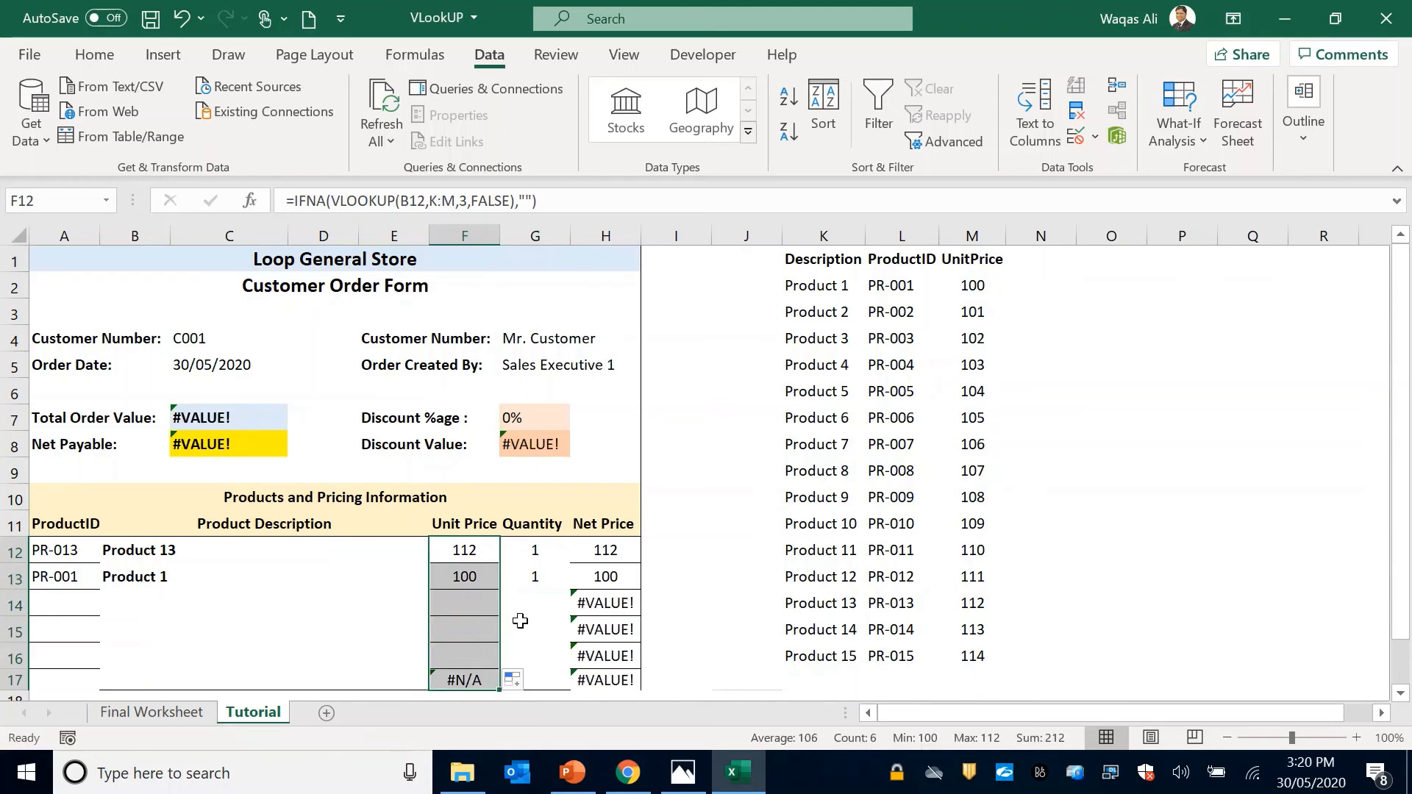
click(441, 658)
click(462, 612)
click(458, 677)
click(482, 604)
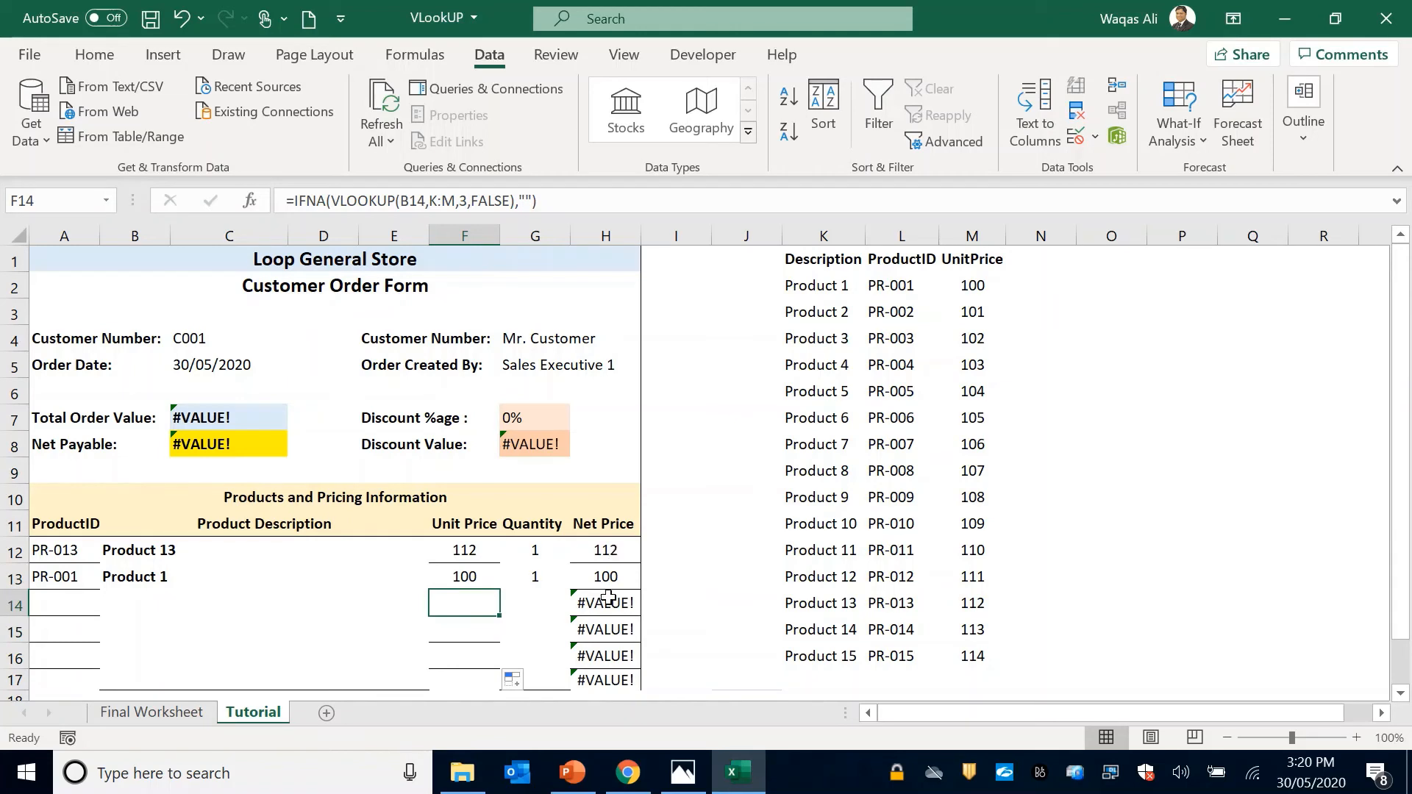
Step: Change the Net Price formula in H12 to return empty text when the quantity is blank: =IF(G12="","",F12*G12)
double_click(605, 551)
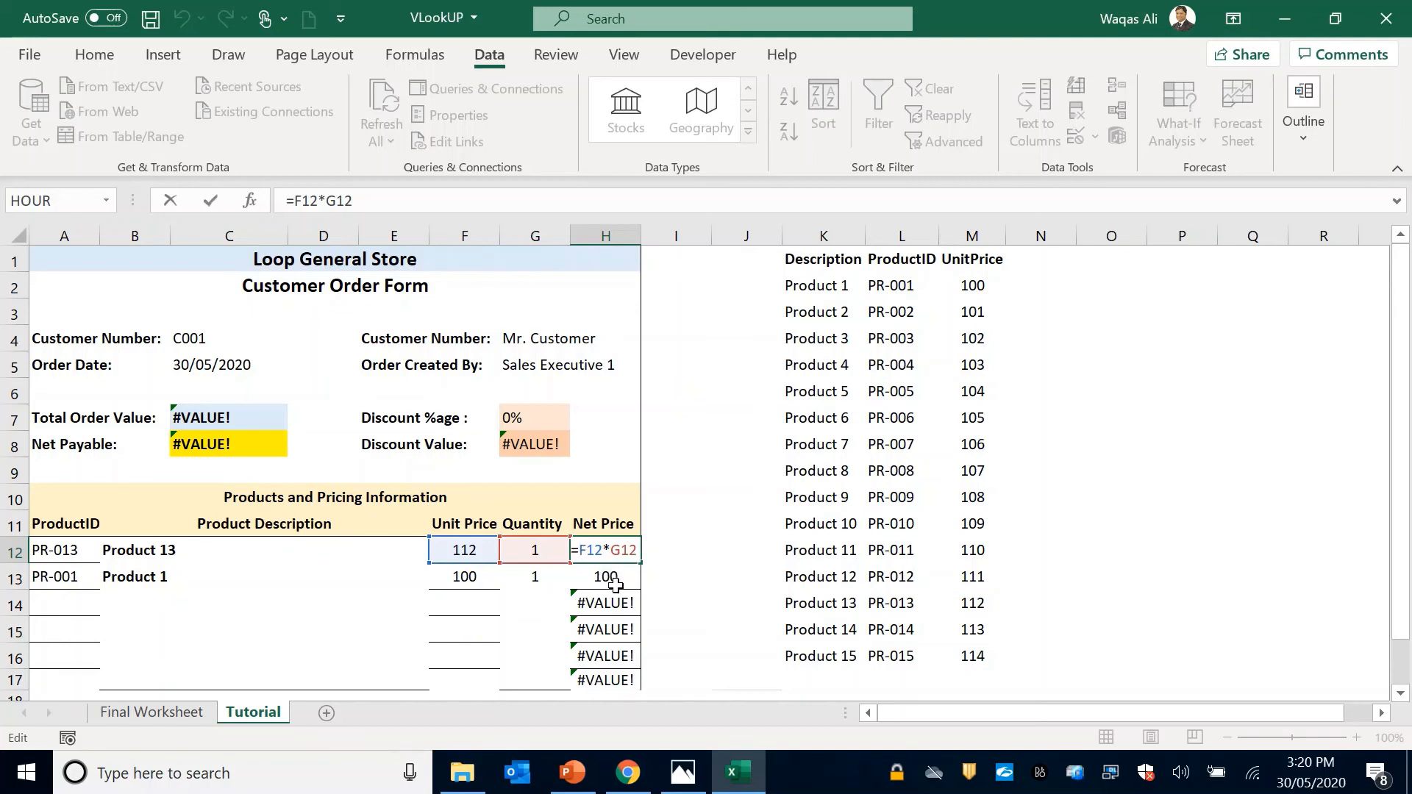
text(if)
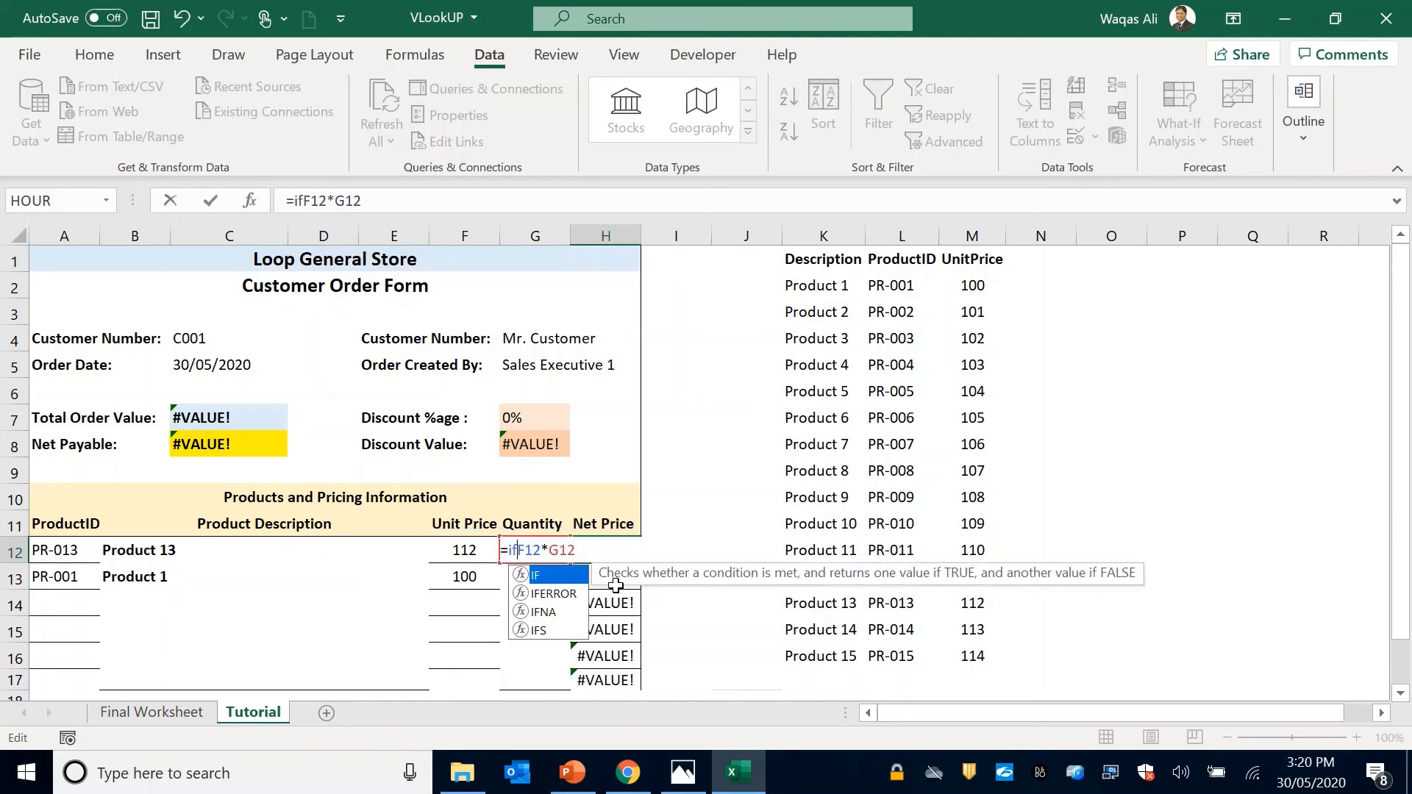
key(Tab)
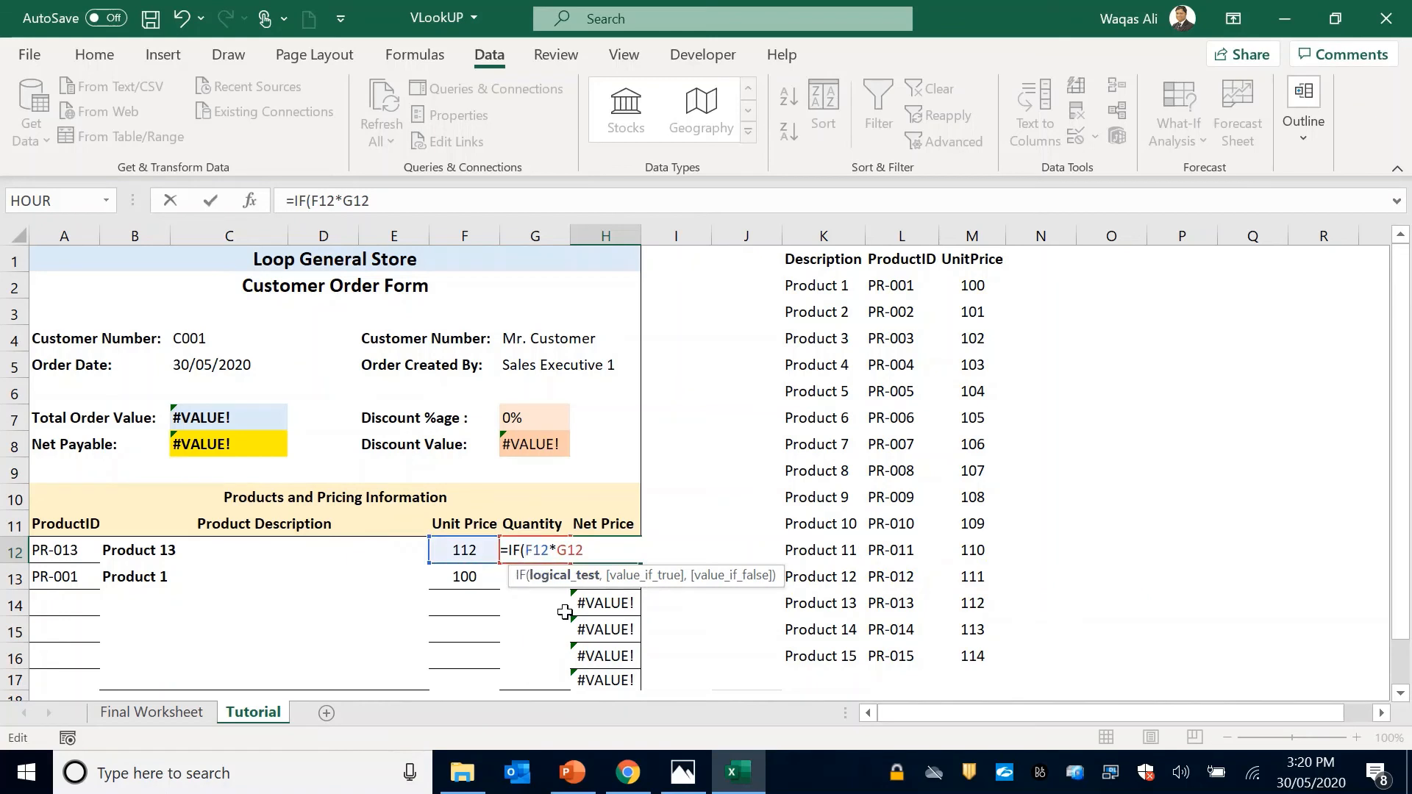
text(G)
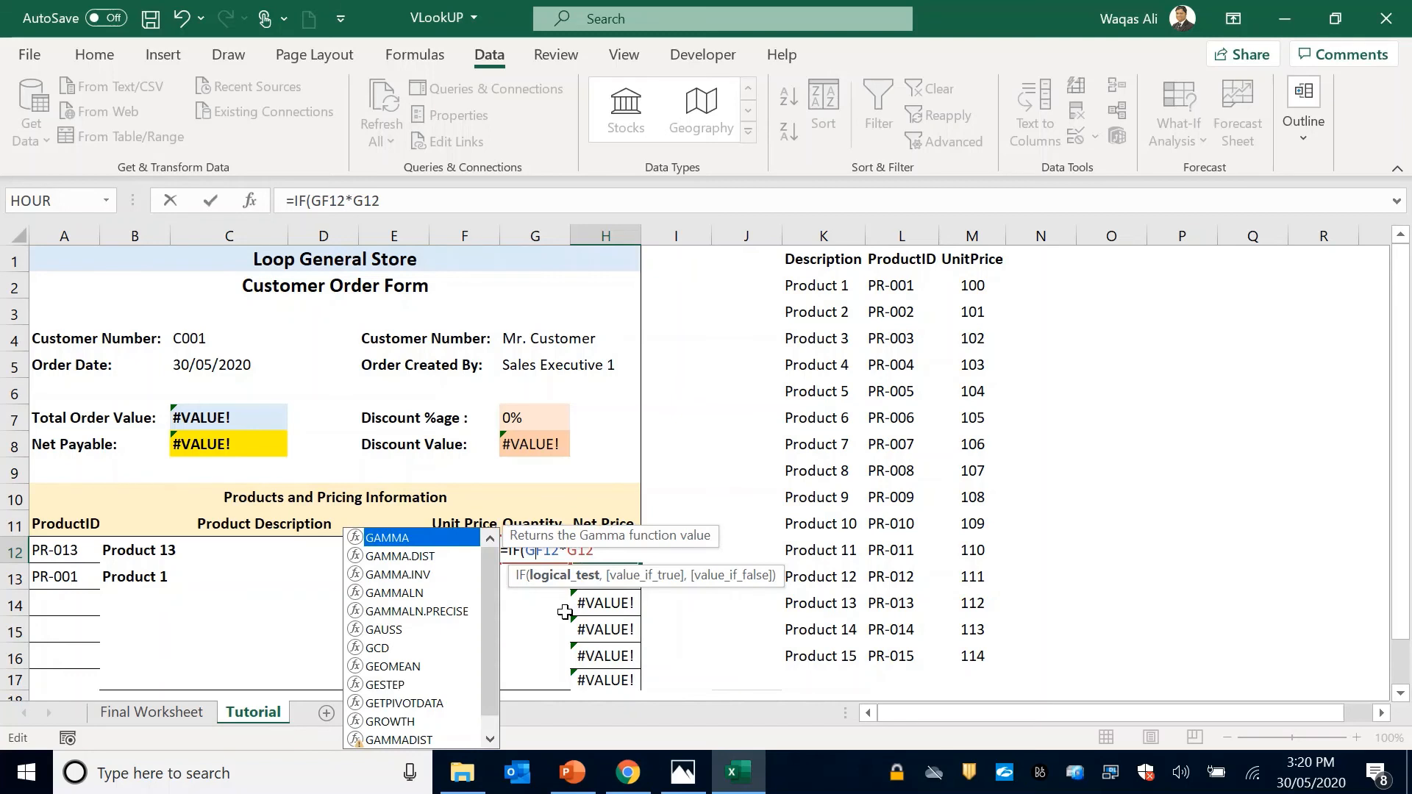
text(12)
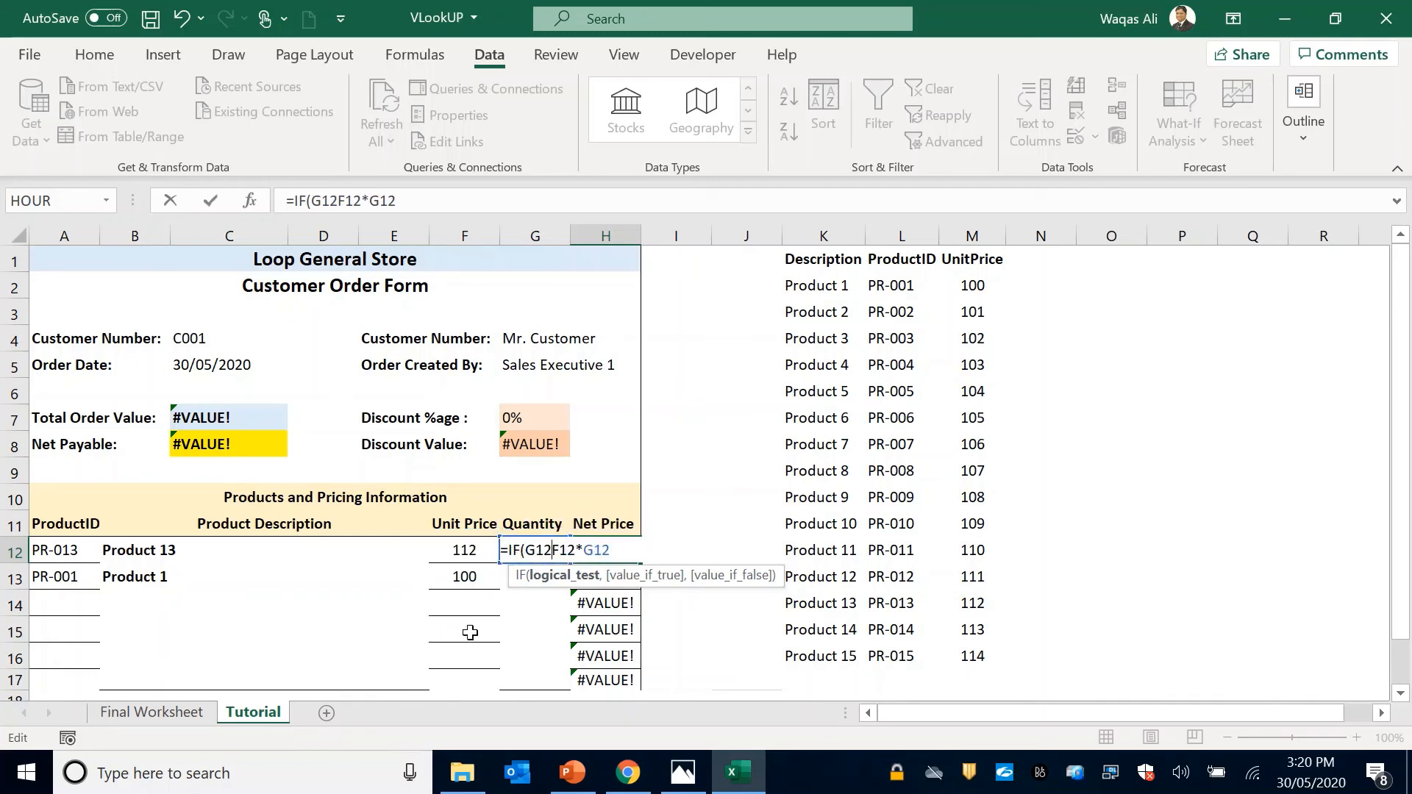
text(="")
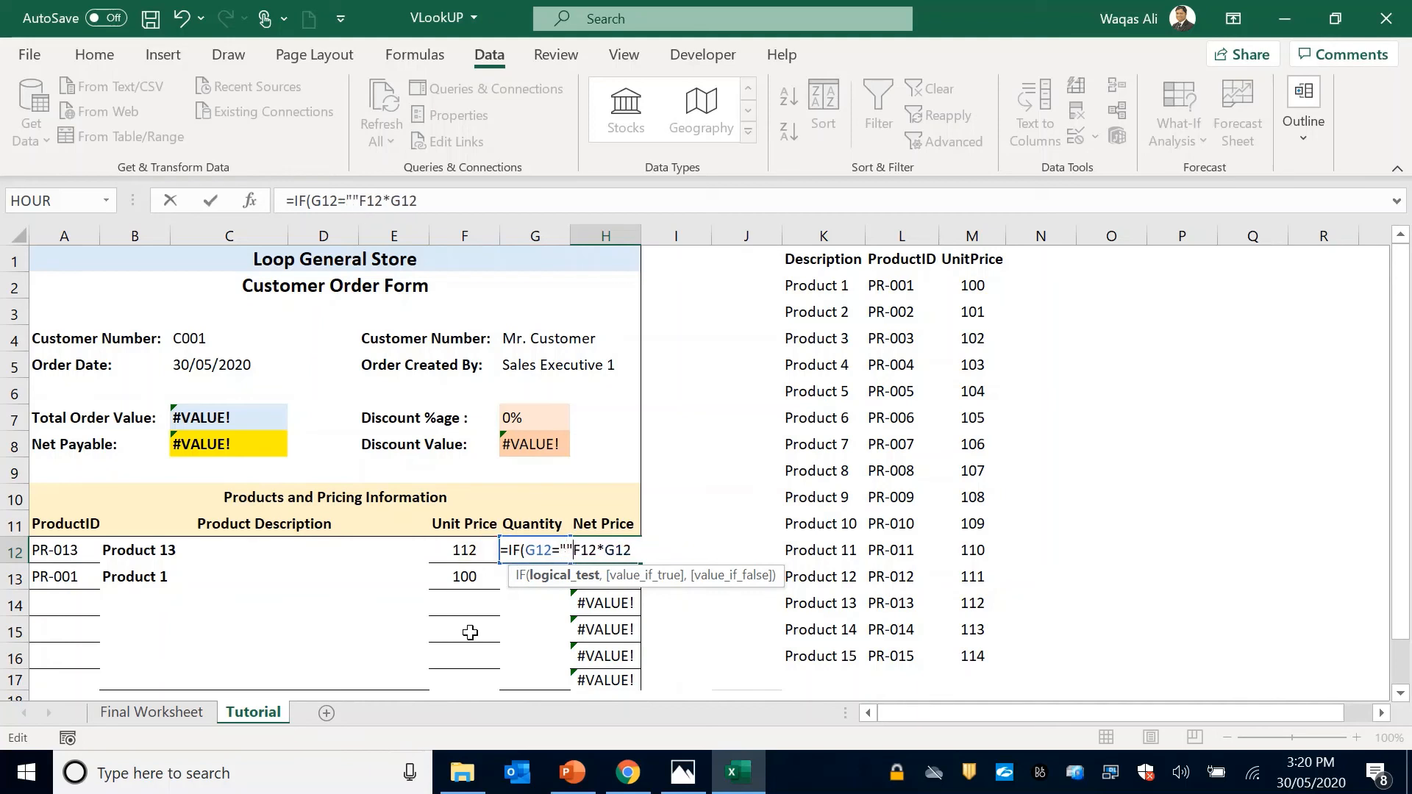
text(,)
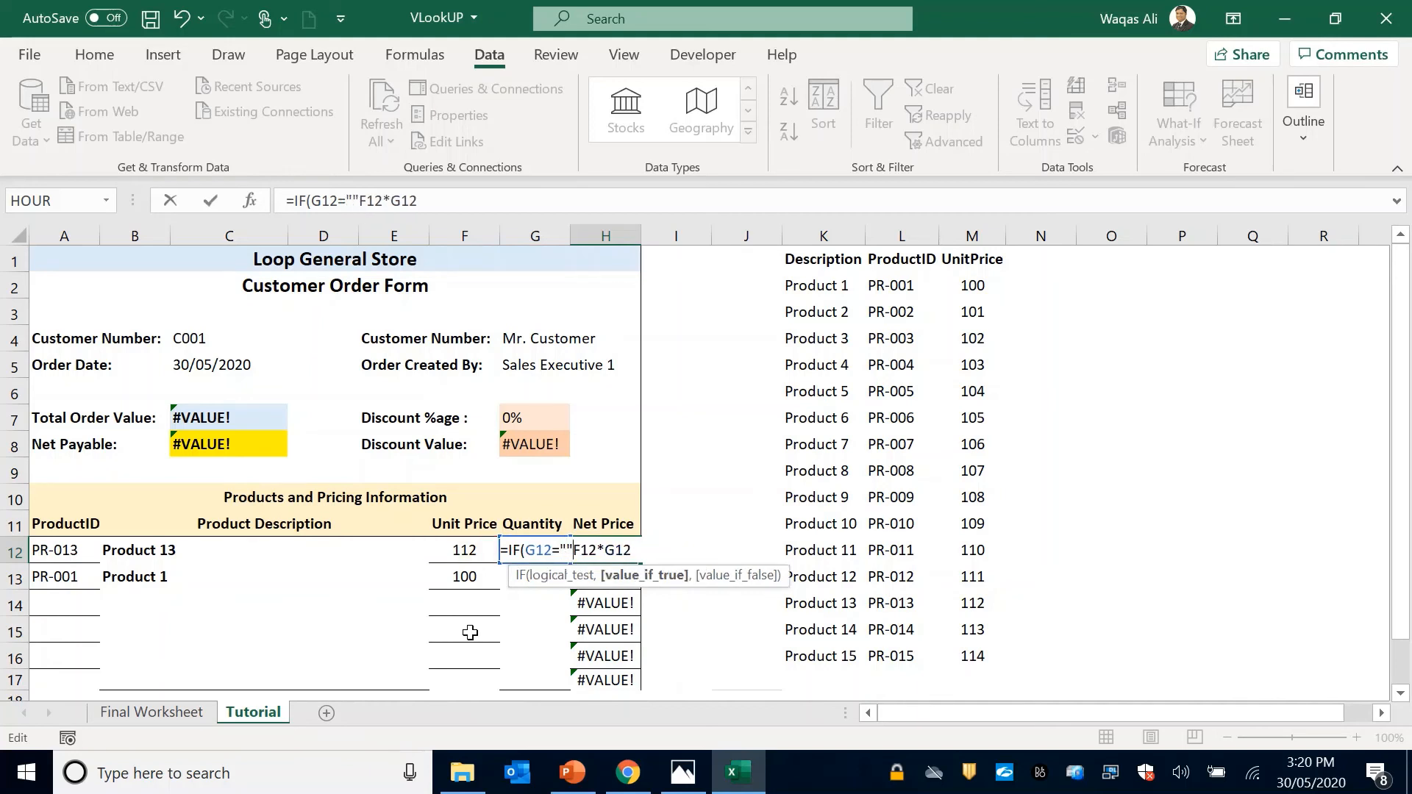
text("")
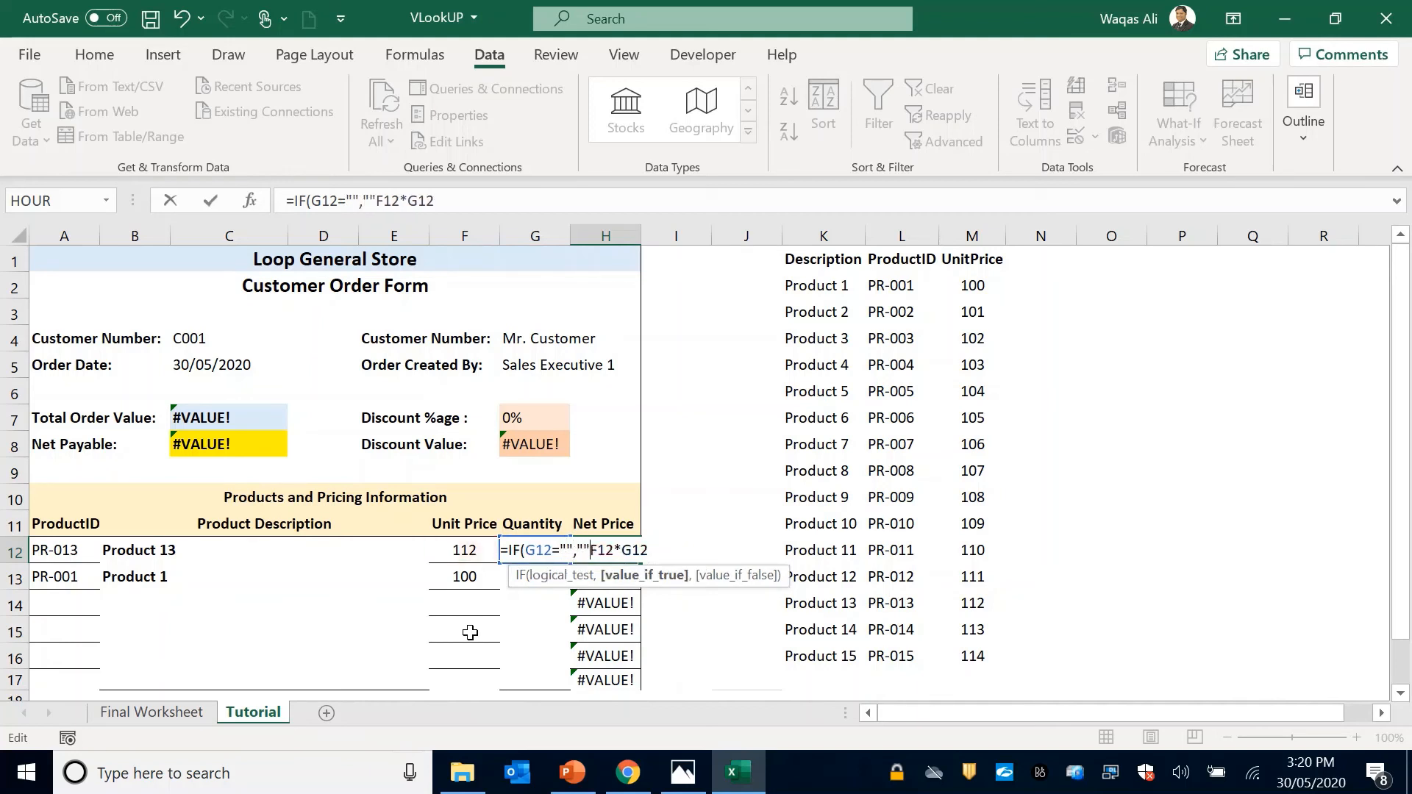
text(,)
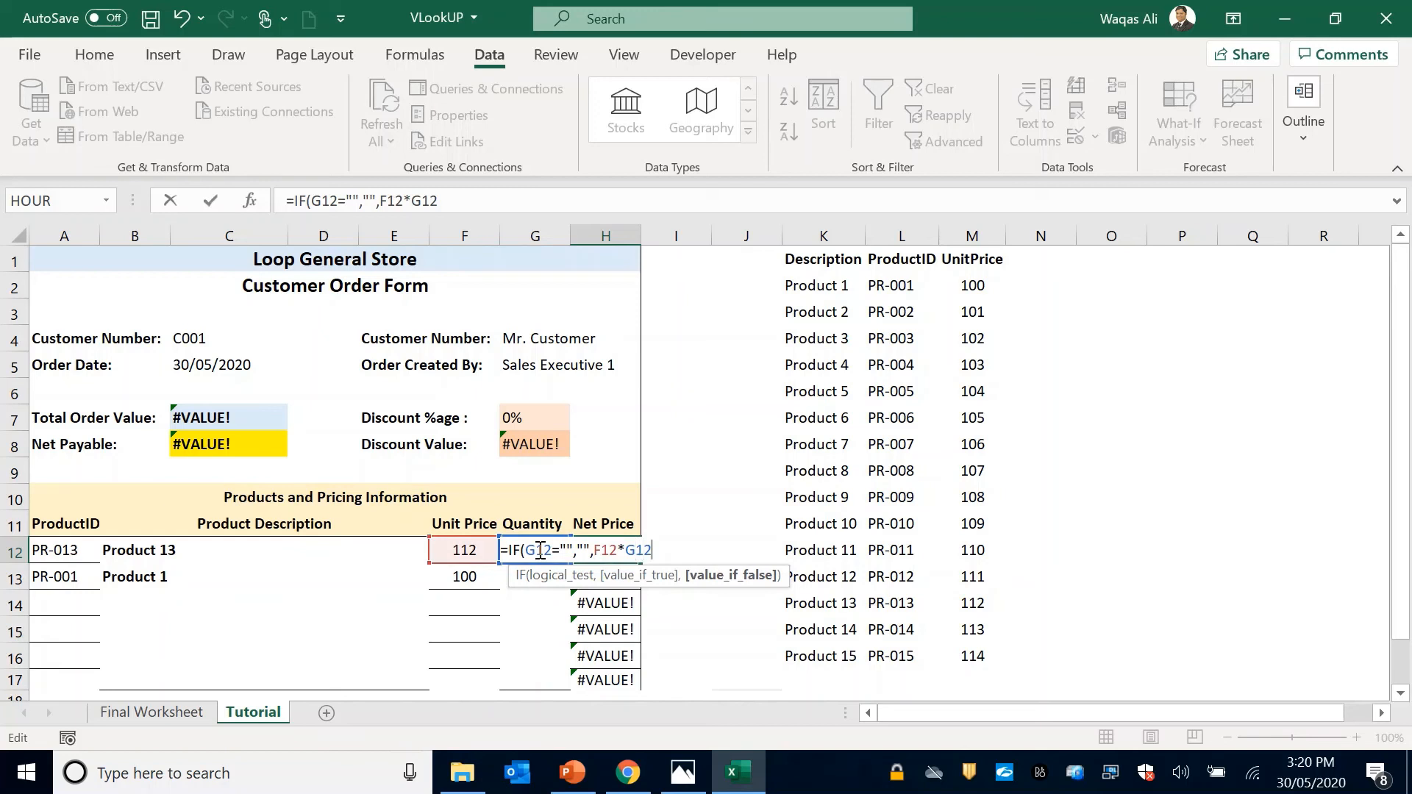
text())
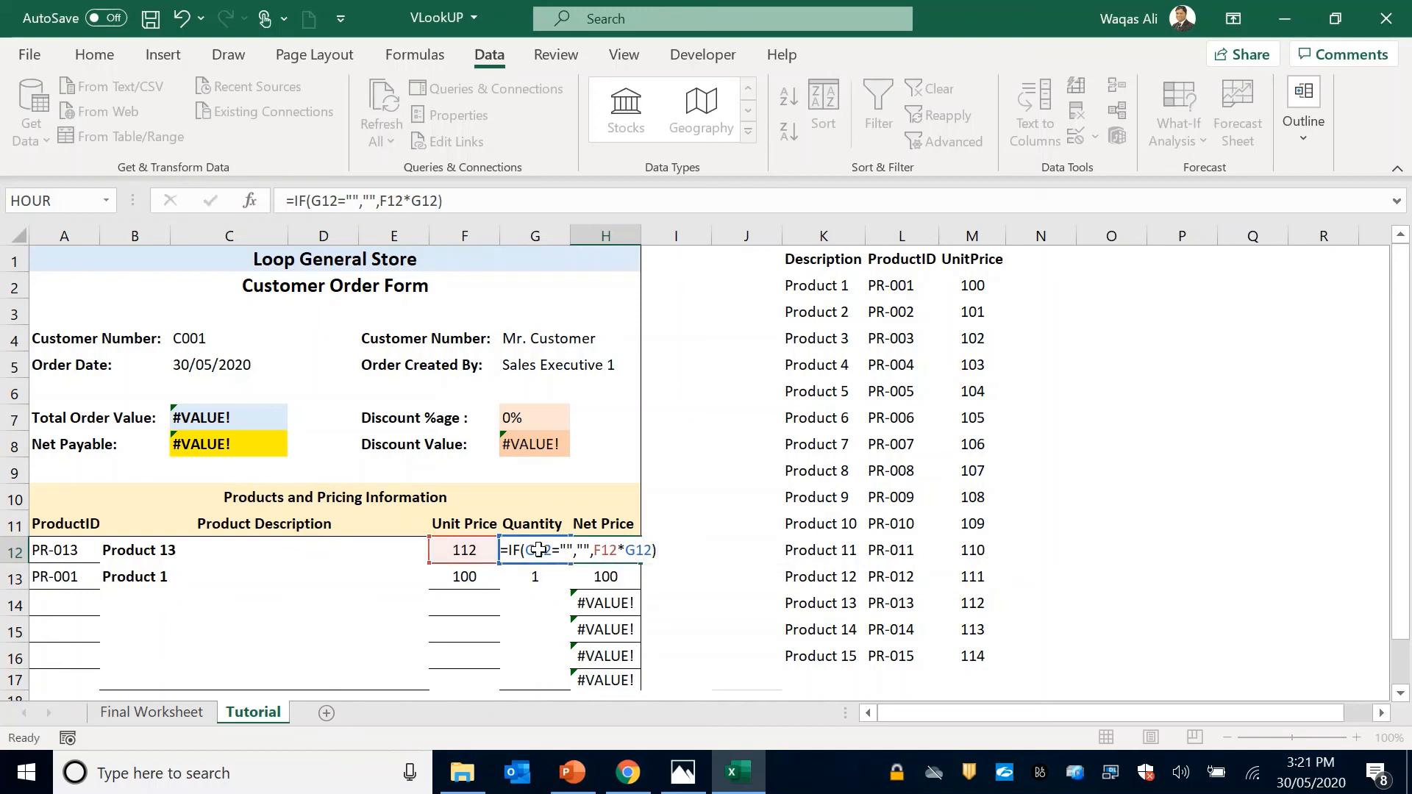
key(Return)
Step: Fill the Net Price IF formula from H12 down through H17
click(605, 548)
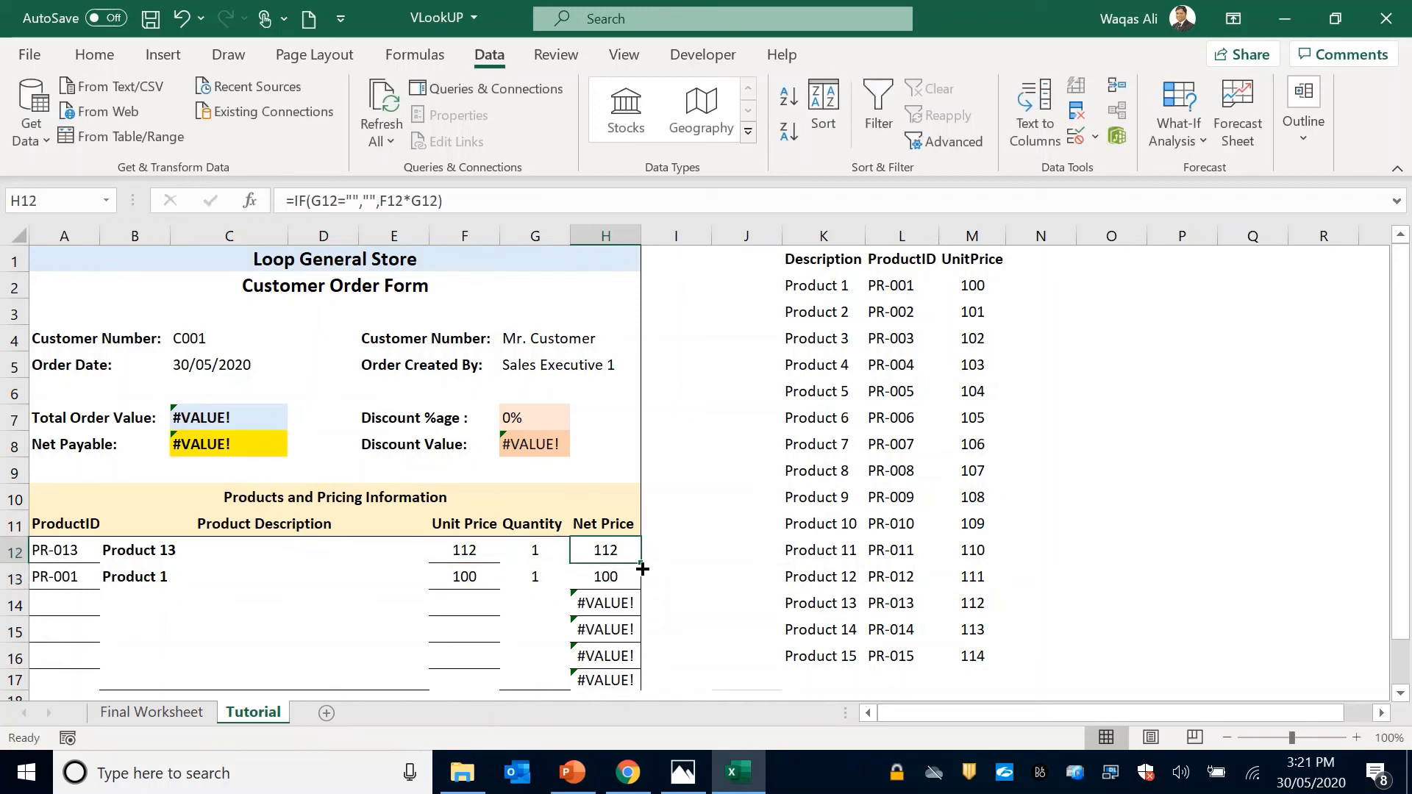
drag(644, 568, 630, 685)
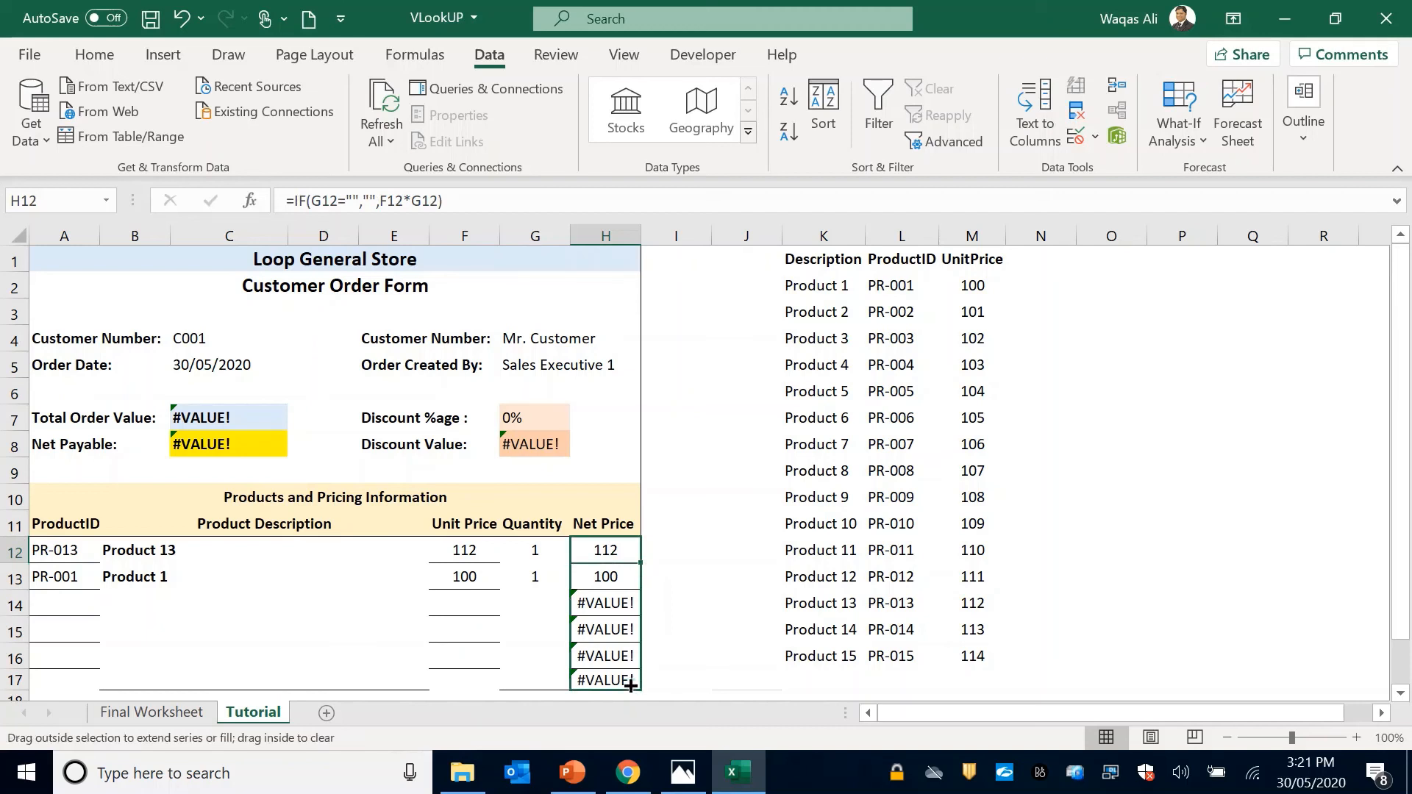
click(604, 602)
Step: Clear all borders from the order lines in A12:H17 and apply an outside border around the range
drag(58, 551, 589, 671)
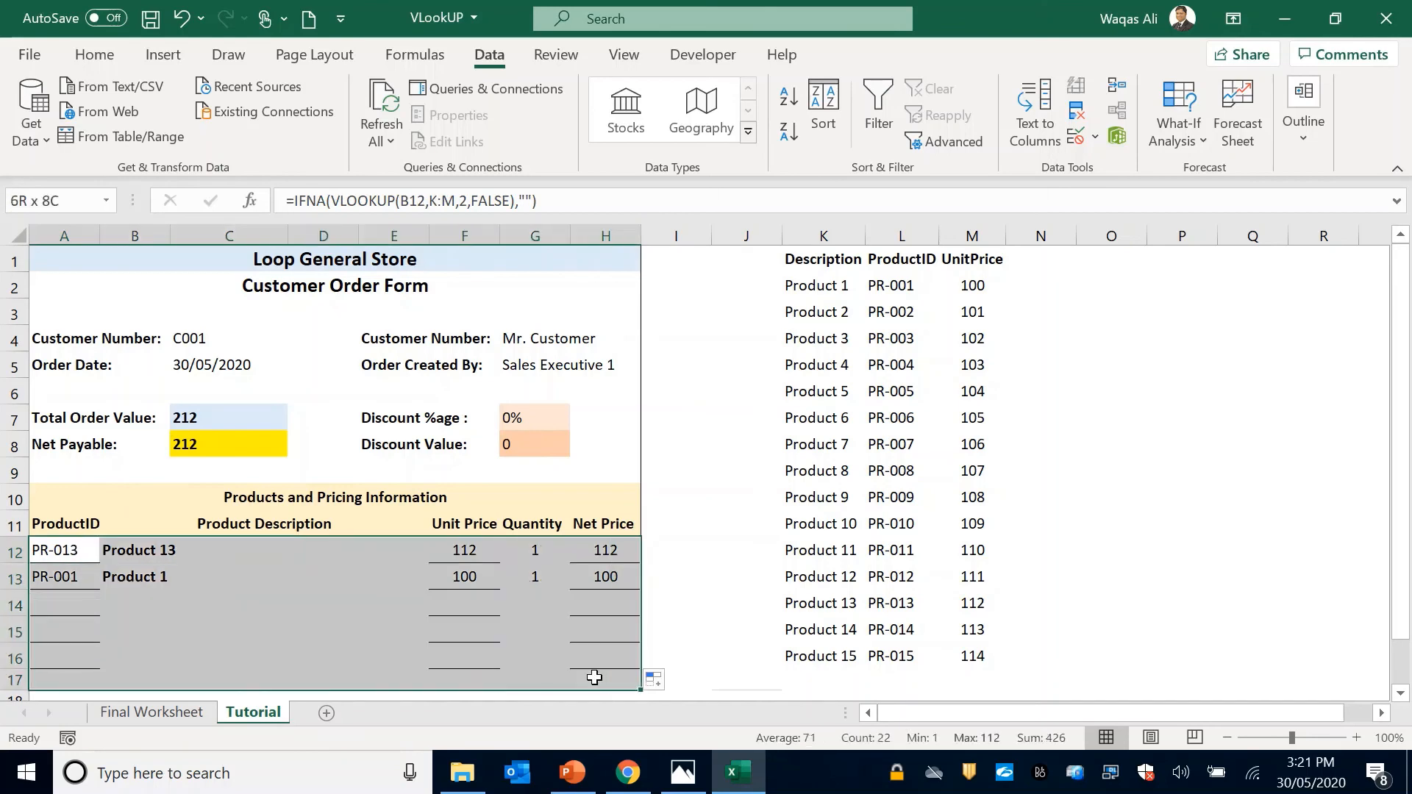
click(94, 55)
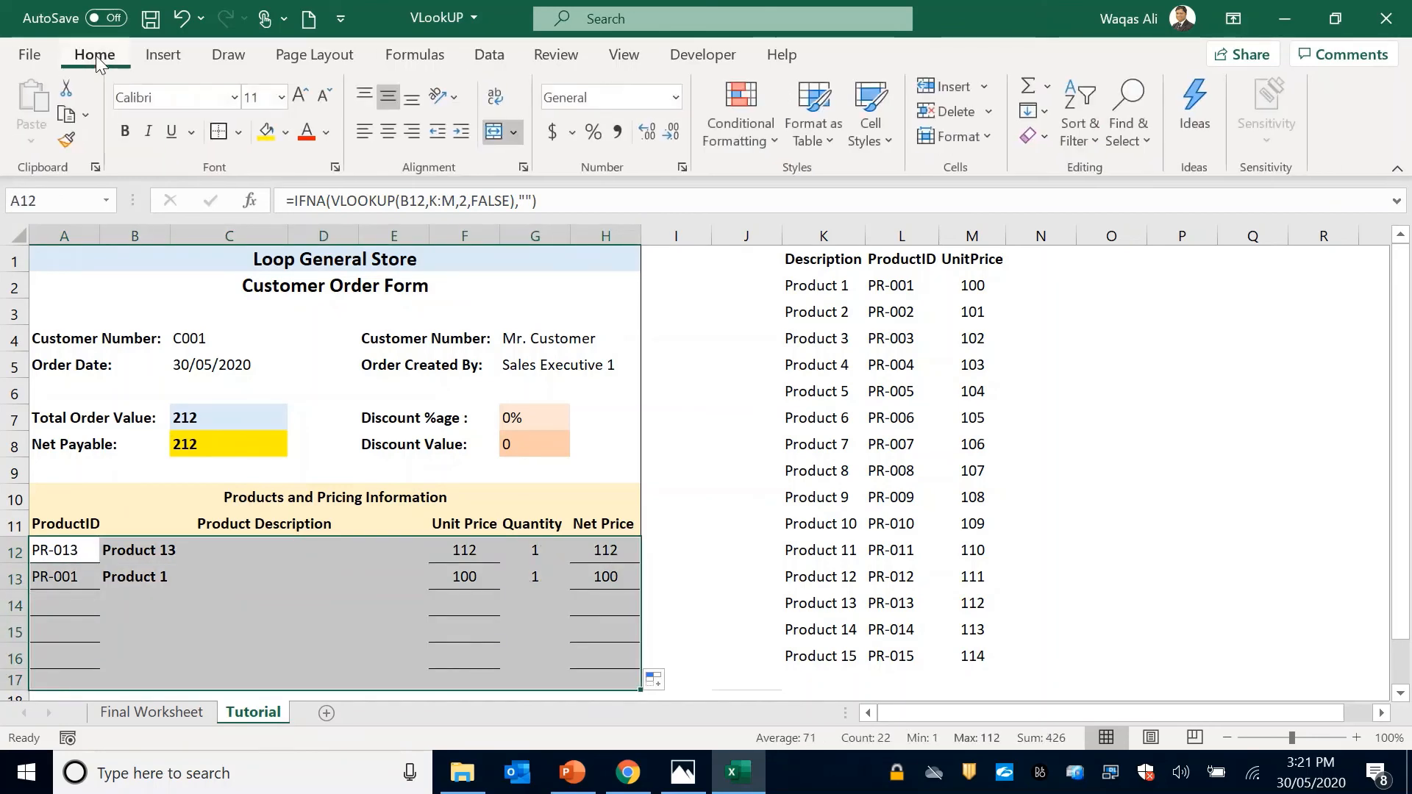
click(238, 131)
click(266, 331)
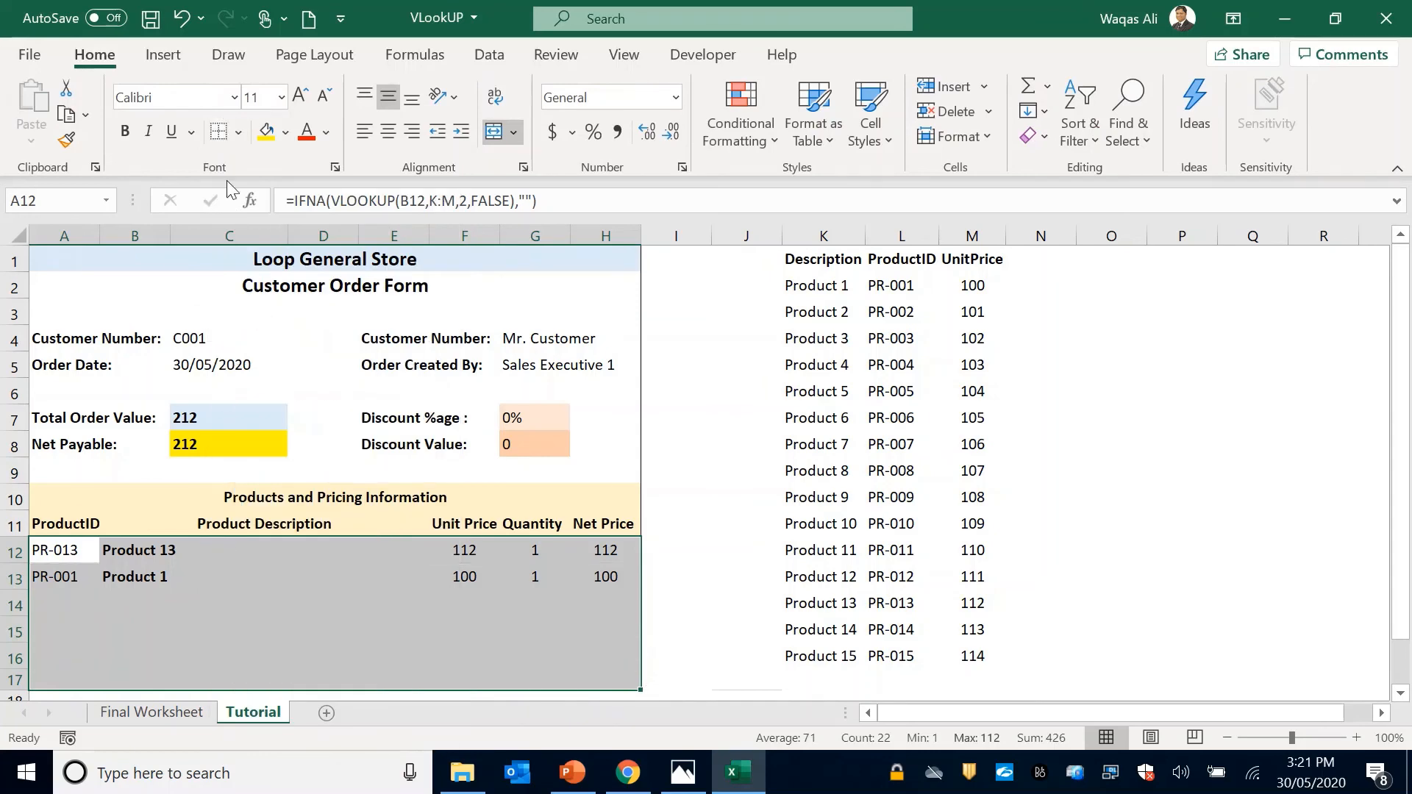
click(238, 132)
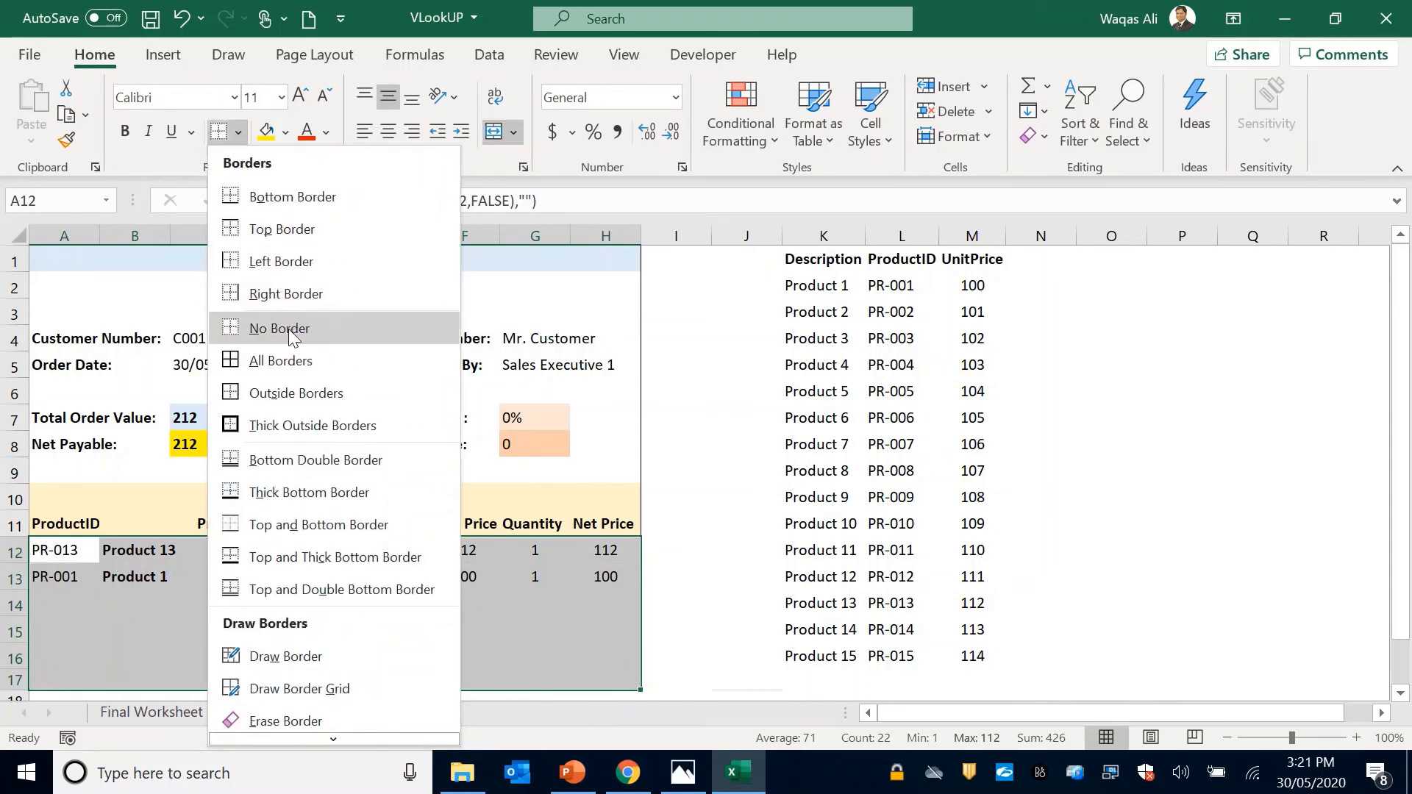
click(296, 393)
click(479, 620)
Step: Add Product 4 to the order in row 14 with a quantity of 2, checking its ProductID and Unit Price formulas
click(545, 595)
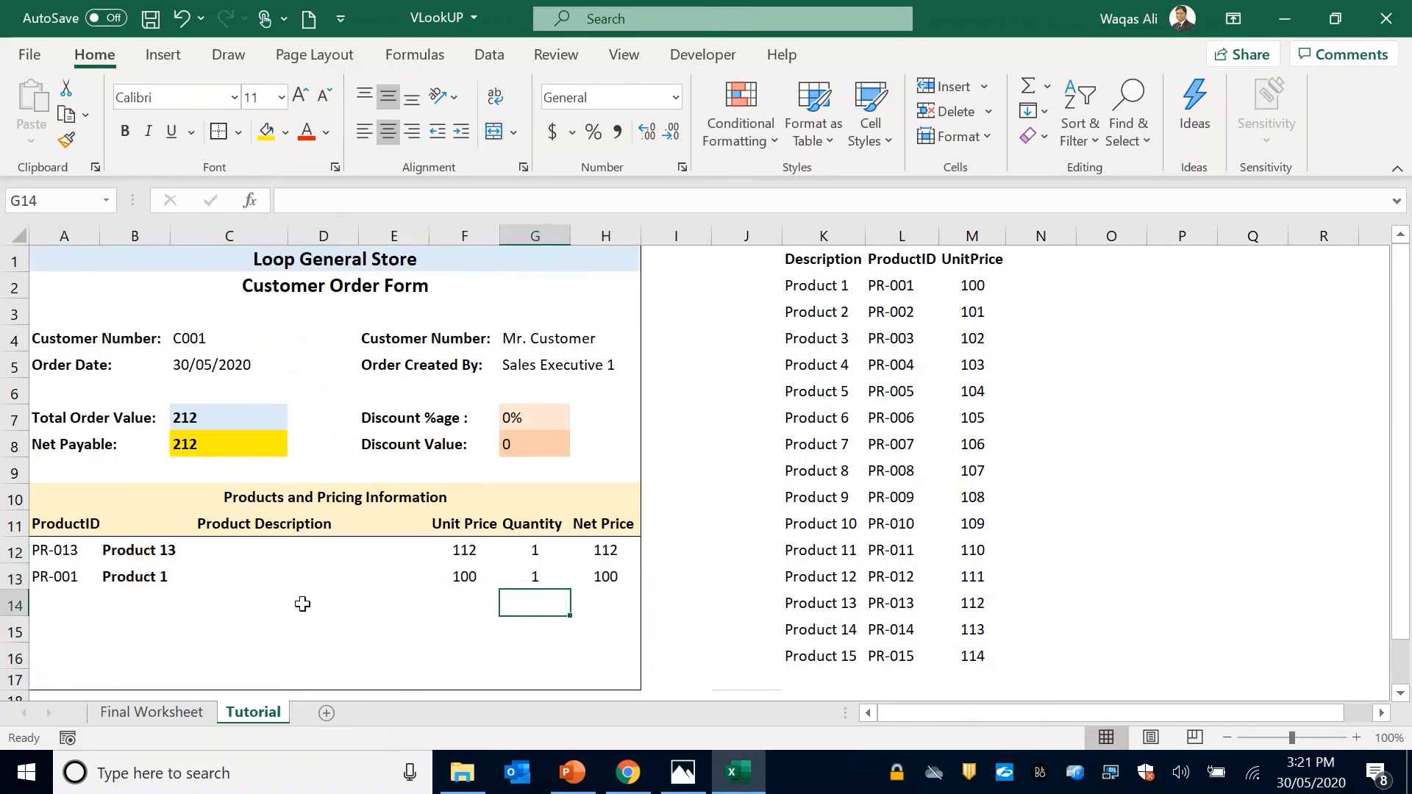
click(384, 616)
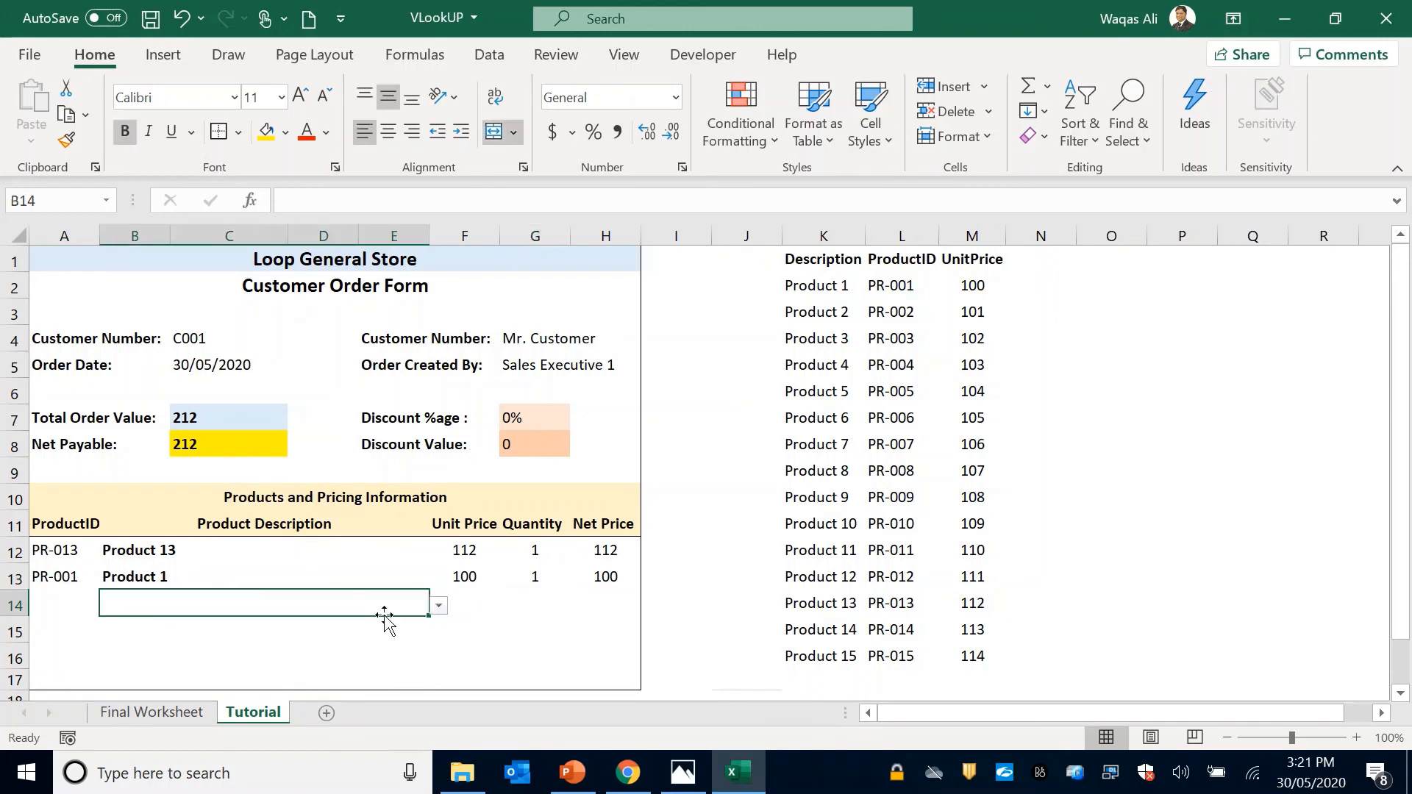
click(438, 607)
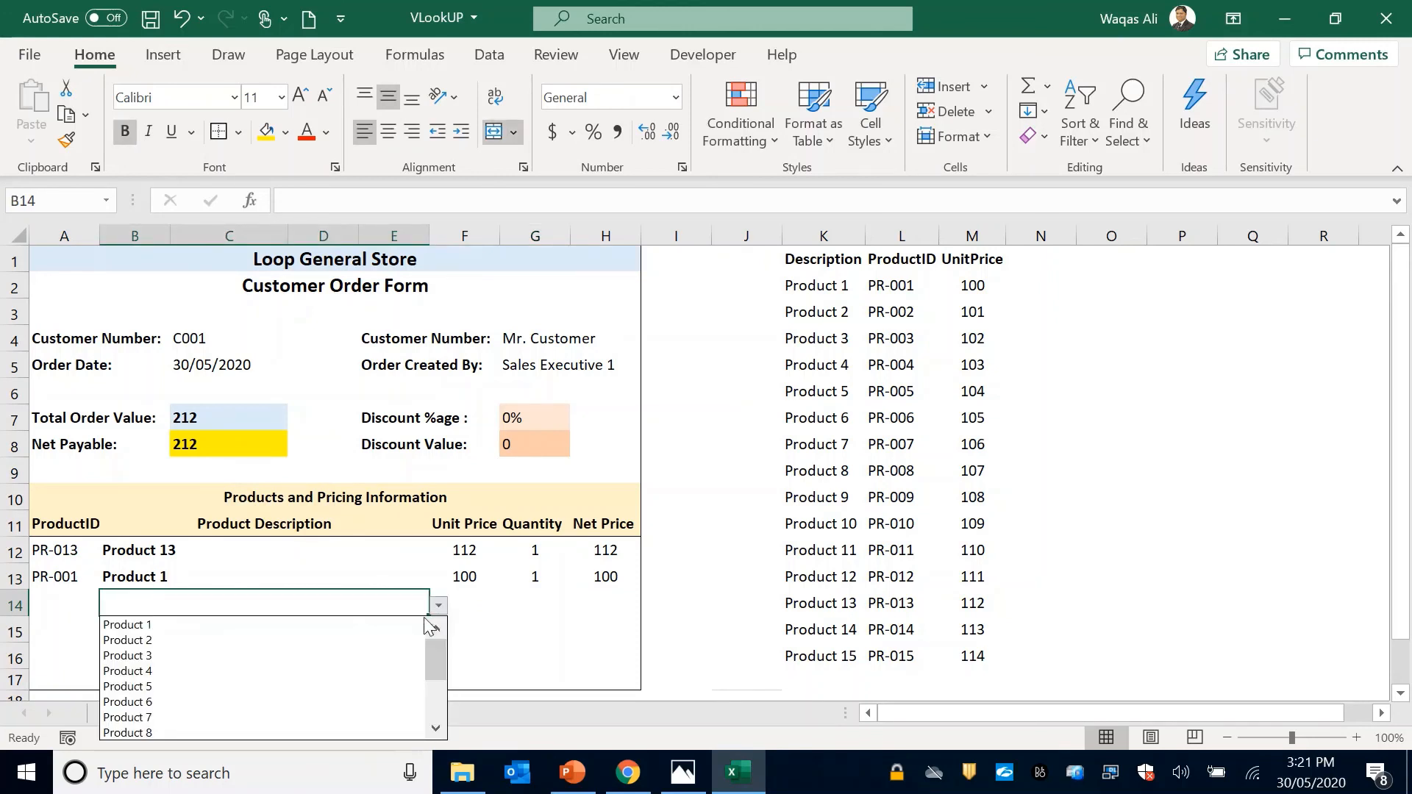
click(375, 672)
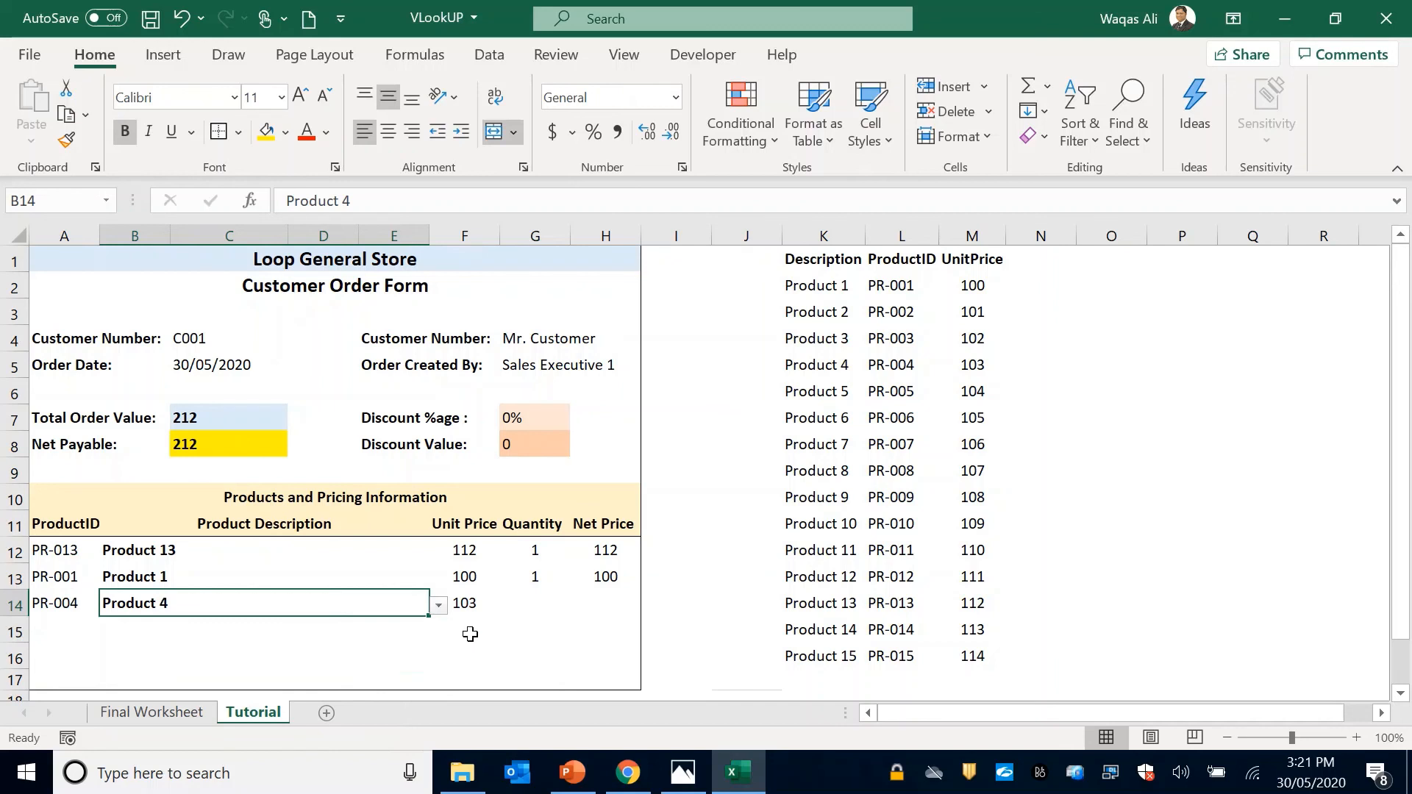
click(55, 599)
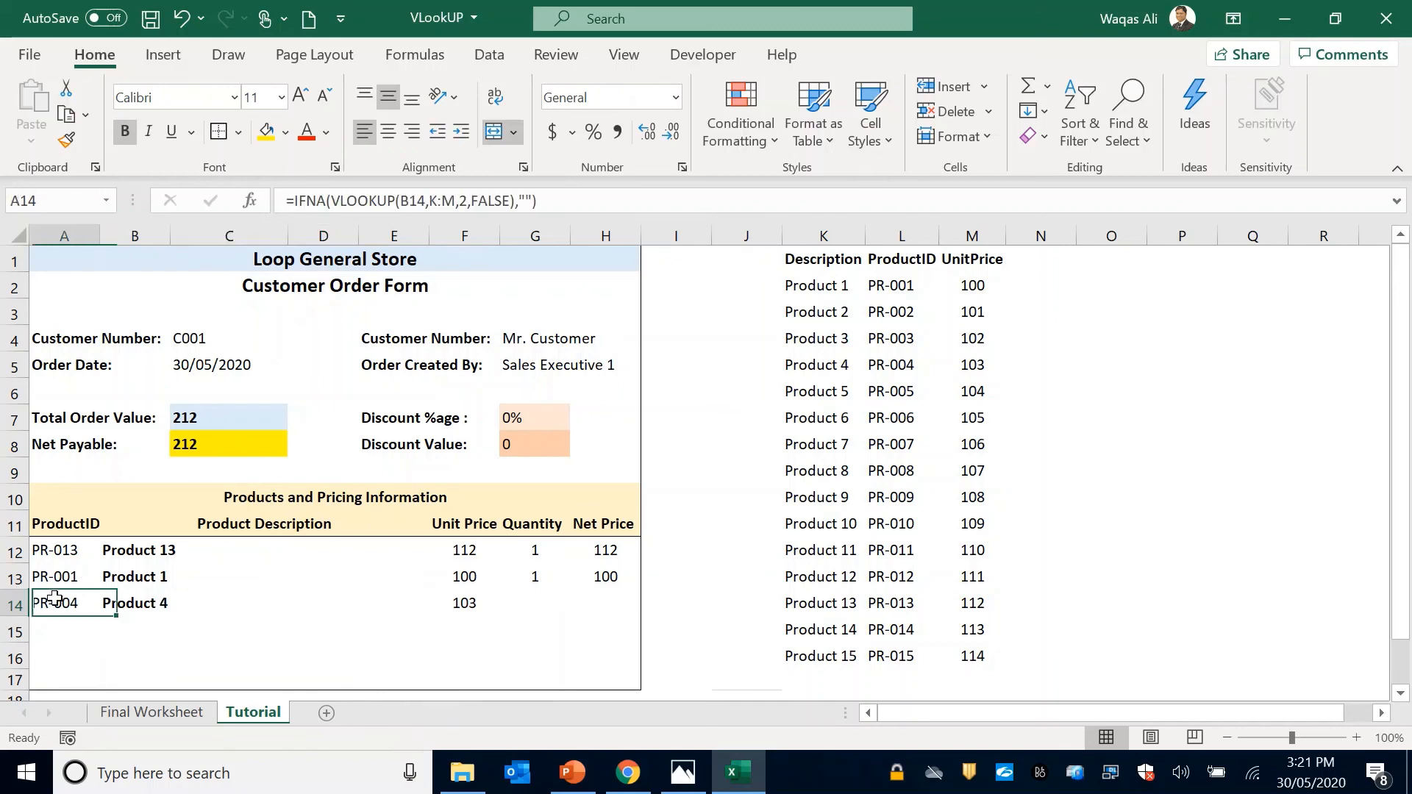
click(467, 603)
click(541, 603)
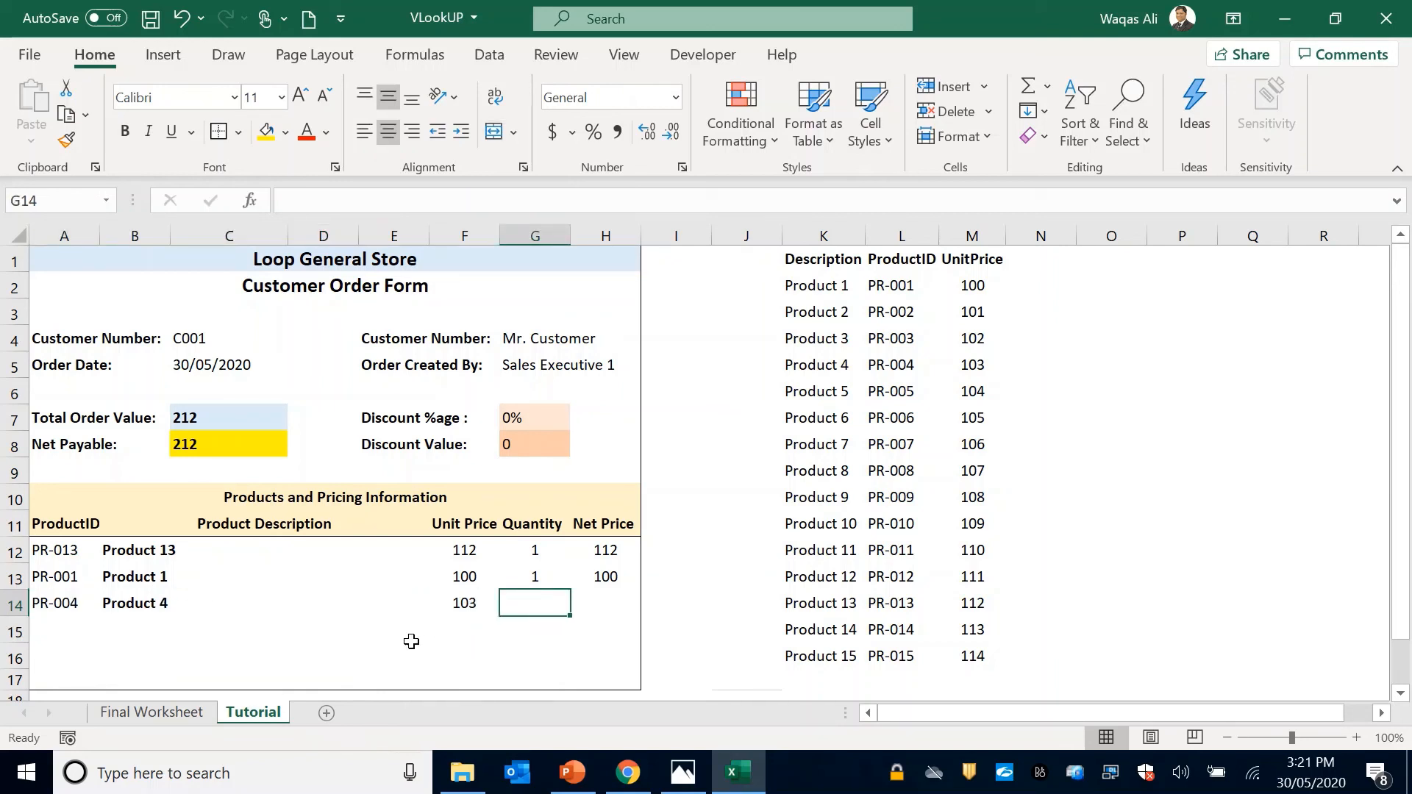
text(2)
key(Tab)
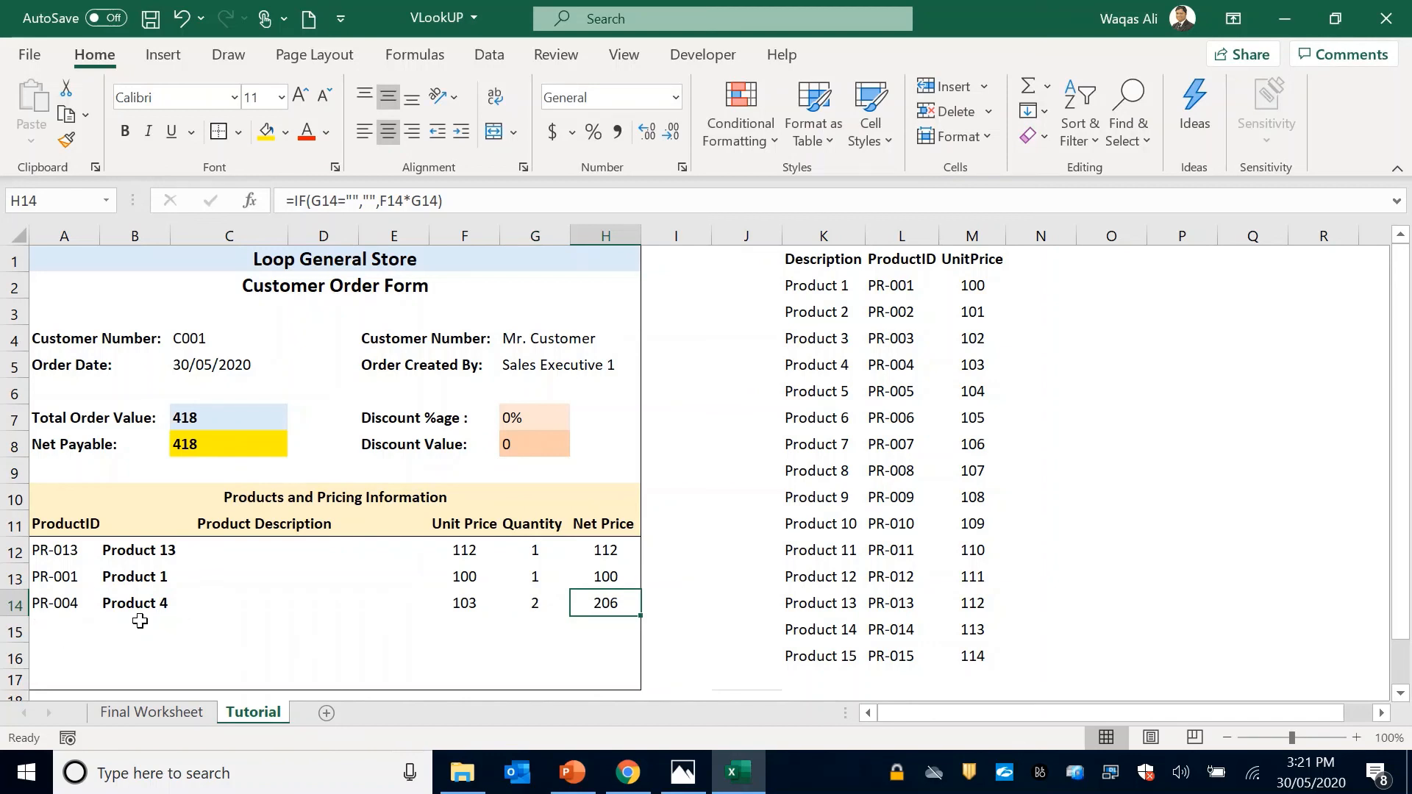
Step: Examine the empty order rows and the ProductID, Unit Price and Net Price formulas in row 15
drag(57, 629, 627, 677)
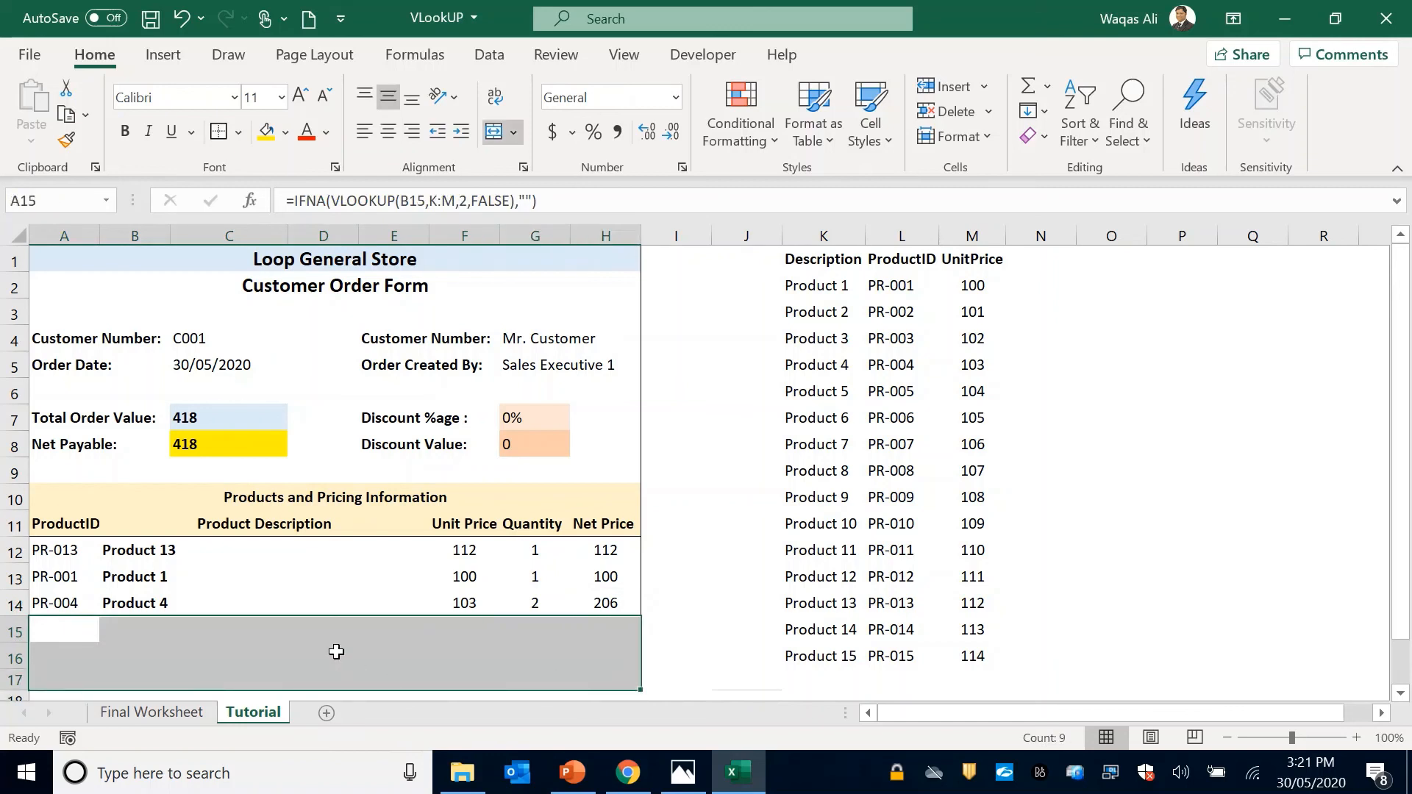
click(285, 637)
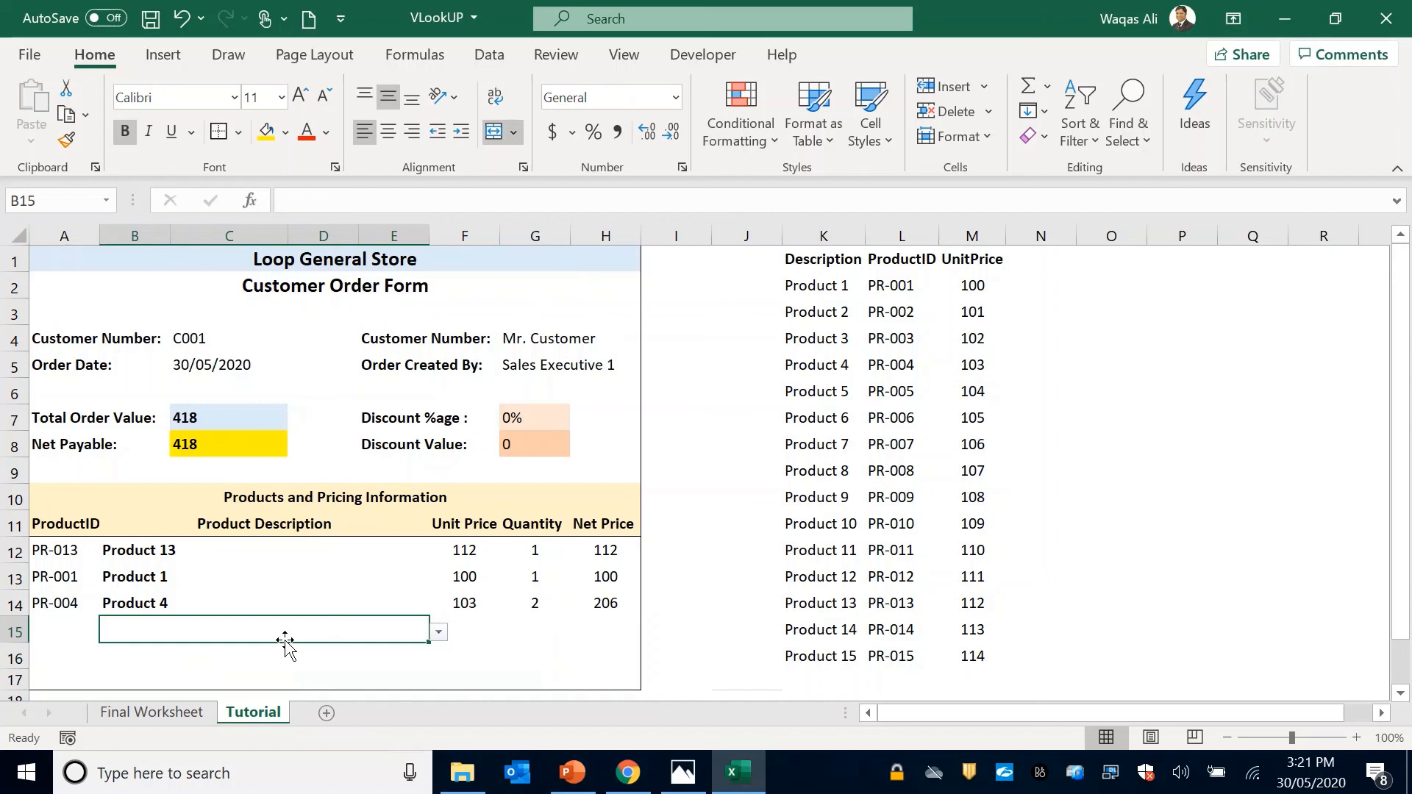
click(89, 631)
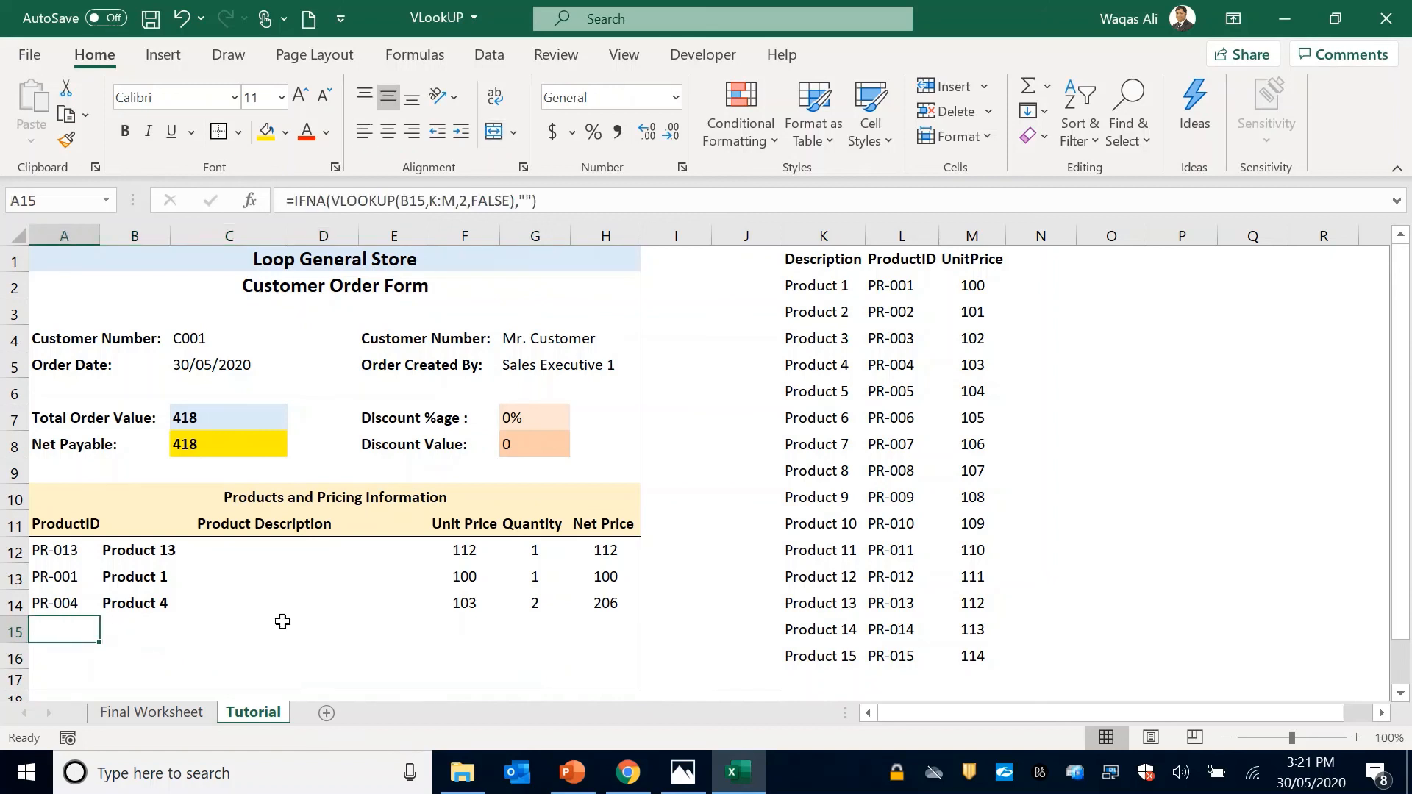
click(449, 626)
click(610, 629)
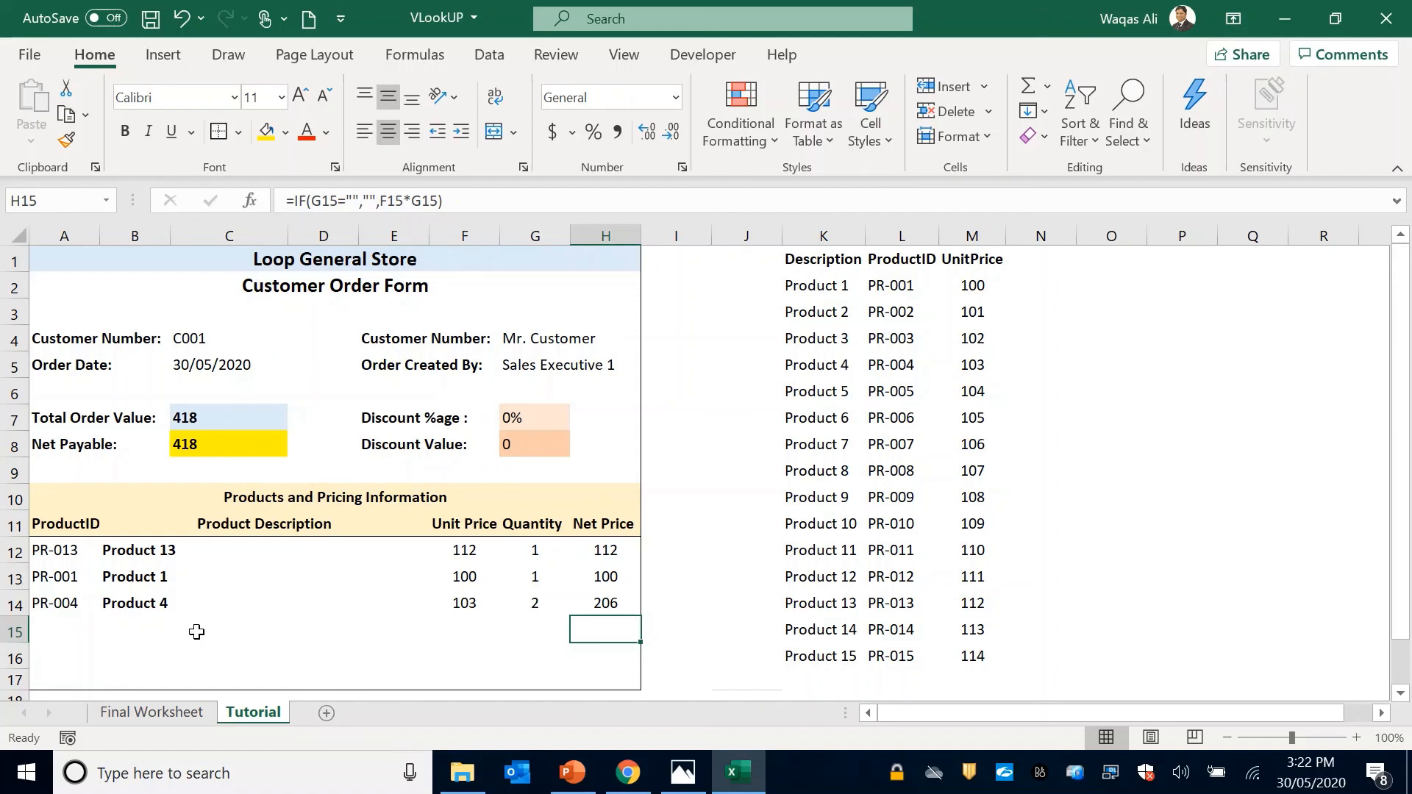
Step: Review the Product Description cells against the lookup formulas in rows 13 and 15, and the Quantity and Net Price cells of the empty rows
drag(274, 549, 275, 664)
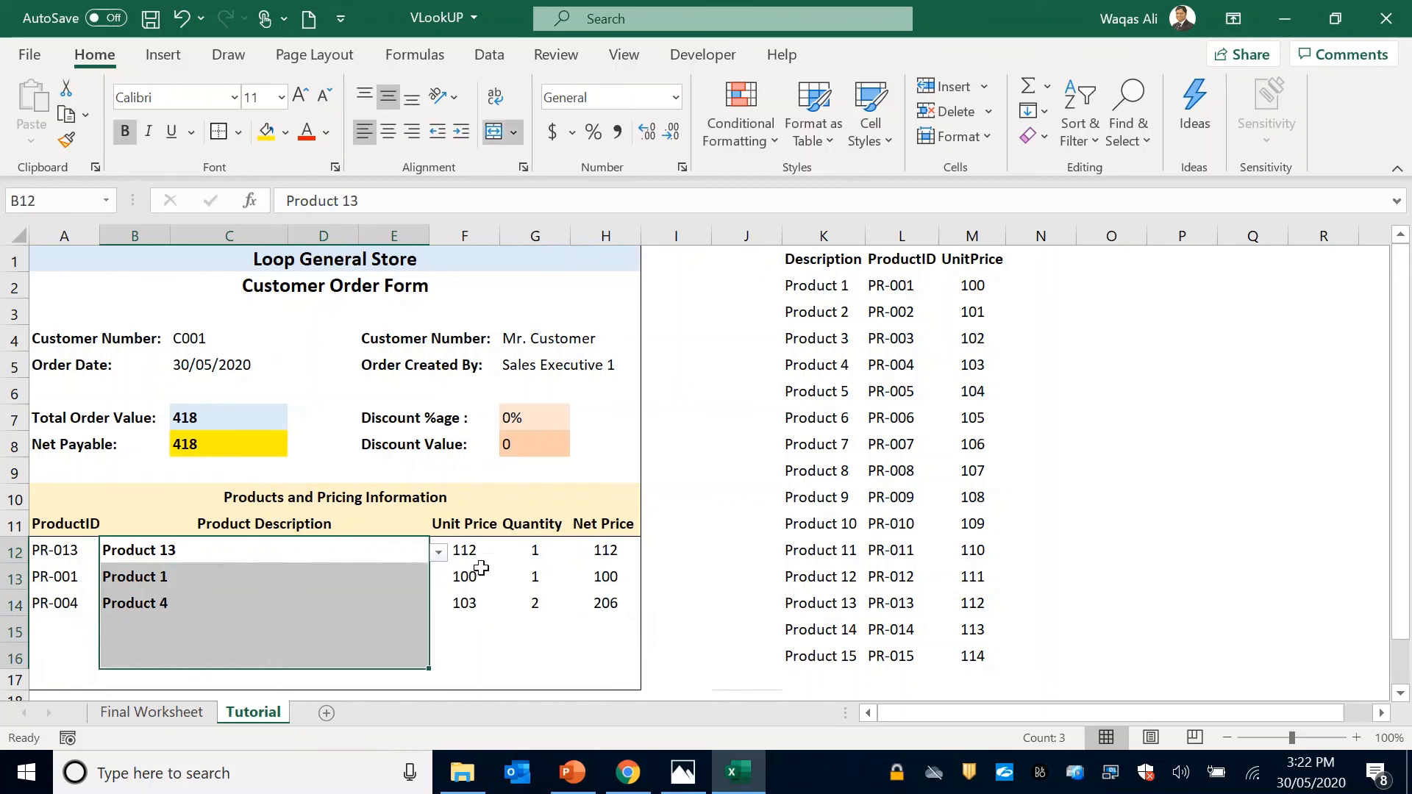
click(481, 567)
click(63, 574)
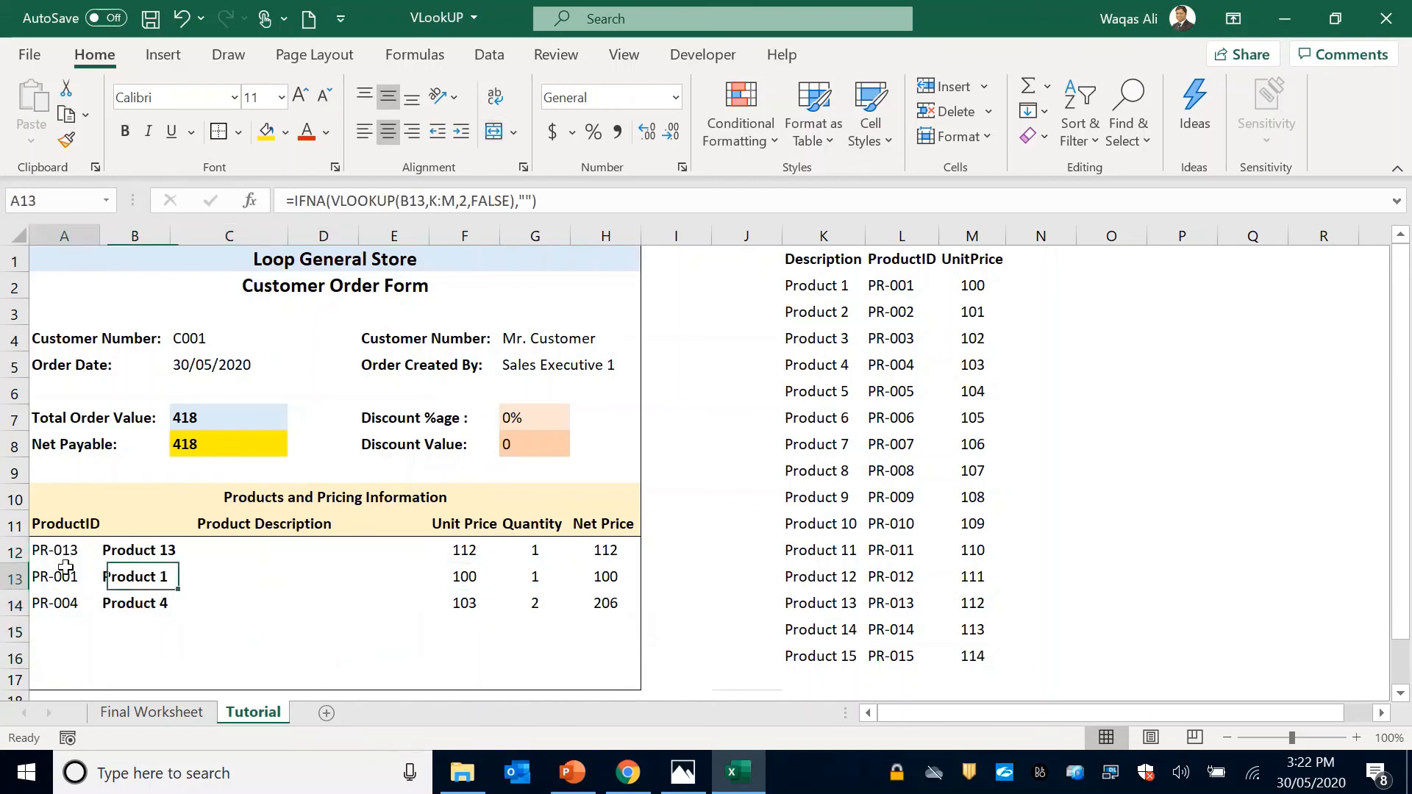
click(467, 578)
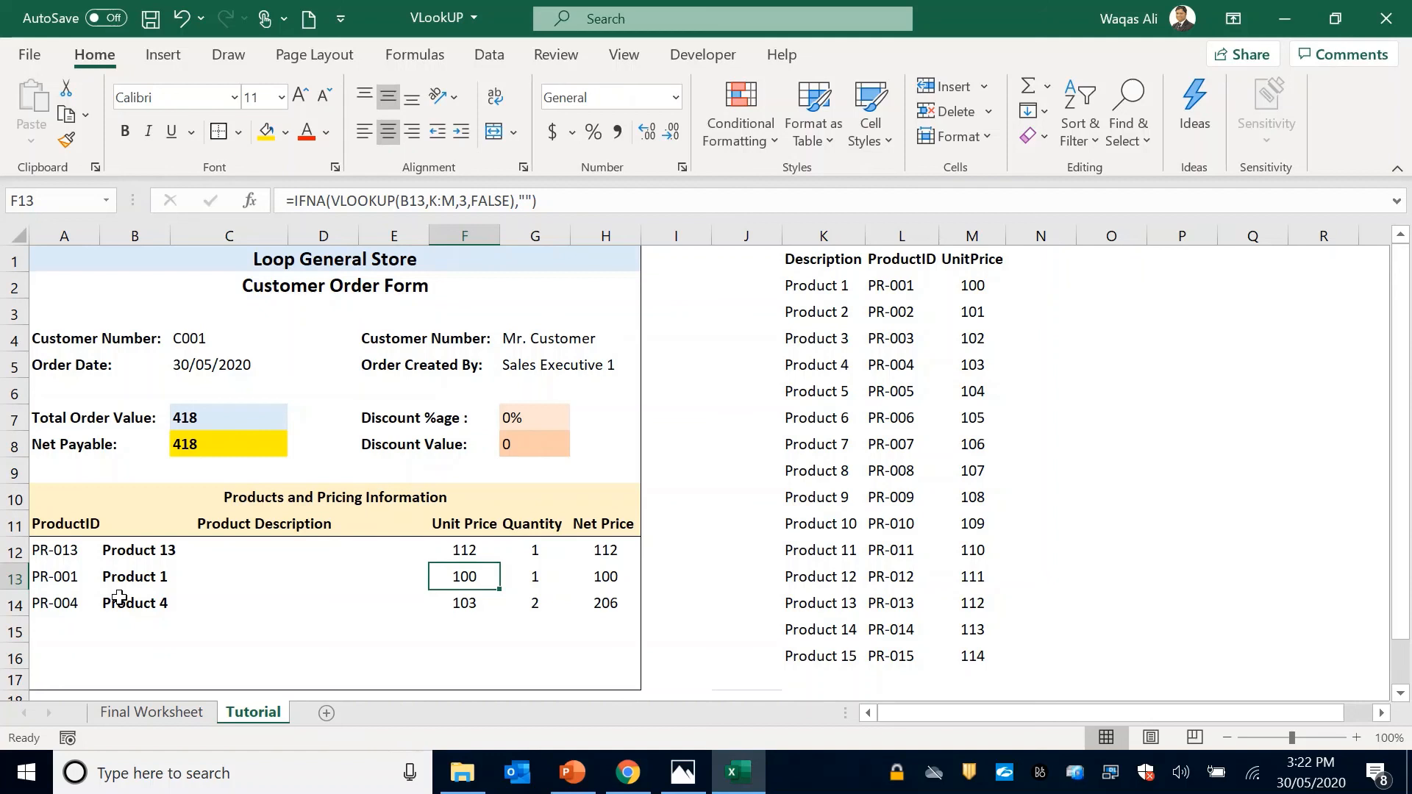
drag(185, 585, 183, 684)
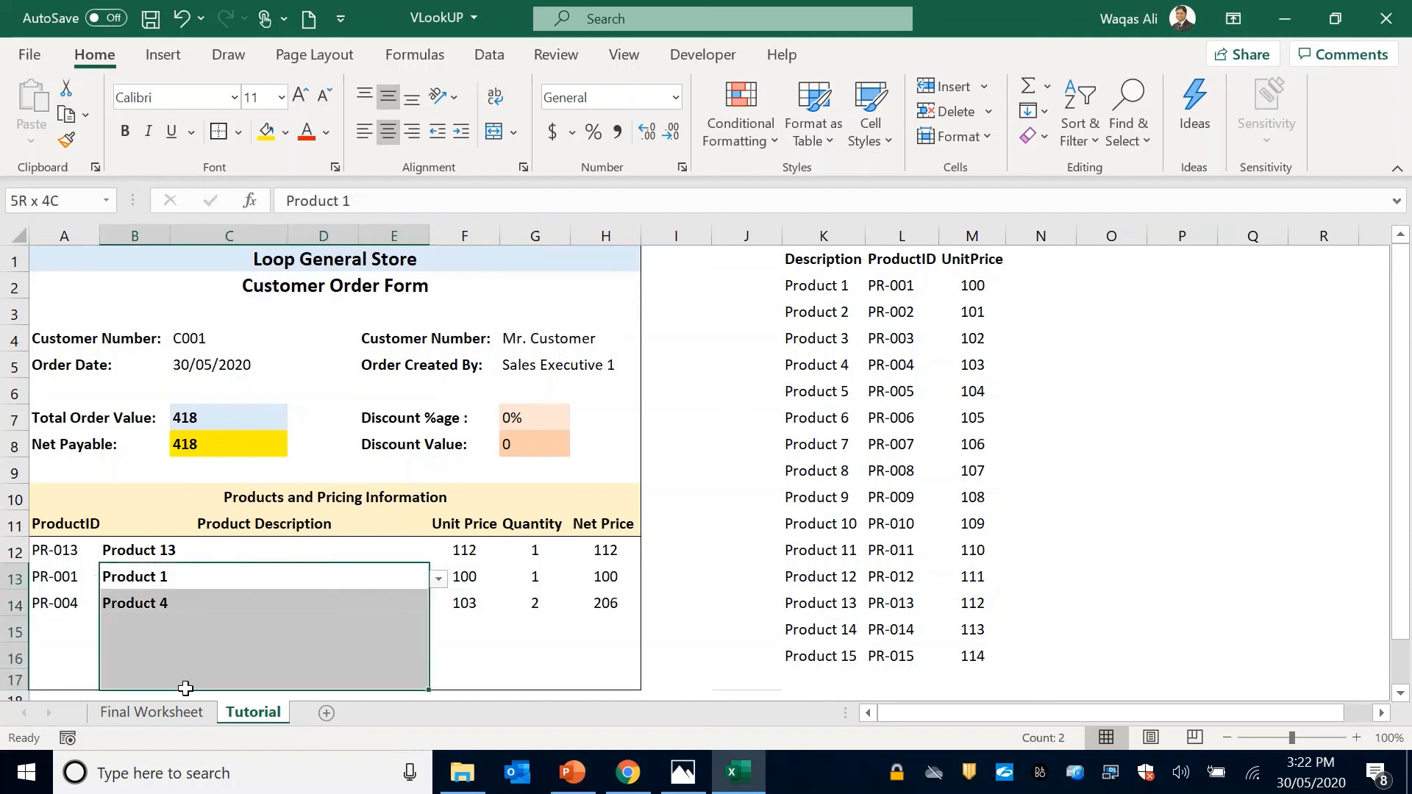
click(55, 626)
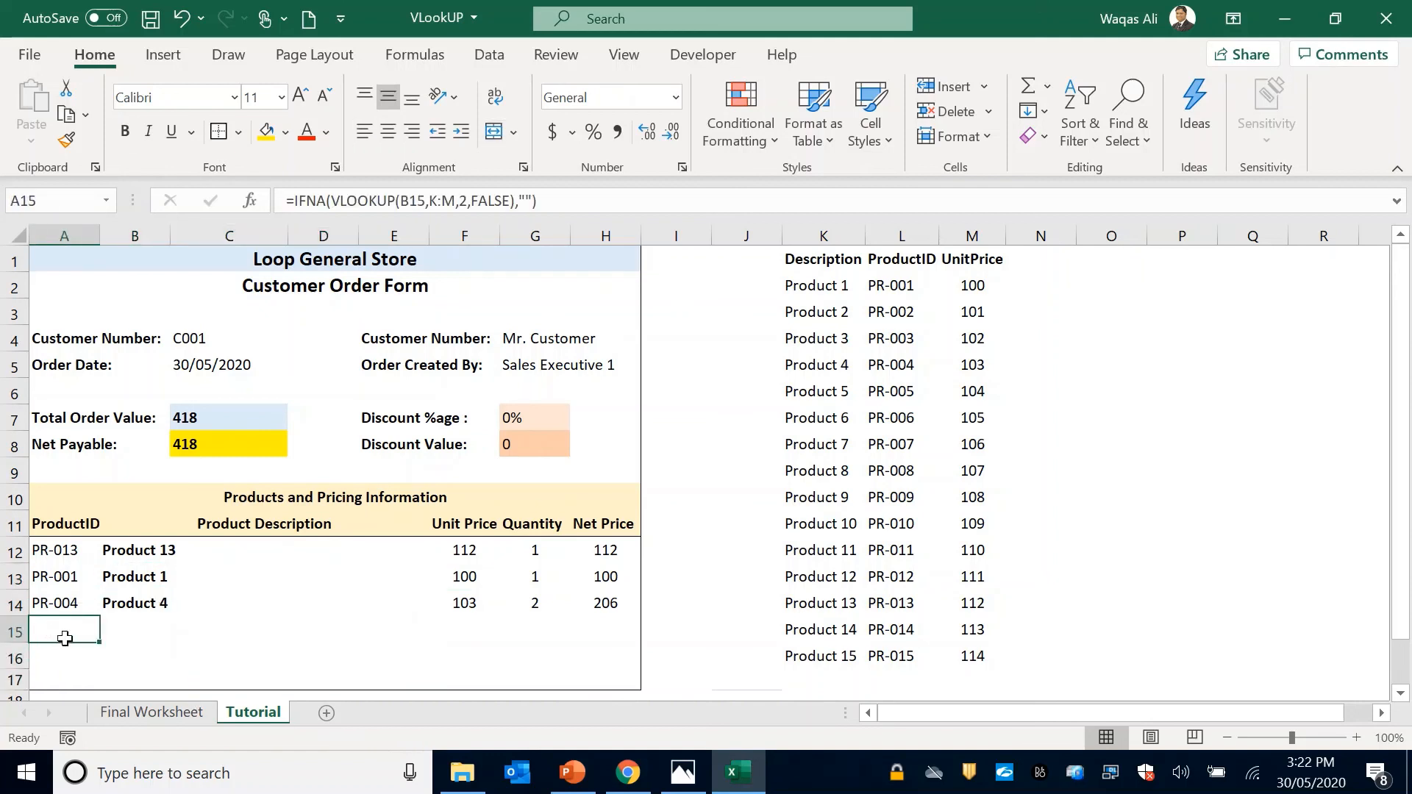
click(462, 627)
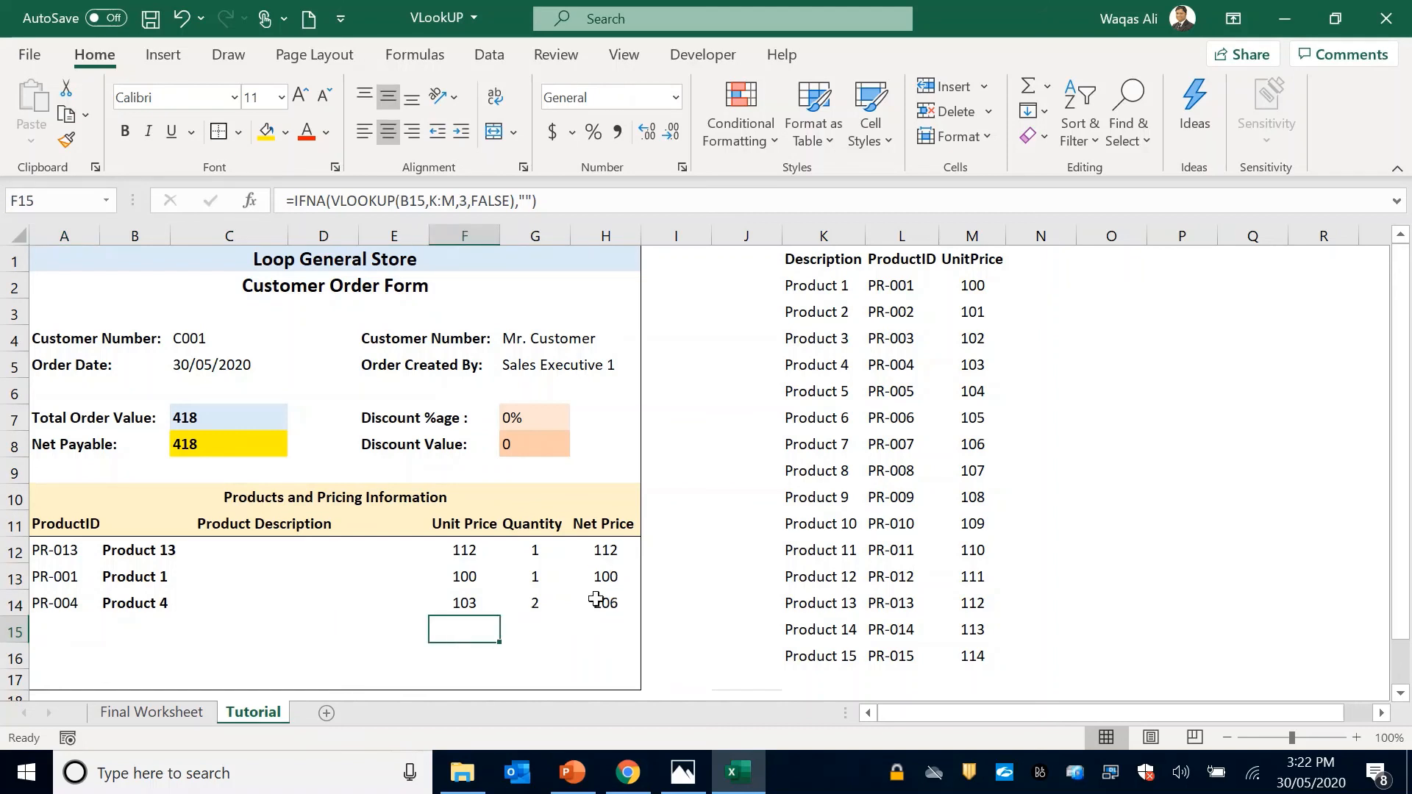
click(539, 633)
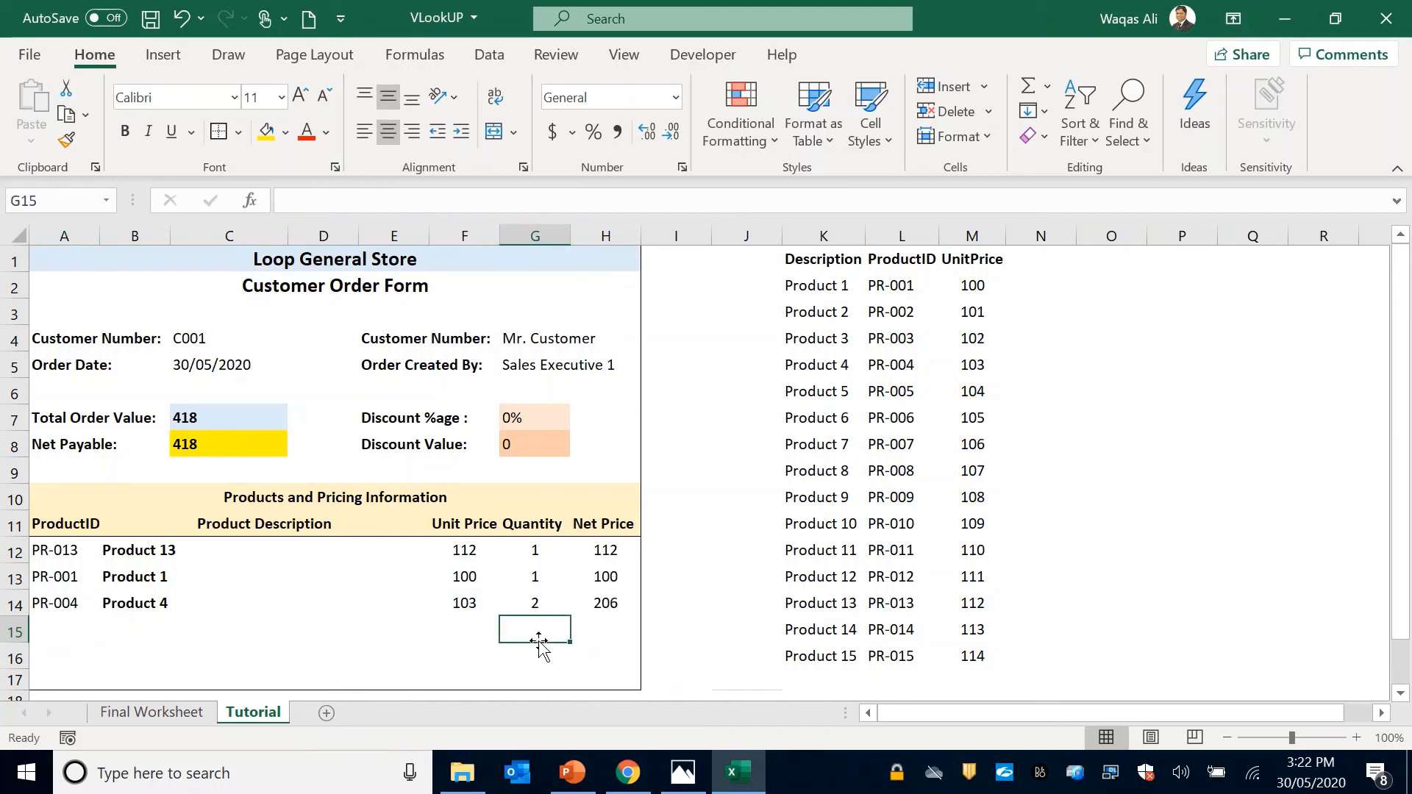
drag(608, 632, 605, 681)
click(595, 655)
click(517, 644)
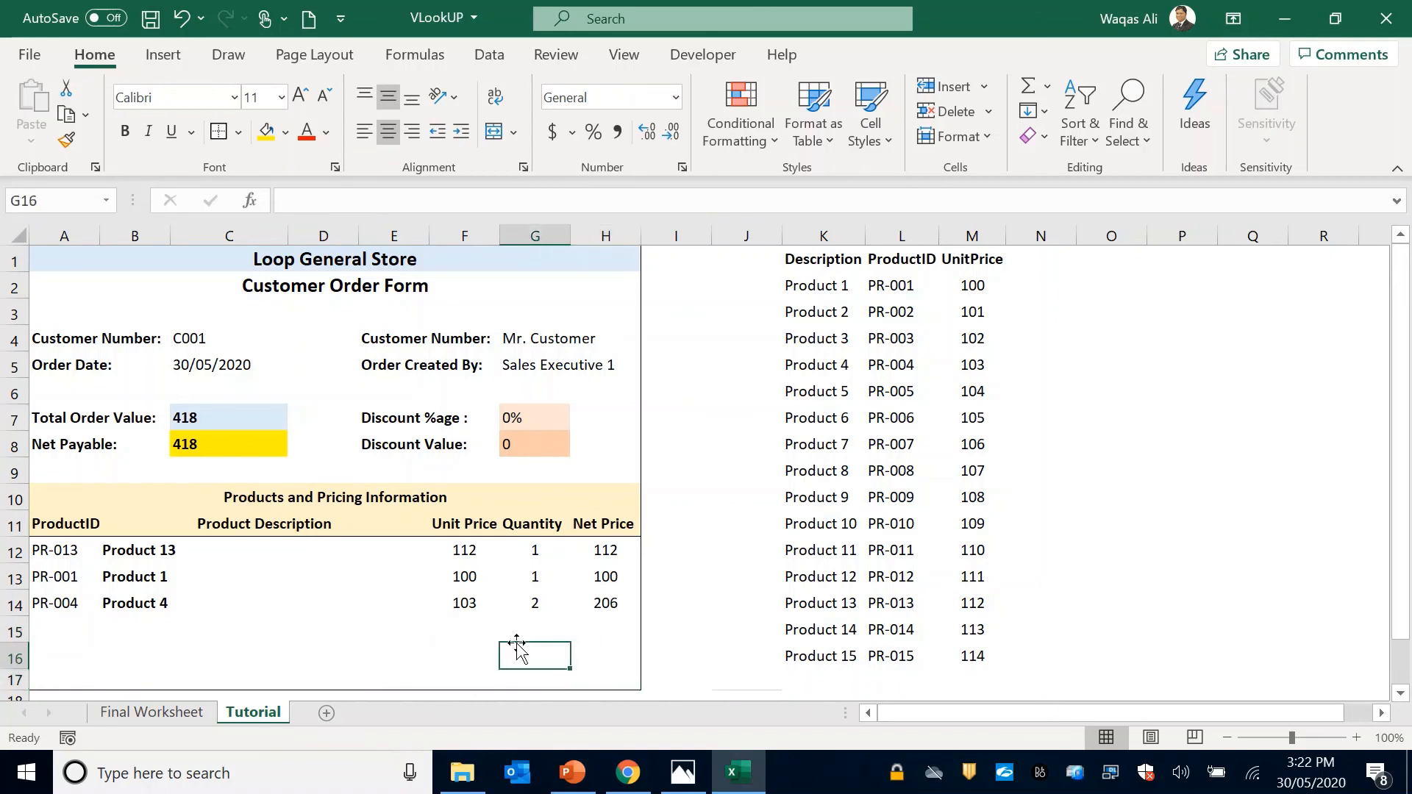